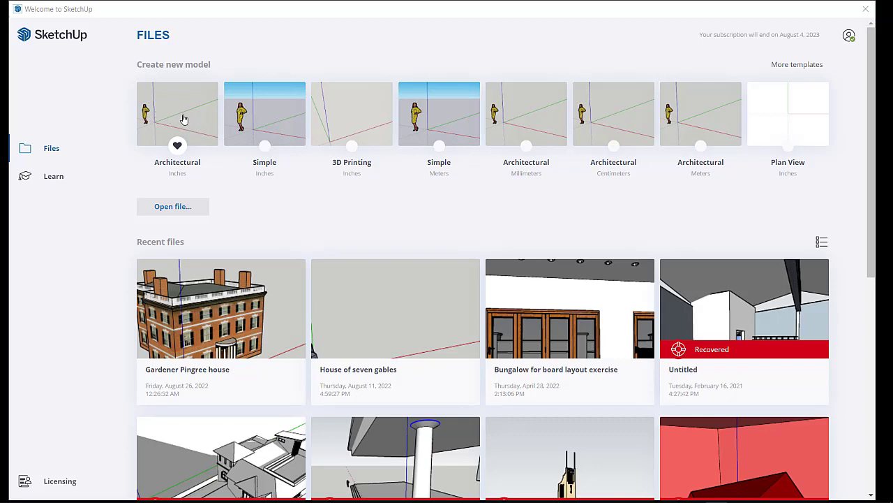
- Start a model from the Architectural Inches template and review Toolbars options, leaving Large Icons off
left_click(184, 119)
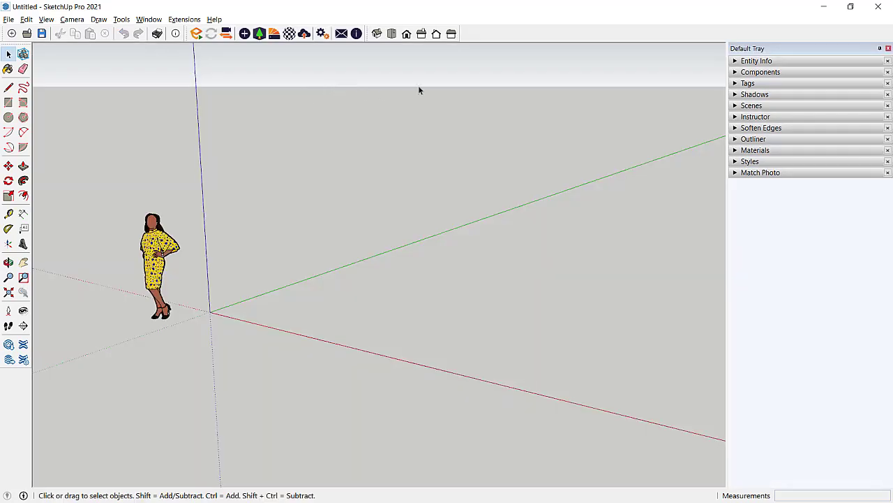
right_click(498, 36)
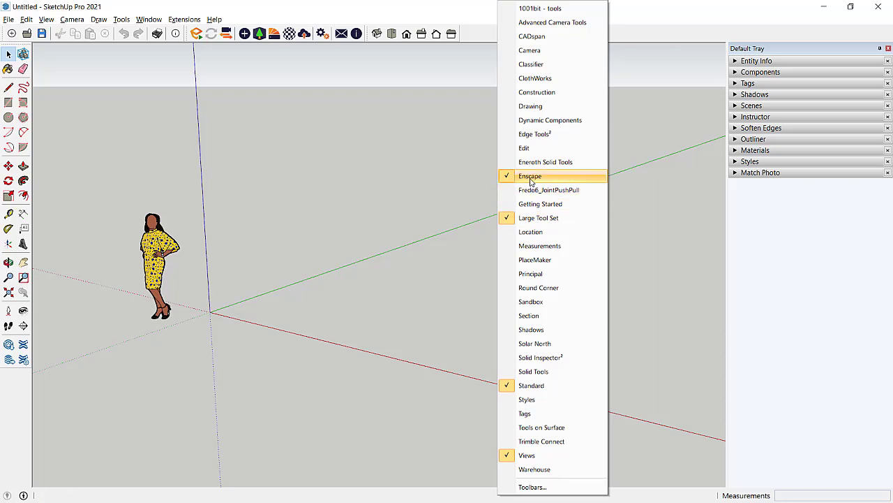
left_click(528, 487)
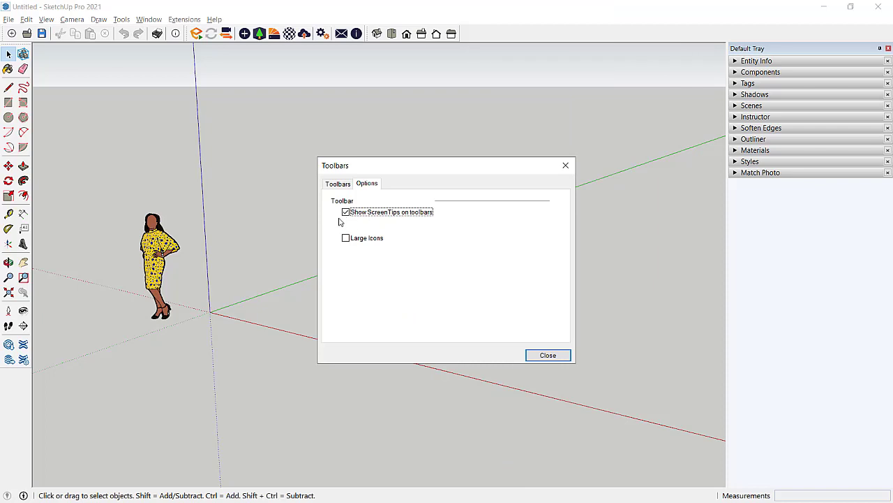
left_click(346, 238)
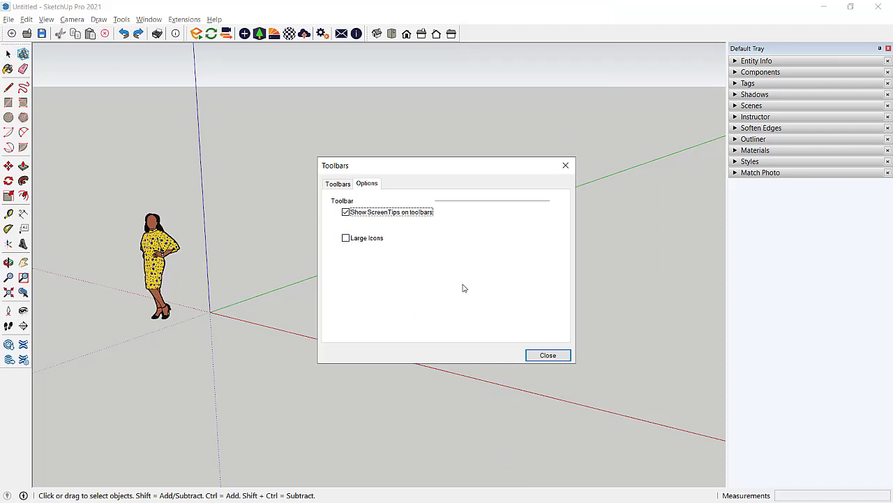
left_click(548, 356)
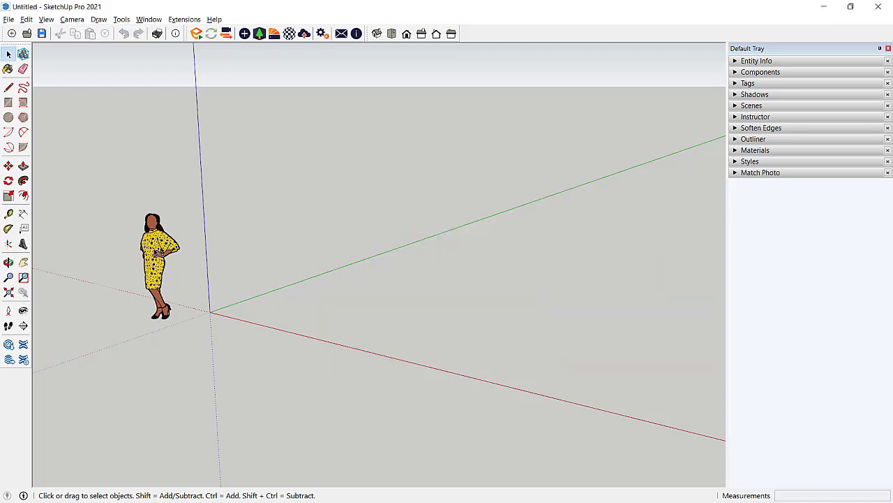
- Delete the scale figure from the new model and begin a File > Import
left_click(158, 252)
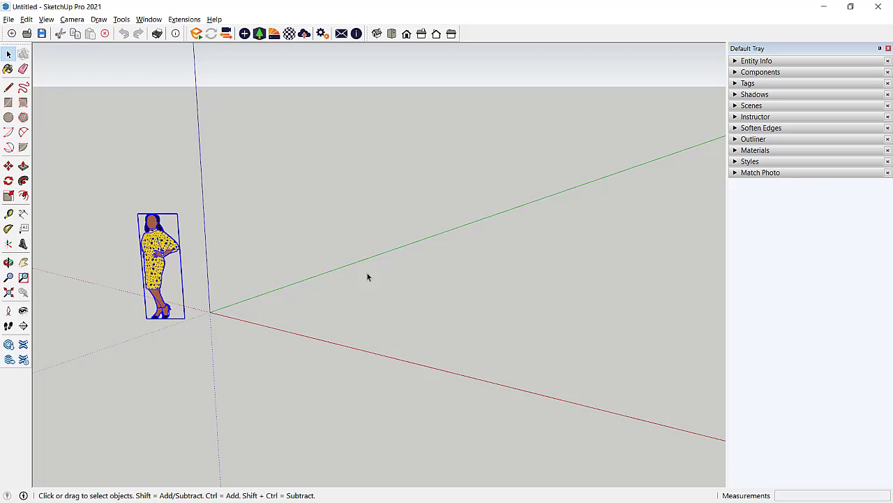
key("Delete")
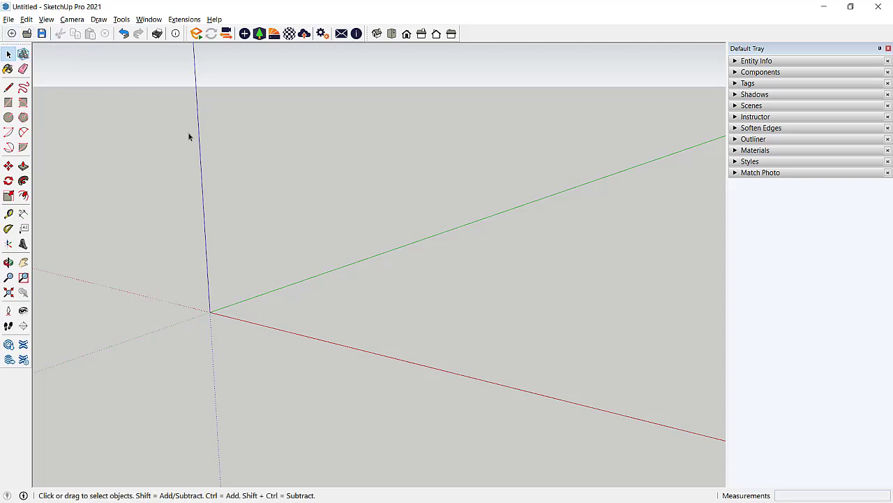
left_click(9, 20)
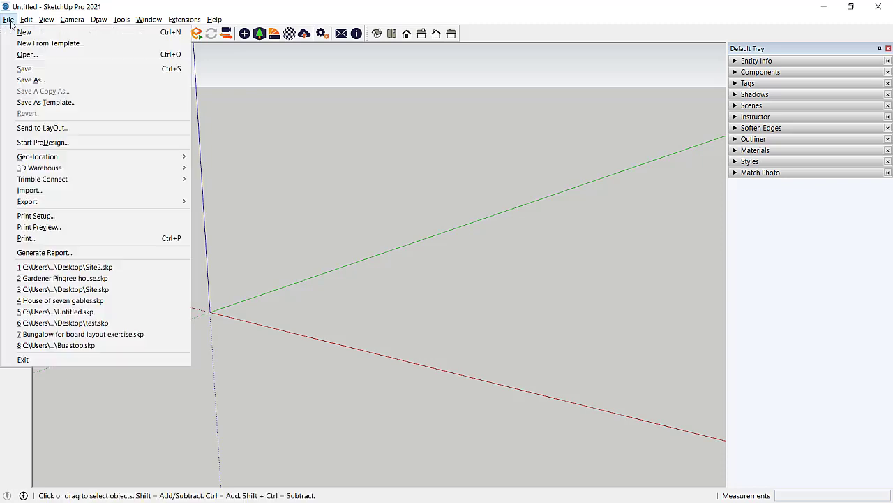
left_click(77, 193)
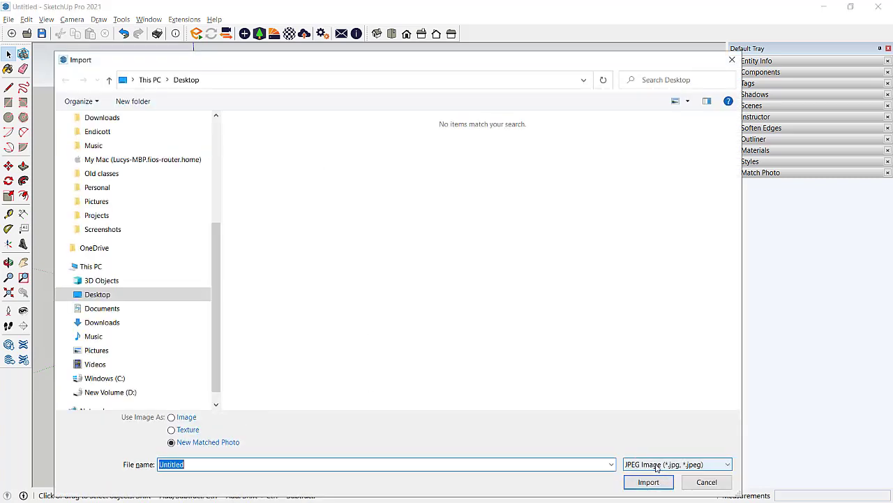
- Keep JPEG as the file type, use extra large icons, and pick 2022-09-01 07.31.48.jpg
left_click(656, 466)
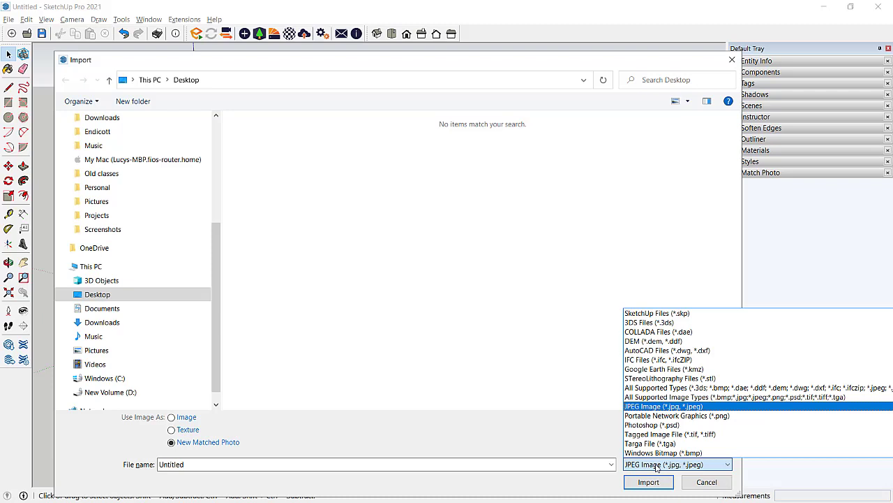
left_click(656, 466)
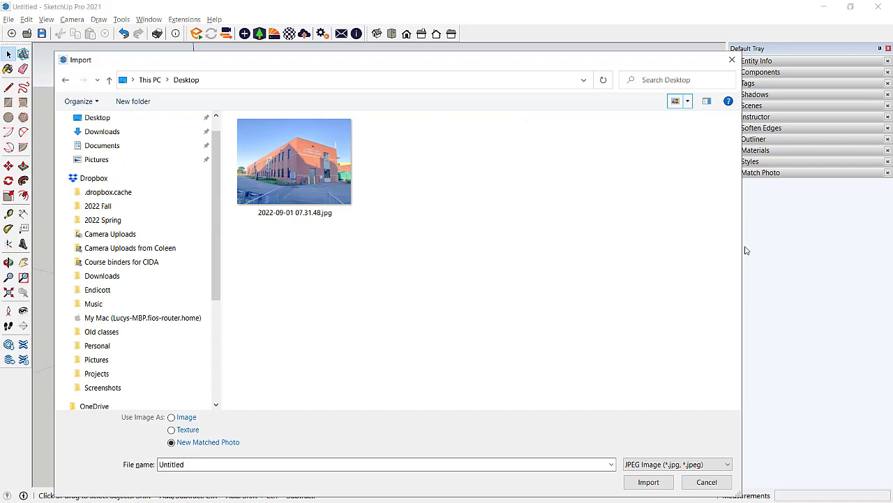
left_click(688, 103)
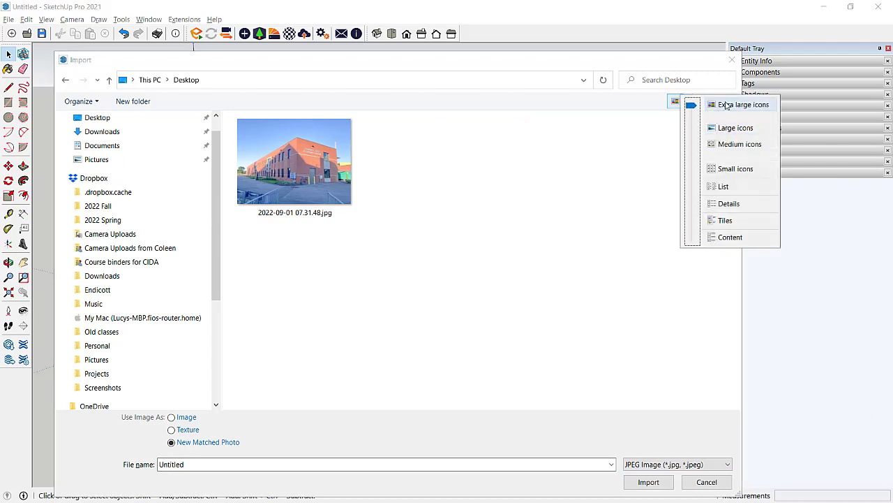
left_click(726, 105)
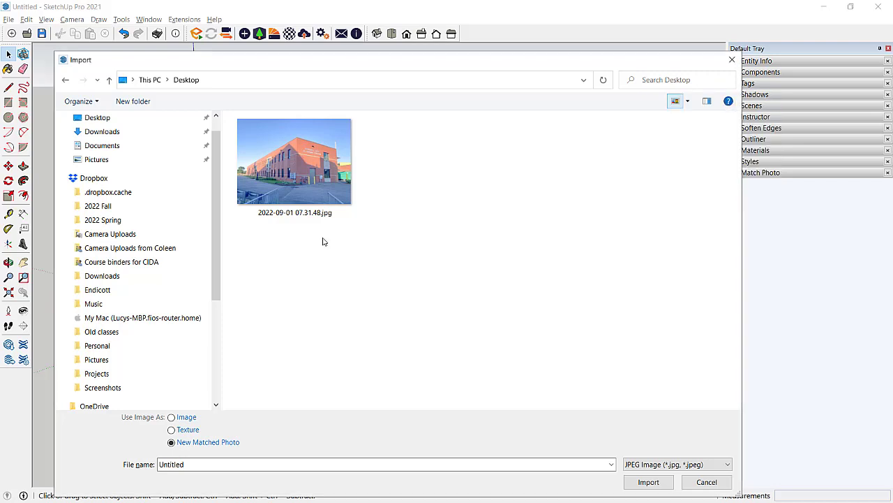
left_click(342, 208)
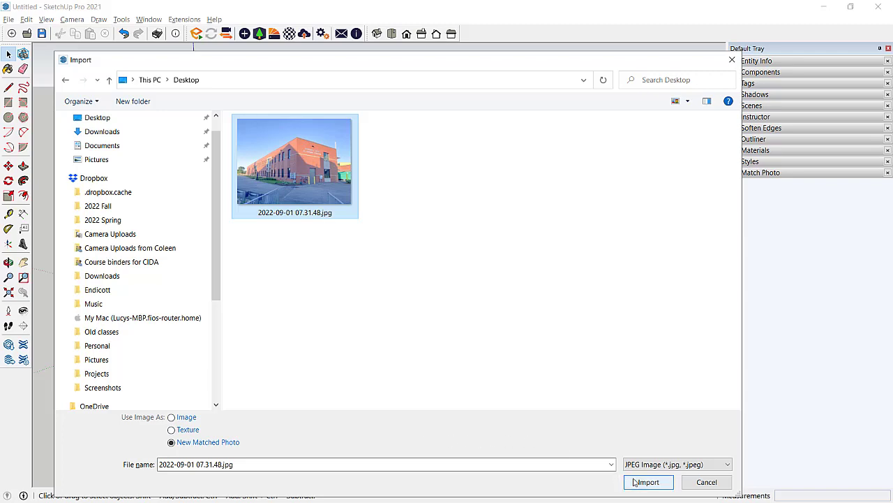
- Import the photo as a New Matched Photo and zoom out to see its vanishing-point grips
left_click(641, 483)
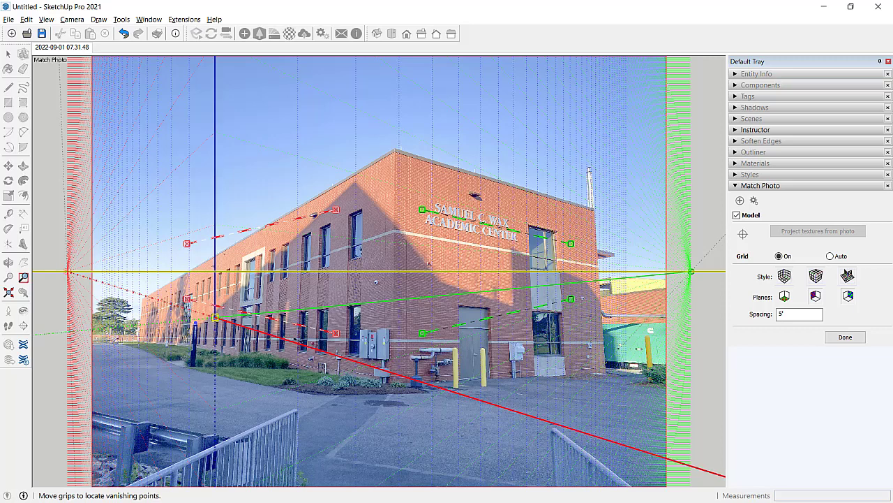
scroll(359, 342, "down", 1)
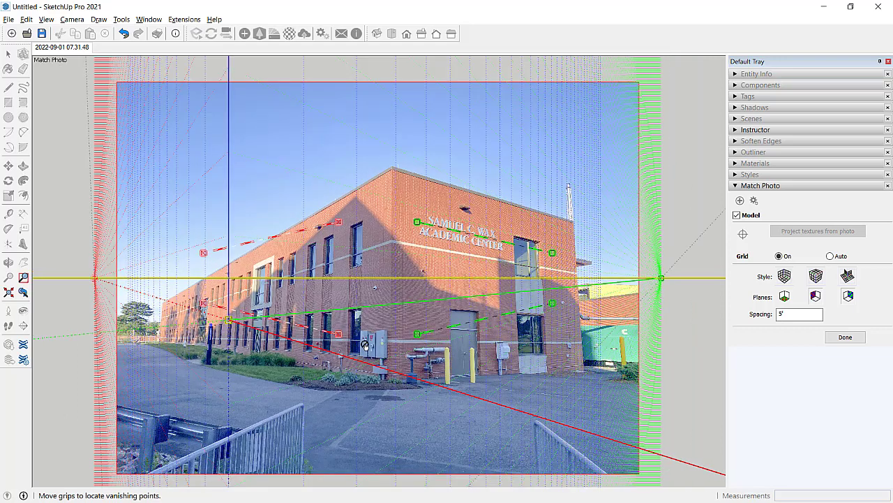
scroll(364, 345, "down", 1)
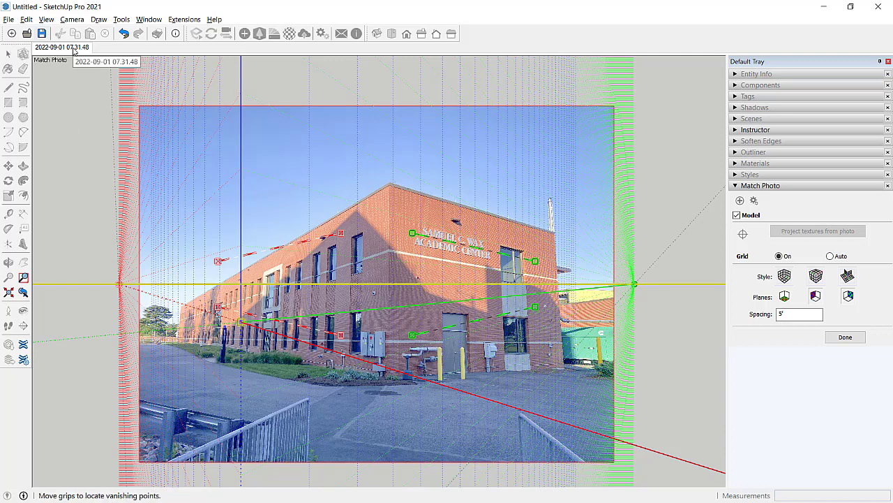
scroll(255, 277, "up", 2)
scroll(262, 258, "down", 2)
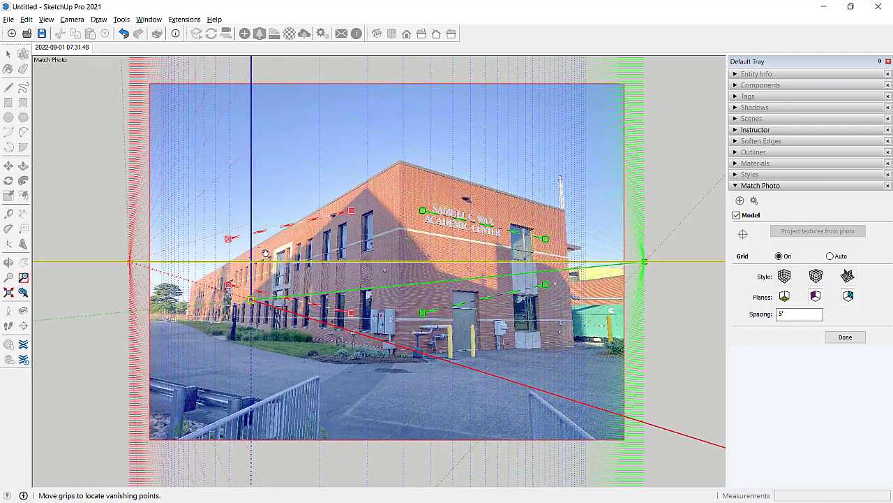
scroll(279, 248, "up", 1)
scroll(300, 240, "down", 1)
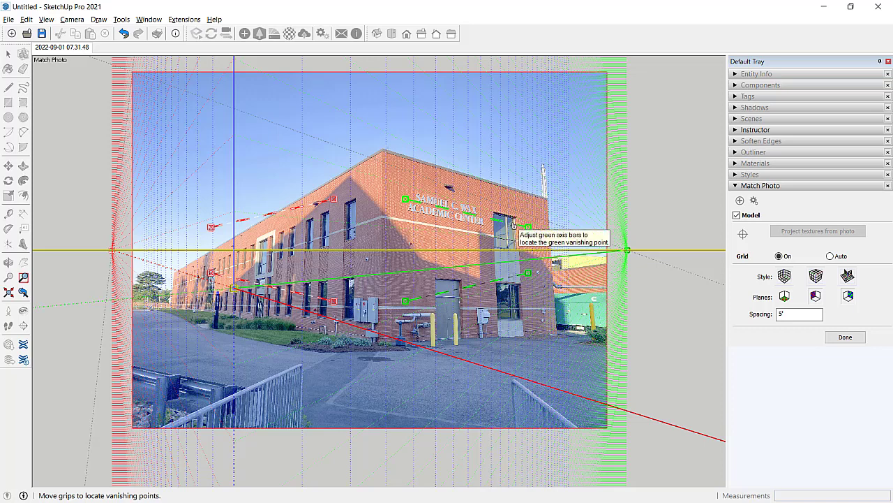
- Align the red perspective bars with the left roofline and the stone ledge
left_click_drag(527, 227, 515, 189)
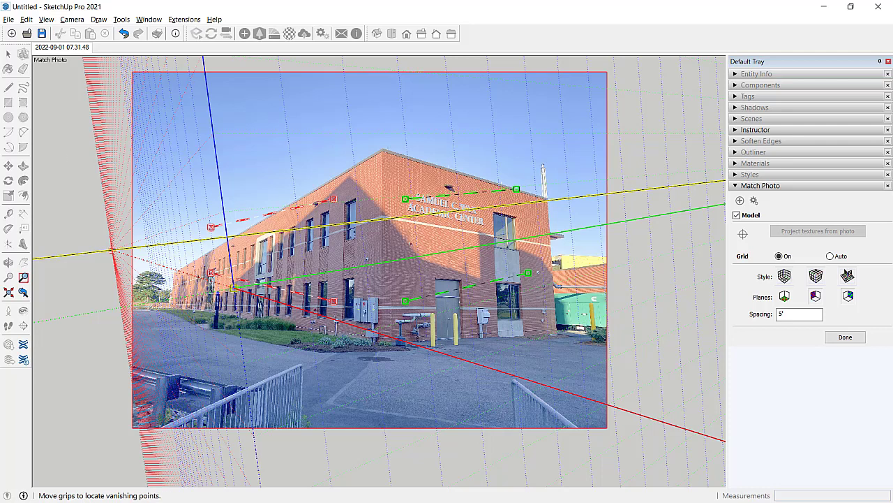
key("ctrl+z")
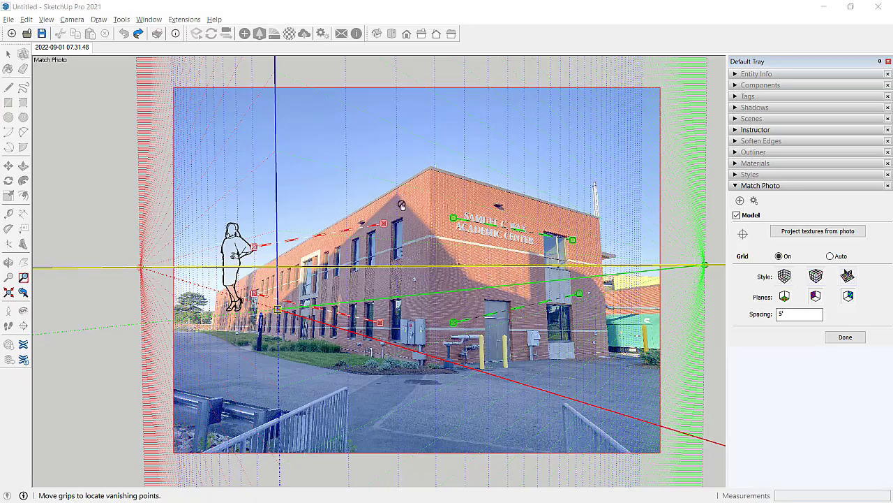
scroll(405, 235, "up", 5)
scroll(249, 230, "up", 5)
middle_click_drag(249, 261, 92, 479)
scroll(42, 478, "down", 3)
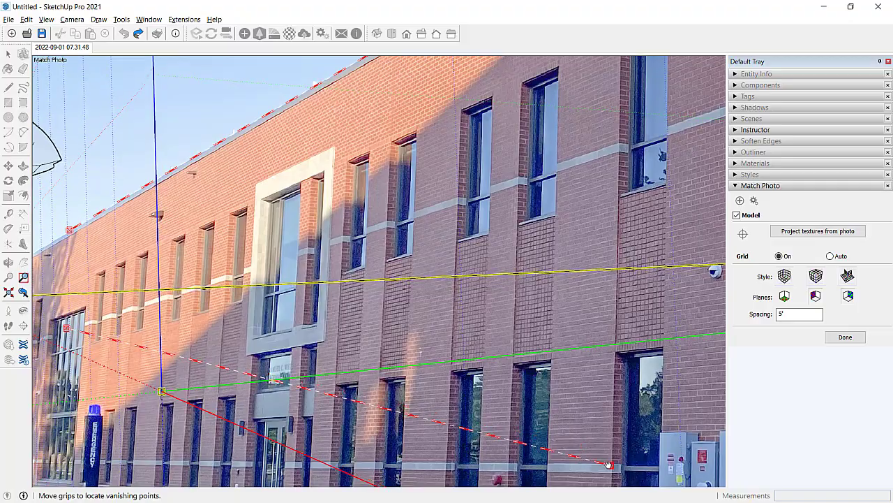
scroll(598, 478, "up", 5)
middle_click_drag(598, 478, 424, 364)
- Align the lower green perspective bar along the window ledge
scroll(424, 363, "down", 6)
scroll(314, 363, "up", 4)
scroll(314, 363, "down", 5)
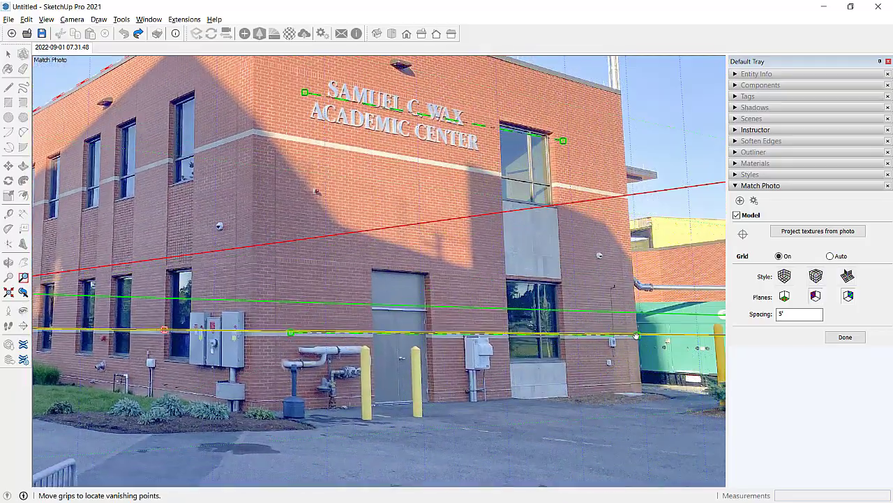
scroll(530, 307, "up", 8)
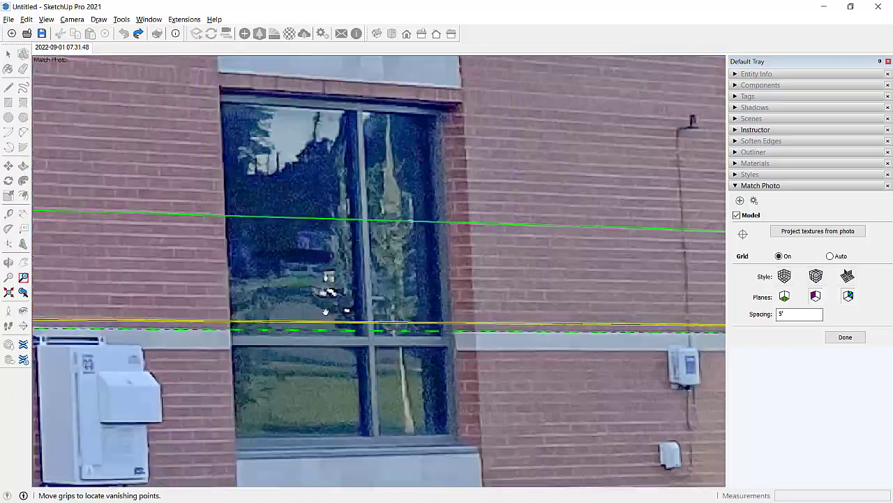
scroll(325, 312, "down", 5)
middle_click_drag(219, 305, 100, 310, "shift")
scroll(104, 308, "up", 6)
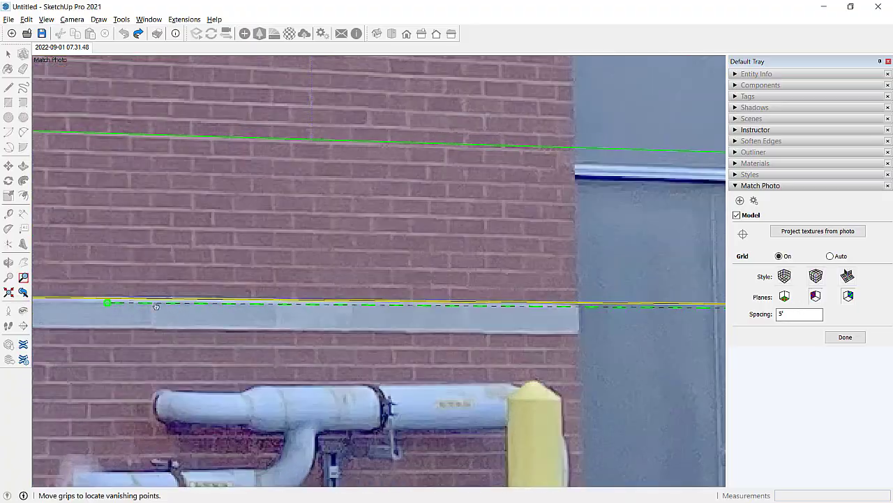
scroll(278, 300, "down", 5)
- Align the upper green bar with the right roofline and bring the whole building into view
middle_click_drag(541, 76, 554, 356, "shift")
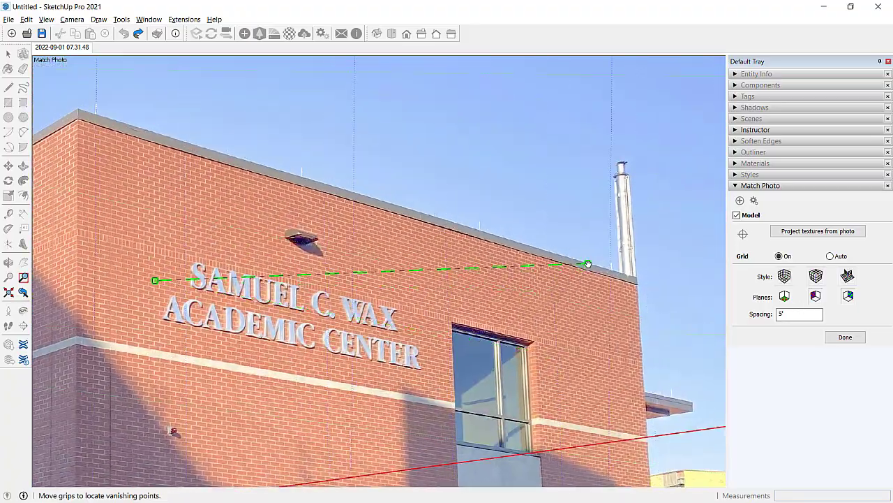
scroll(535, 281, "up", 5)
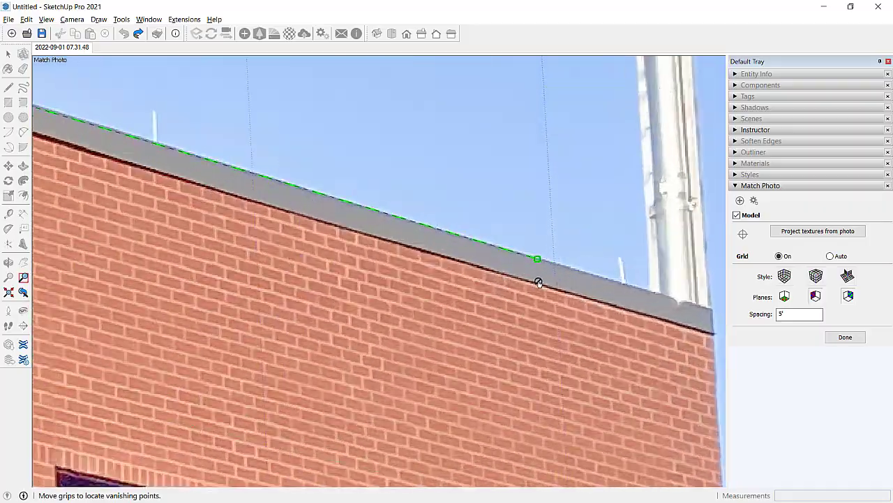
scroll(489, 300, "down", 7)
middle_click_drag(398, 307, 600, 198, "shift")
scroll(479, 221, "down", 2)
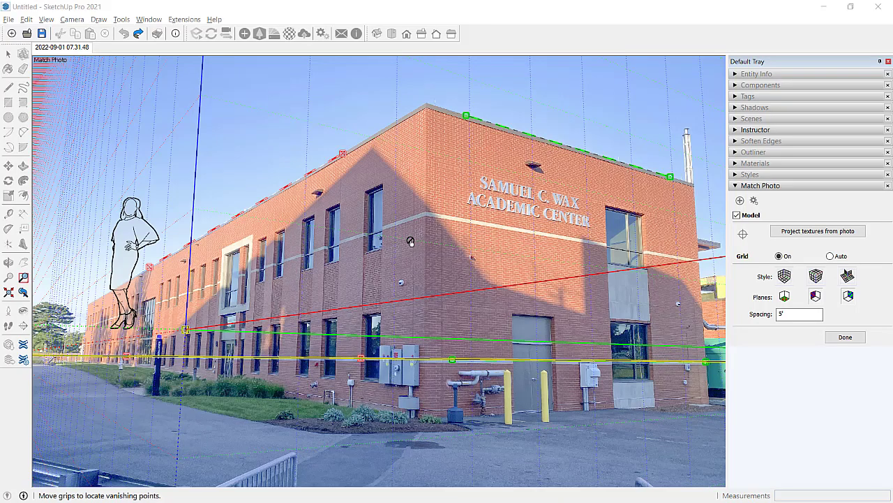
scroll(413, 246, "up", 3)
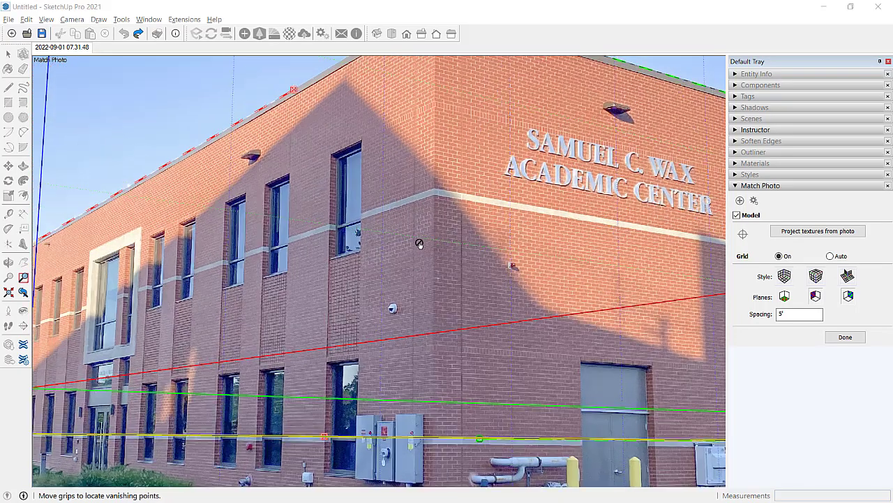
scroll(419, 244, "down", 3)
scroll(419, 243, "up", 2)
scroll(419, 243, "down", 3)
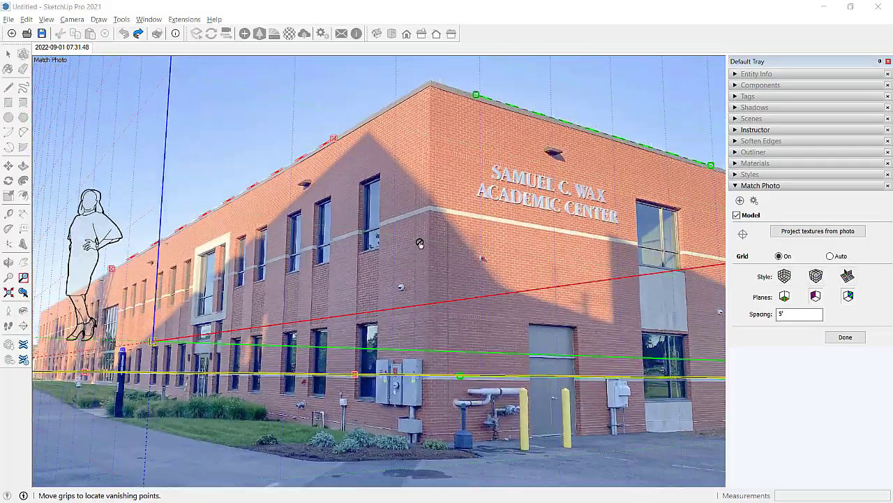
mouse_move(418, 241)
middle_mouse_down("shift")
mouse_move(473, 239)
mouse_move(412, 229)
mouse_move(372, 242)
mouse_move(412, 244)
middle_mouse_up("shift")
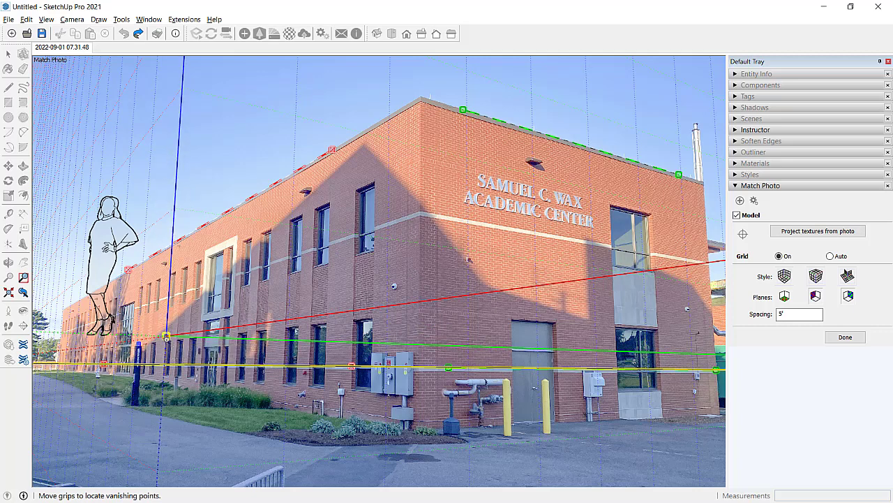
- Place the Match Photo axis origin exactly at the building's ground corner by the electrical boxes
left_click_drag(248, 357, 350, 384)
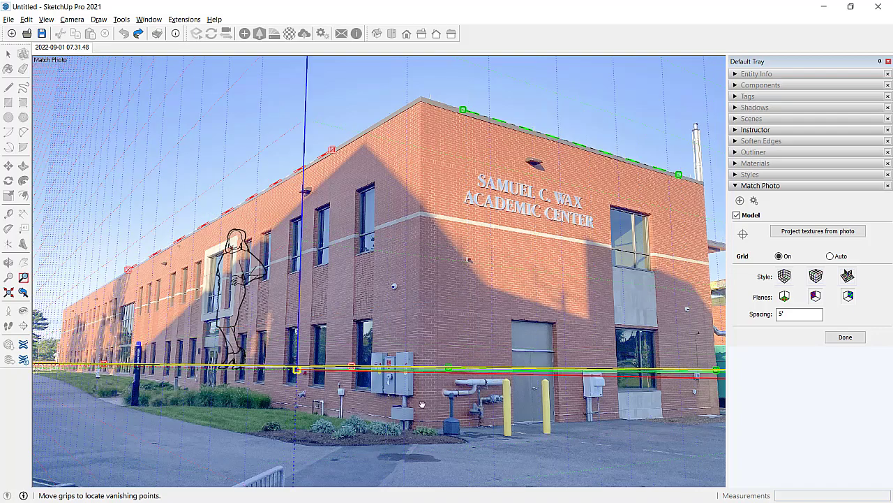
left_click_drag(424, 405, 419, 427)
scroll(416, 433, "up", 6)
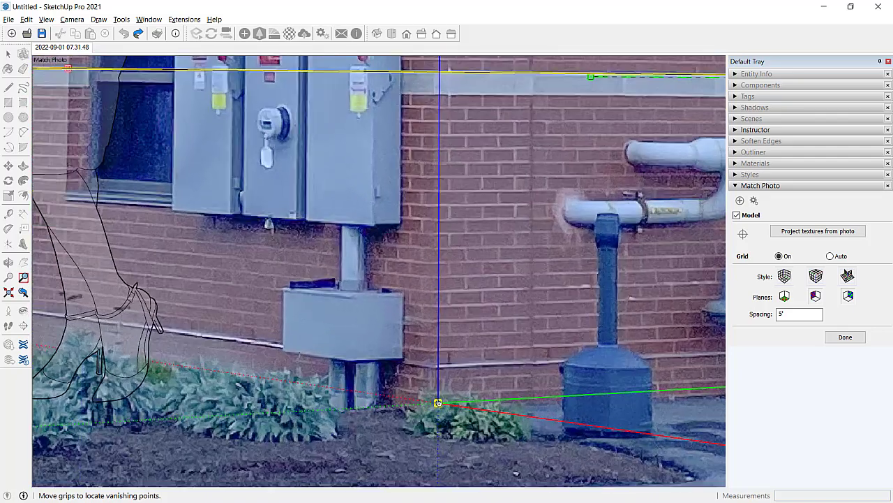
mouse_move(438, 403)
left_mouse_down()
mouse_move(409, 423)
mouse_move(431, 418)
left_mouse_up()
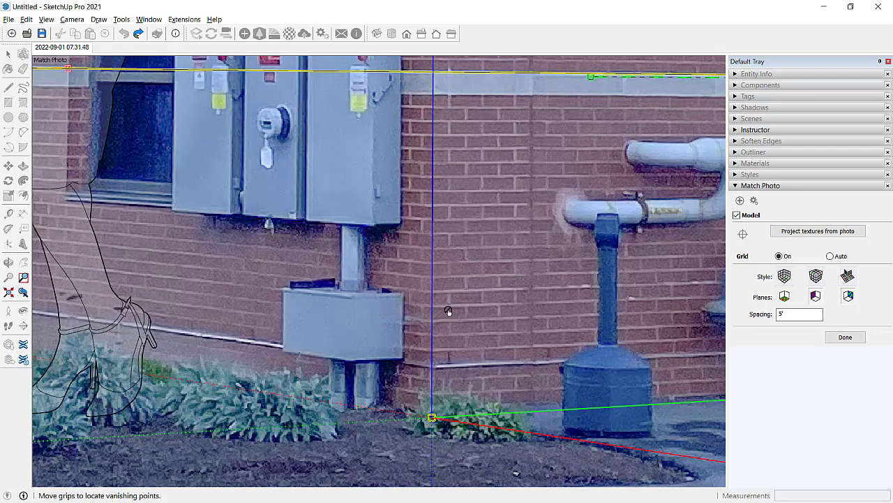
scroll(447, 311, "down", 3)
scroll(445, 315, "down", 5)
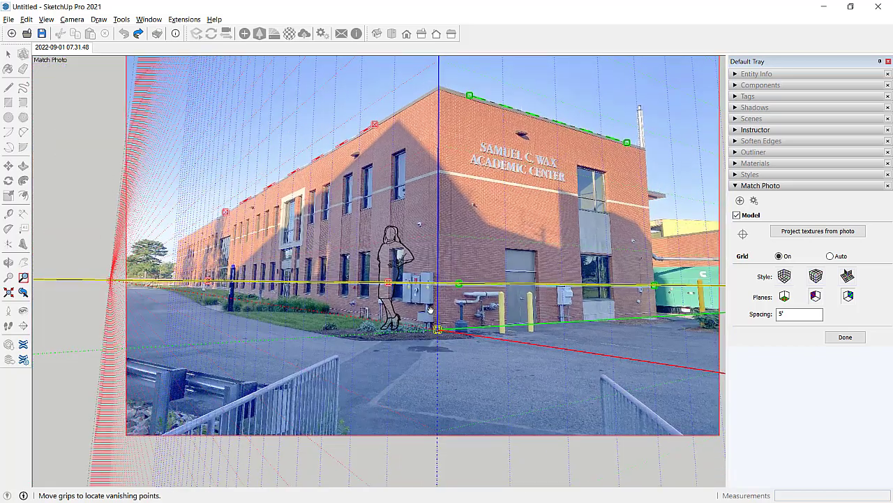
middle_click_drag(430, 309, 420, 351, "shift")
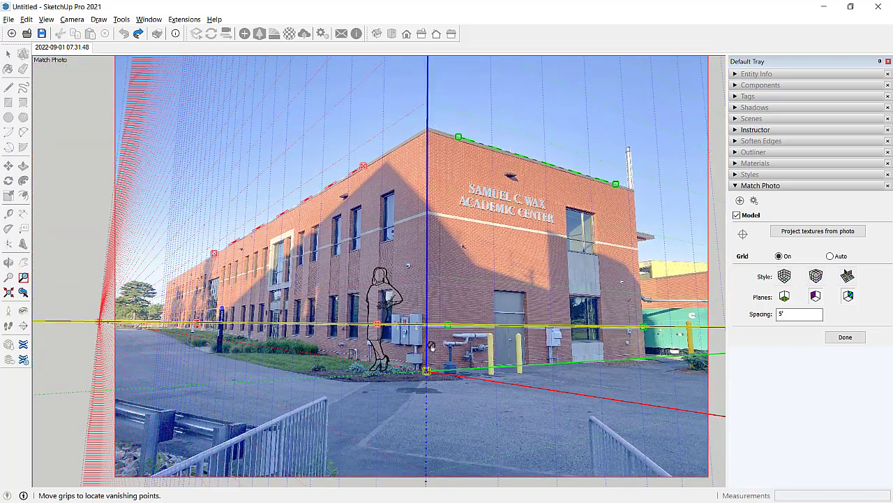
- Click Done in the Match Photo panel to lock the building photo as backdrop
left_click(843, 338)
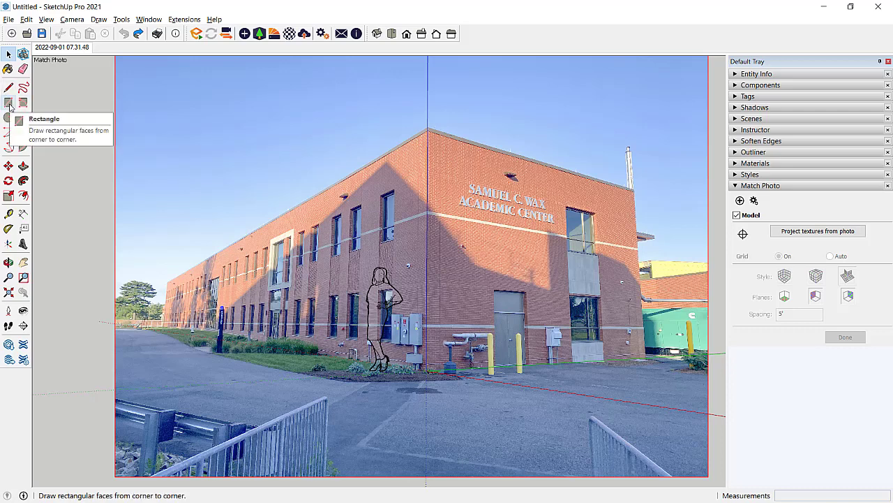
- Draw the end-wall rectangle from the ground corner to its top corner on the photo
left_click(8, 102)
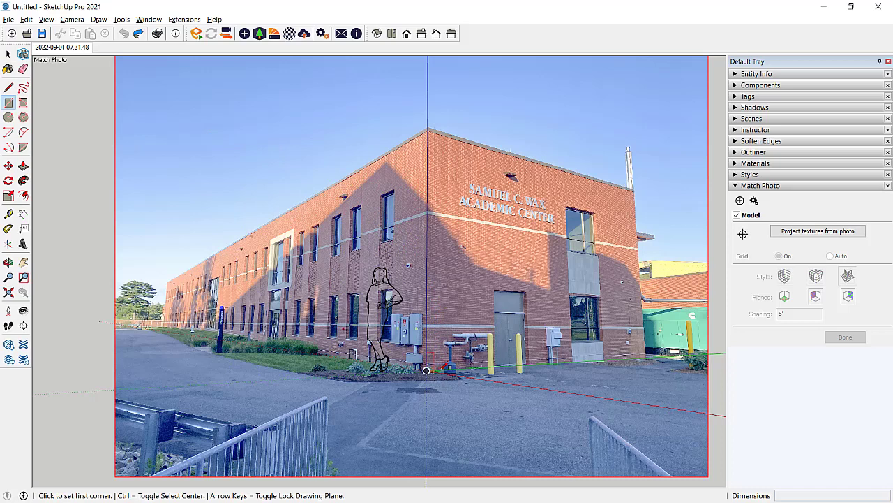
left_click(427, 370)
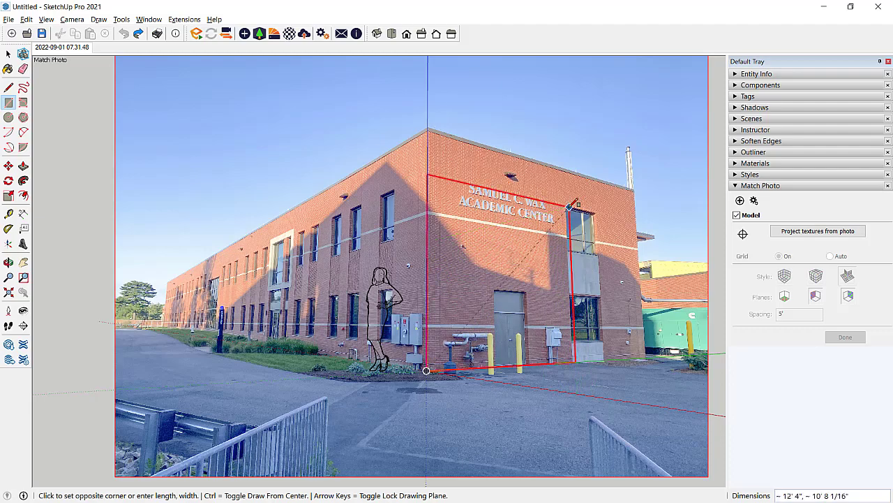
scroll(637, 201, "up", 1)
scroll(635, 201, "up", 5)
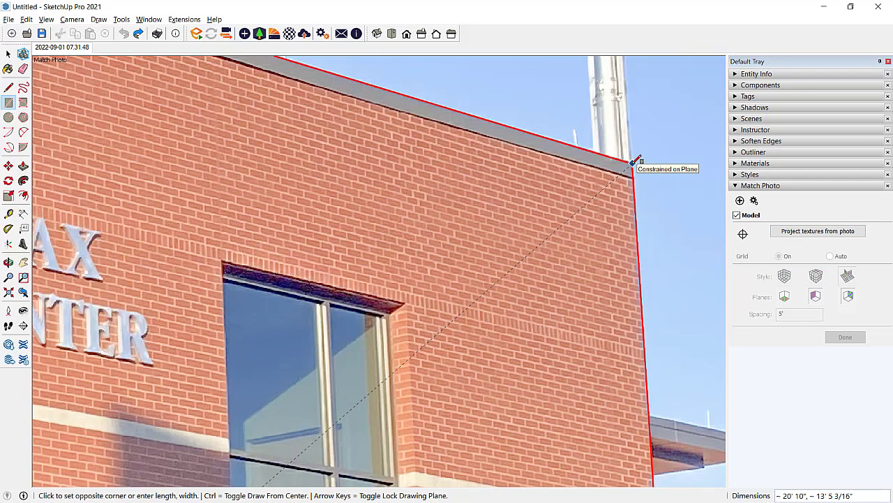
left_click(635, 161)
scroll(459, 300, "down", 4)
scroll(442, 312, "down", 6)
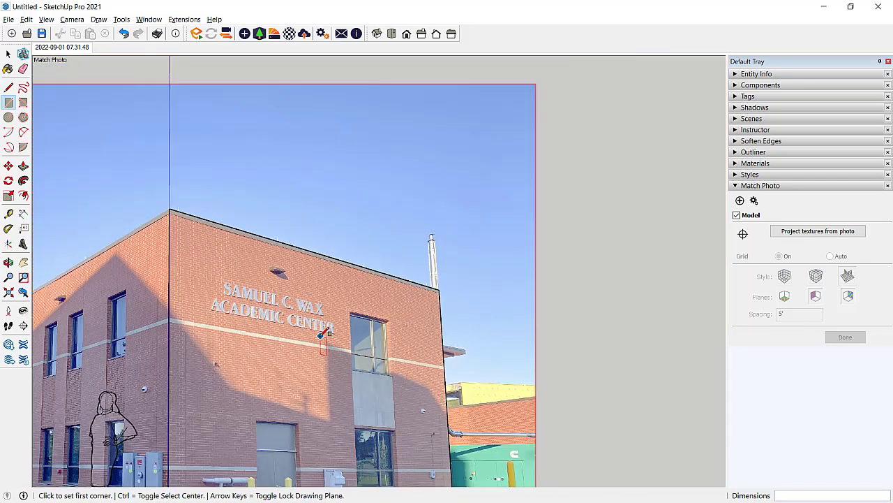
middle_click_drag(328, 328, 698, 213)
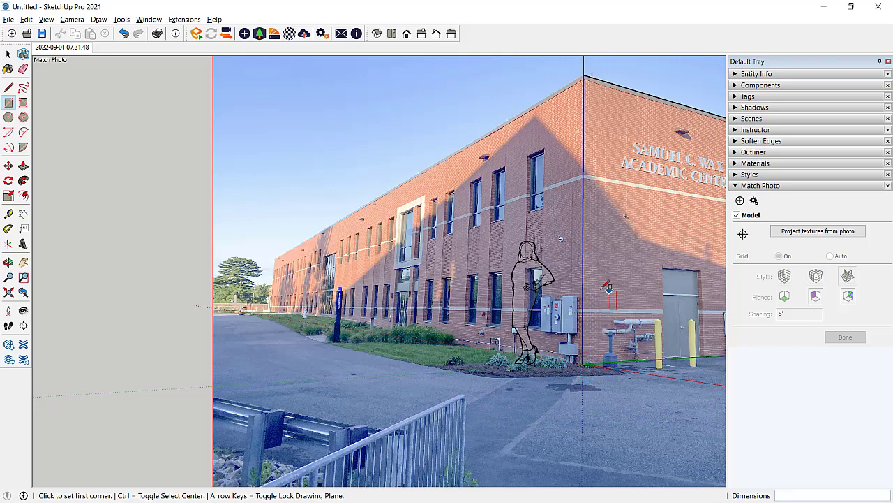
- Draw the long side-wall rectangle from the ground corner to the facade's far top corner
left_click(582, 363)
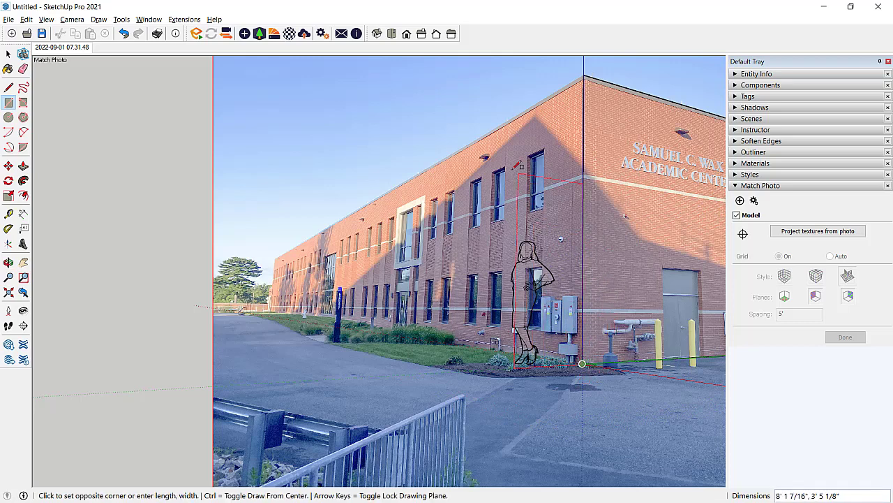
middle_click_drag(405, 250, 354, 230)
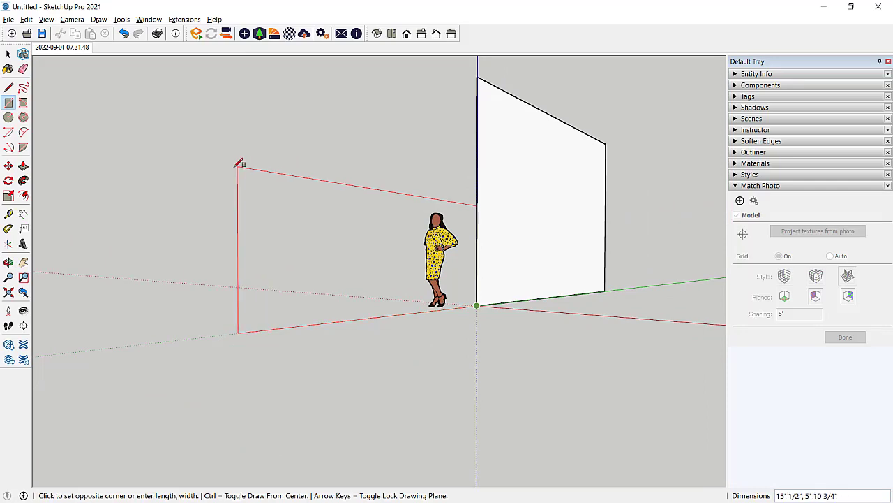
middle_click_drag(265, 247, 286, 265)
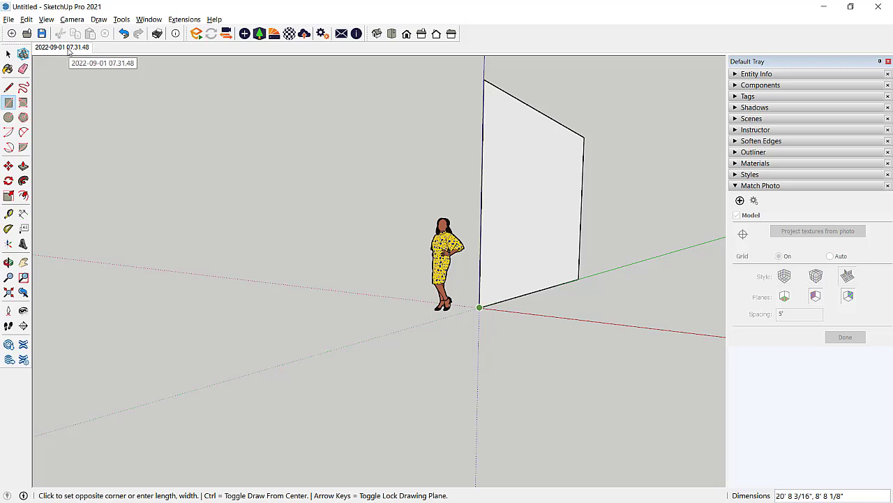
left_click(68, 49)
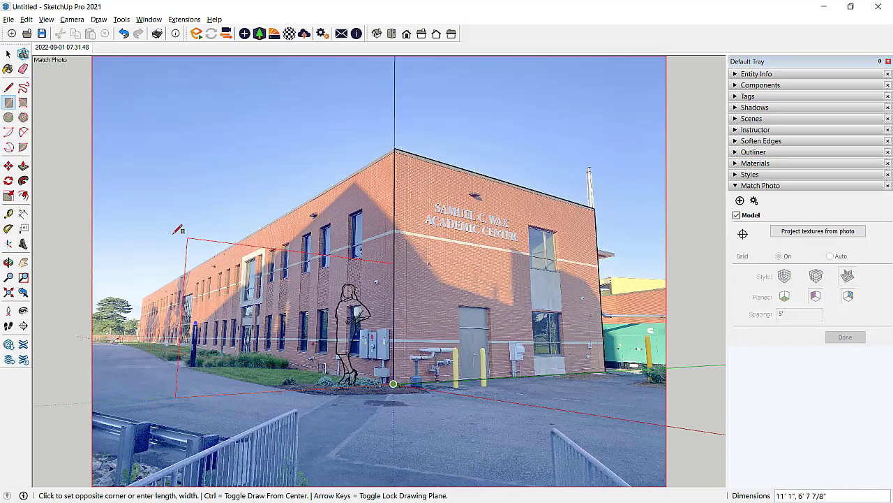
scroll(148, 289, "up", 4)
scroll(148, 288, "up", 2)
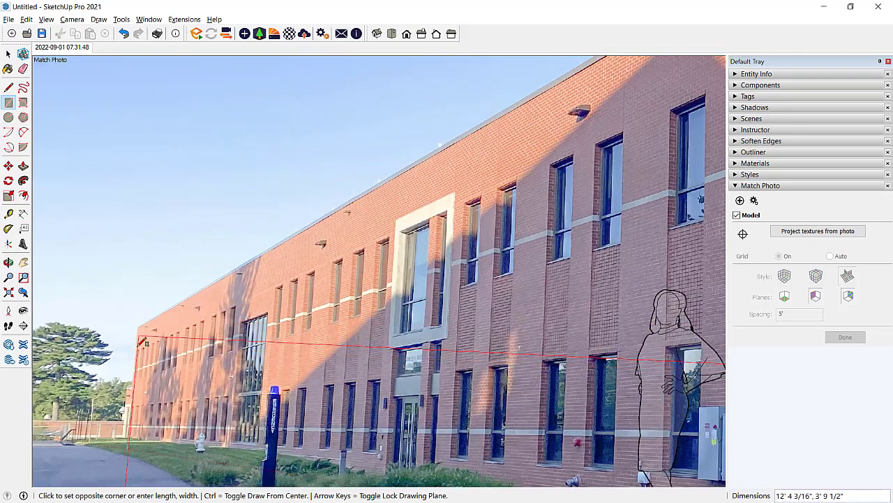
scroll(132, 335, "up", 3)
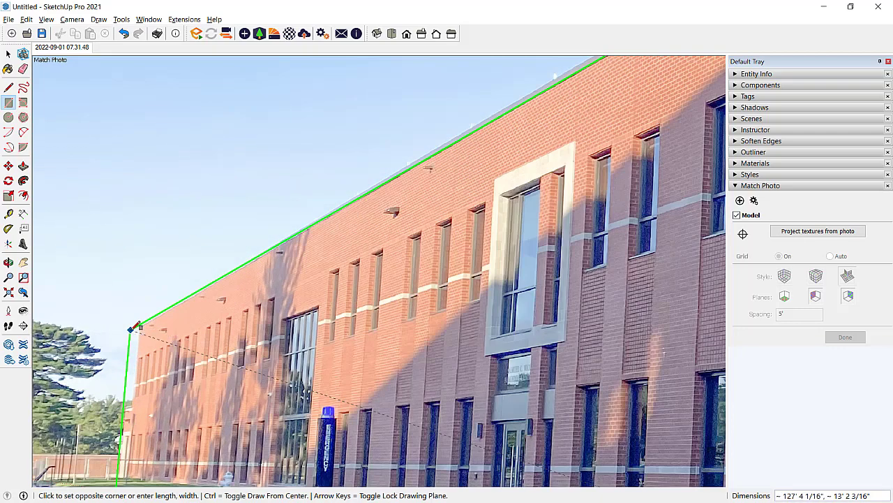
scroll(143, 317, "up", 2)
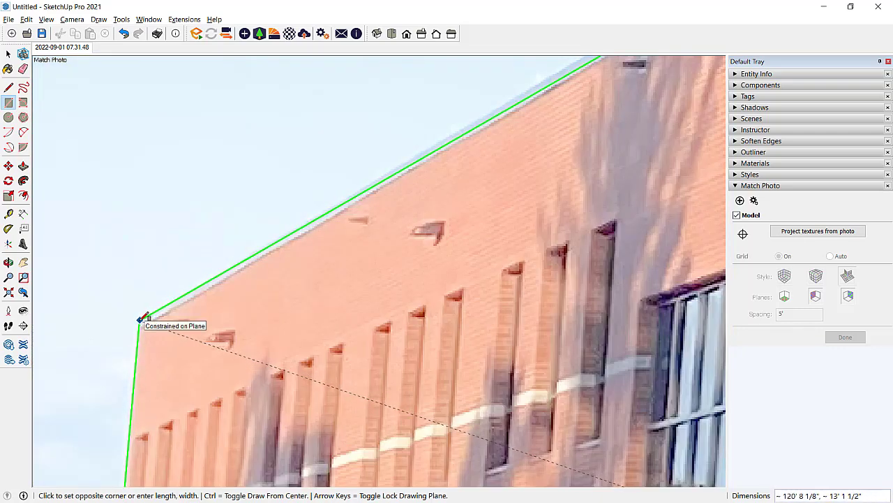
left_click(140, 320)
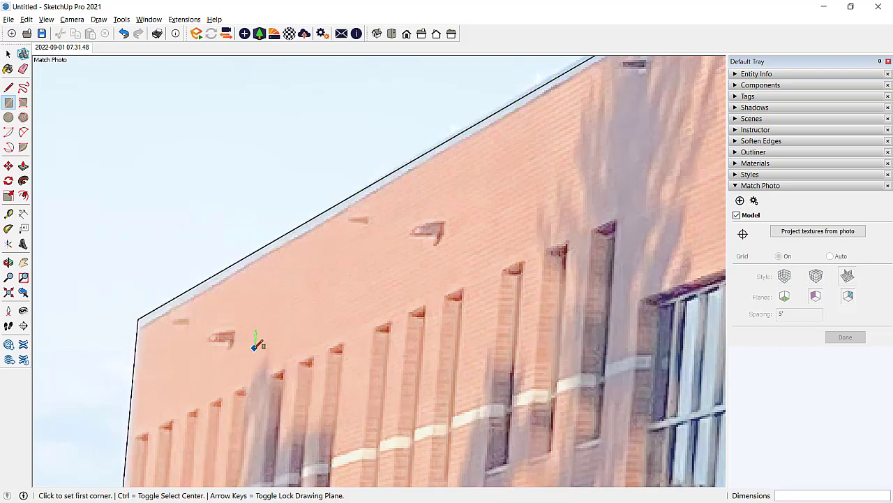
scroll(257, 344, "down", 6)
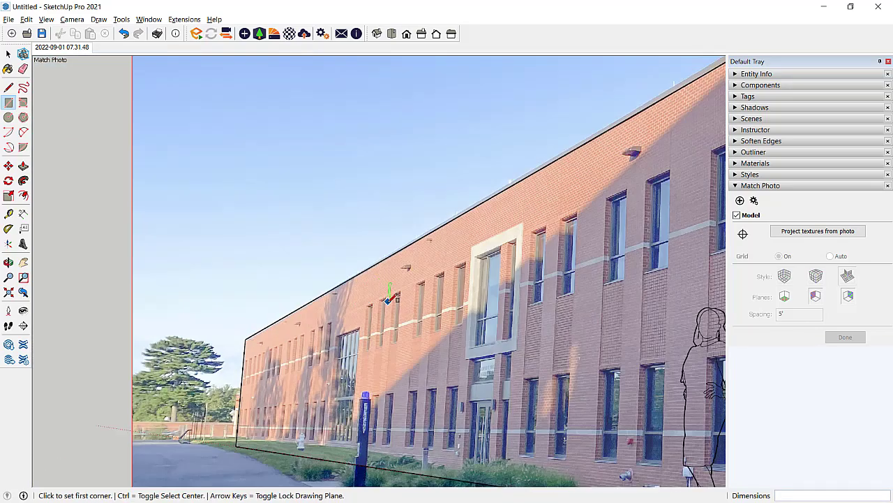
scroll(389, 297, "down", 5)
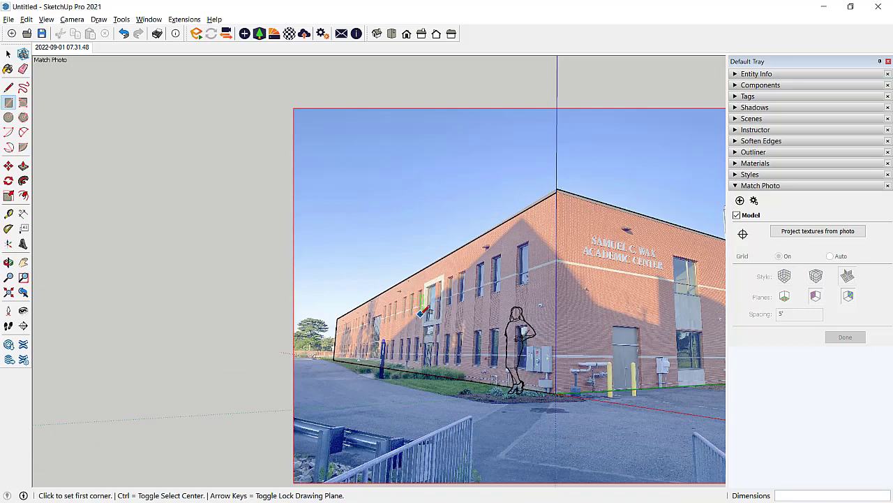
middle_click_drag(424, 307, 512, 388)
- Select the long wall's top edge and move its top corner up with Move (M)
key("r")
scroll(594, 305, "up", 5)
scroll(489, 395, "up", 5)
scroll(479, 395, "down", 5)
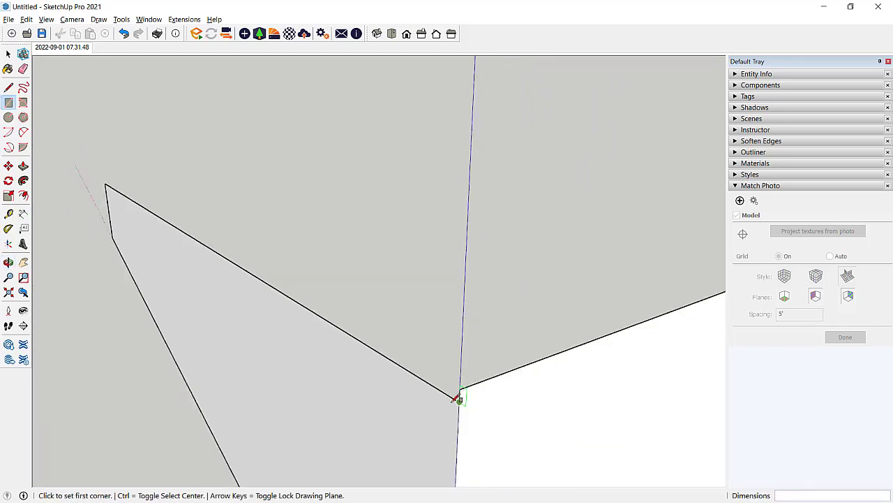
key("space")
left_click(448, 396)
middle_click_drag(448, 397, 478, 416)
scroll(477, 415, "up", 2)
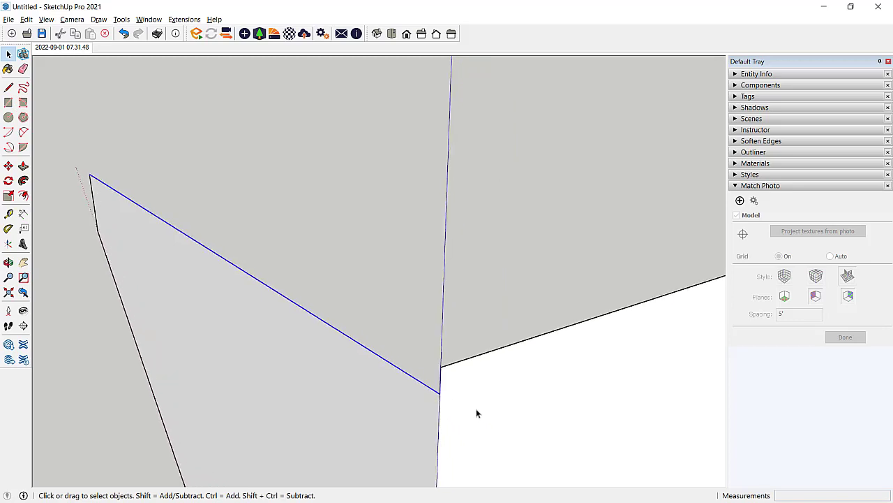
key("m")
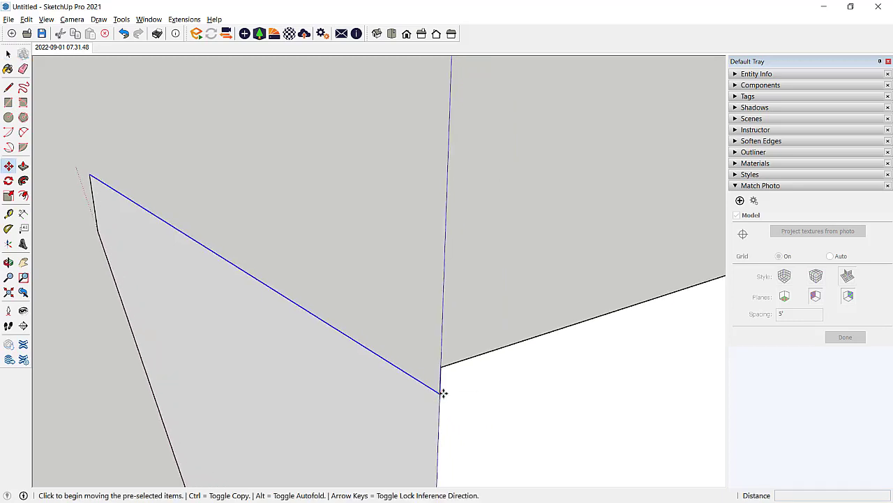
left_click(440, 392)
left_click(440, 379)
- Move the end wall's top corner to snap onto the long wall's top corner
key("space")
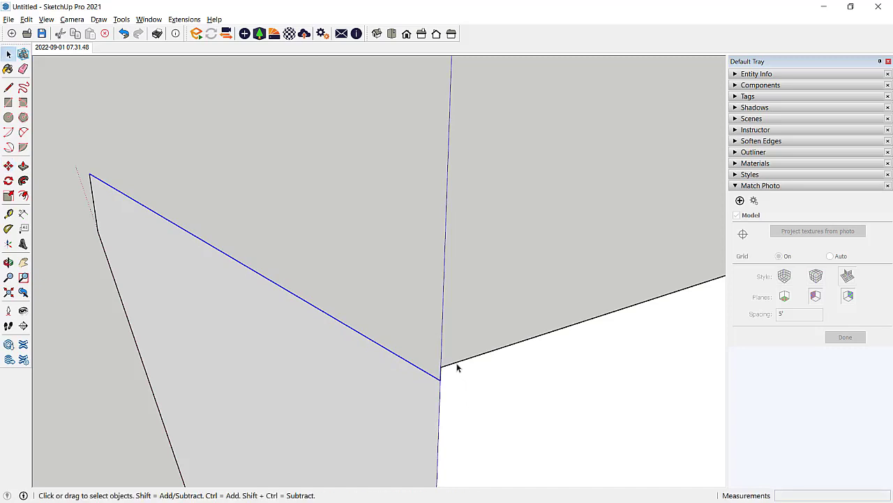
left_click(459, 369)
key("m")
left_click(441, 366)
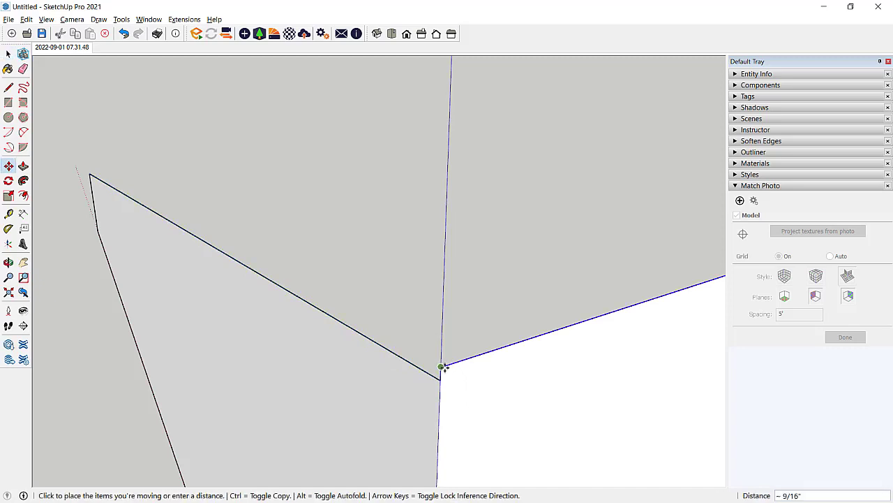
left_click(440, 379)
scroll(469, 385, "down", 4)
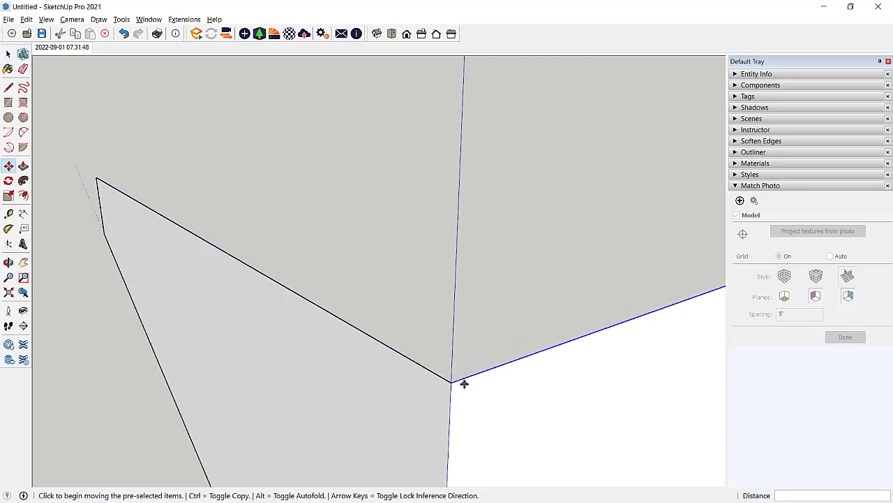
scroll(447, 382, "down", 3)
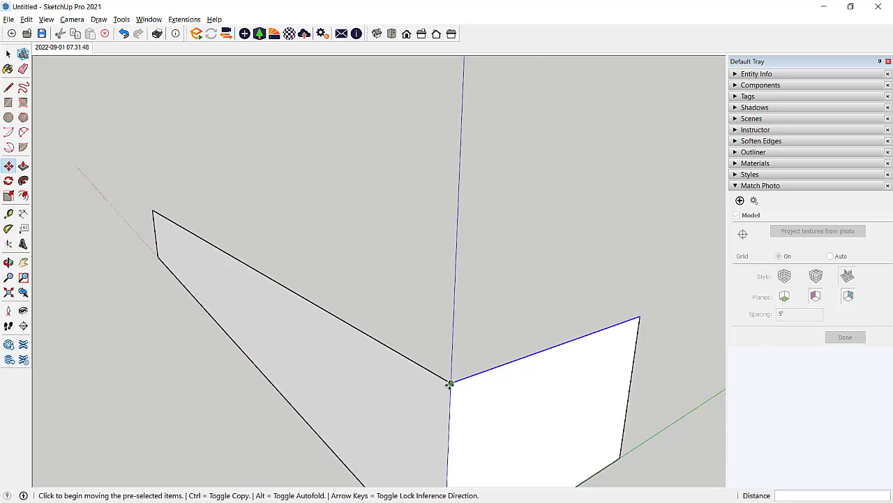
- Draw a roof rectangle across the tops of the two walls
key("r")
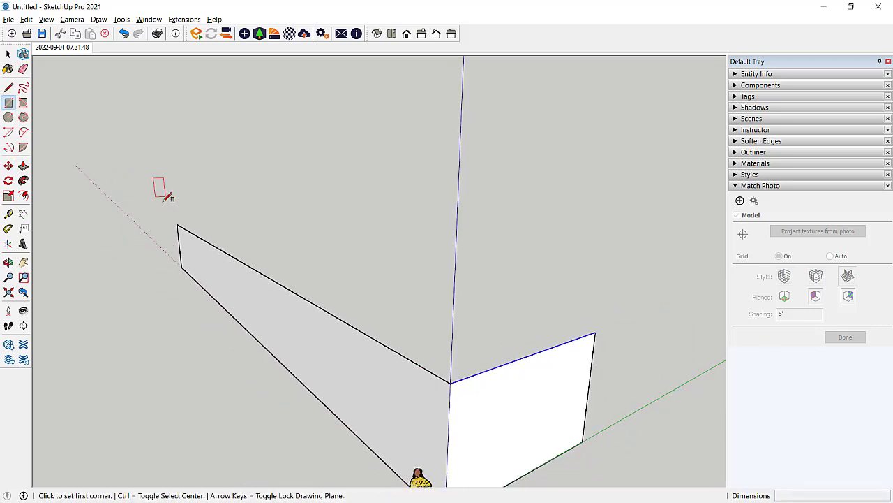
left_click(178, 224)
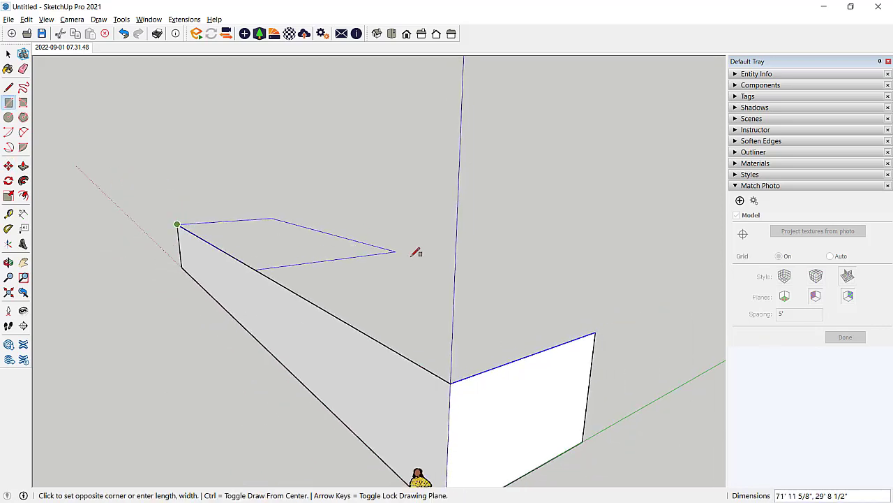
left_click(595, 333)
scroll(471, 305, "down", 5)
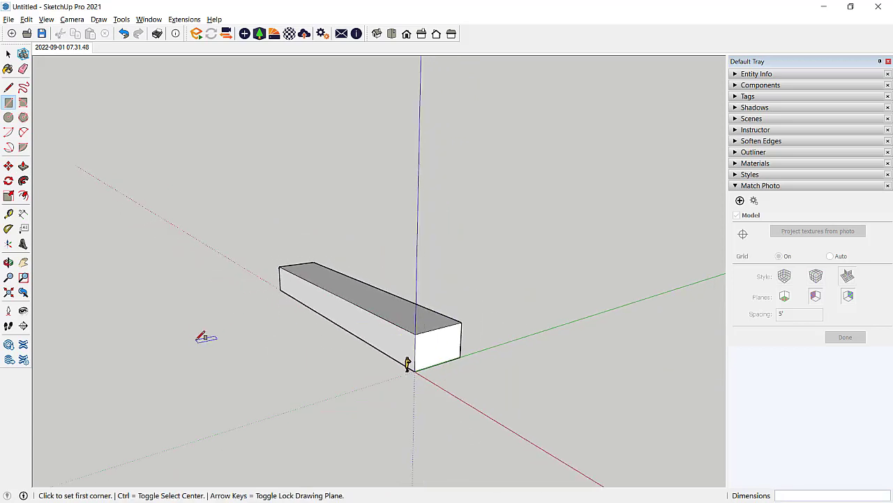
- Draw three ground rectangles from the origin to the left, right and front of the box
left_click(135, 285)
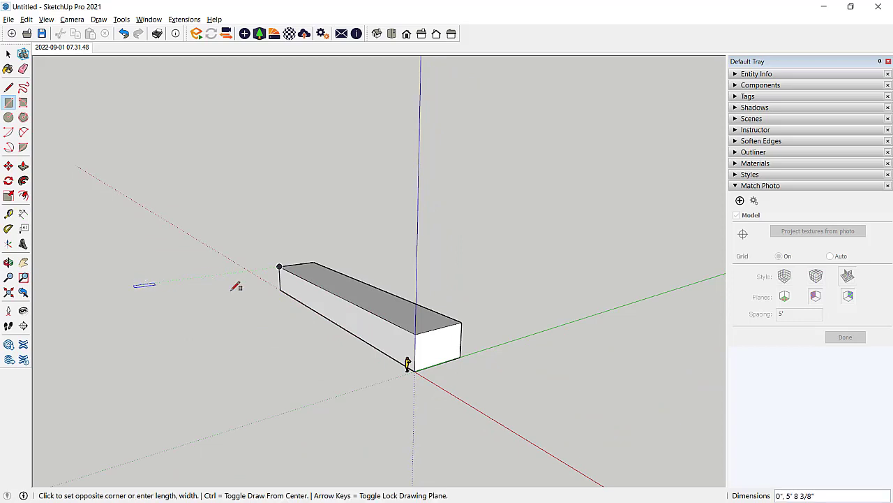
left_click(714, 354)
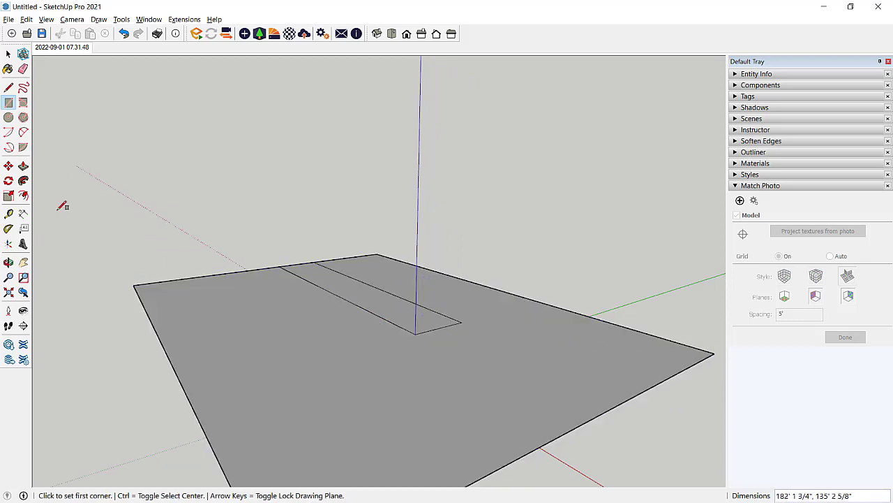
key("ctrl+z")
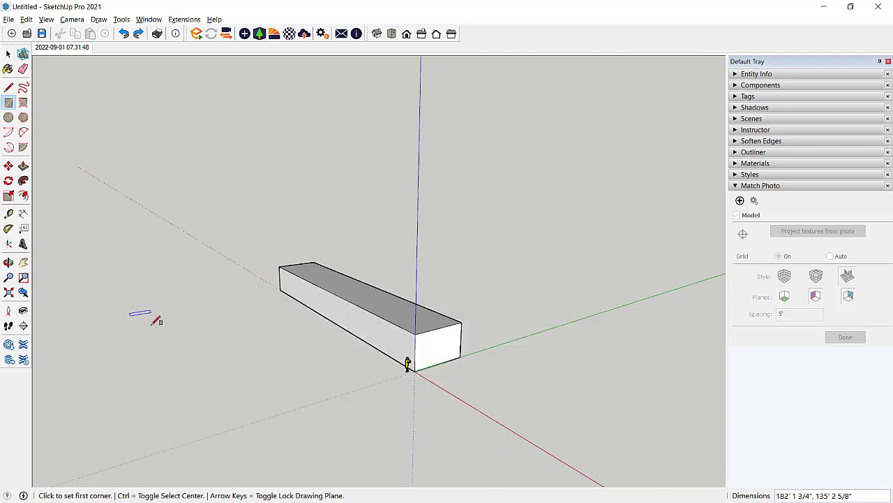
left_click(280, 266)
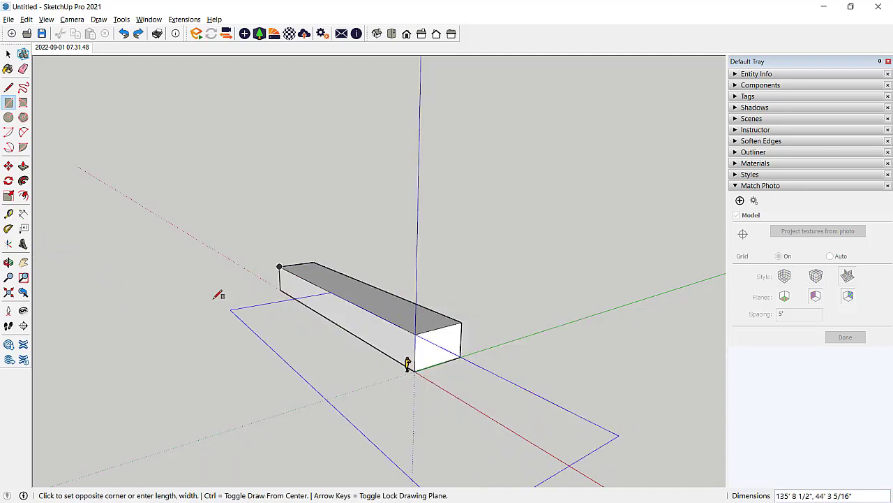
key("Escape")
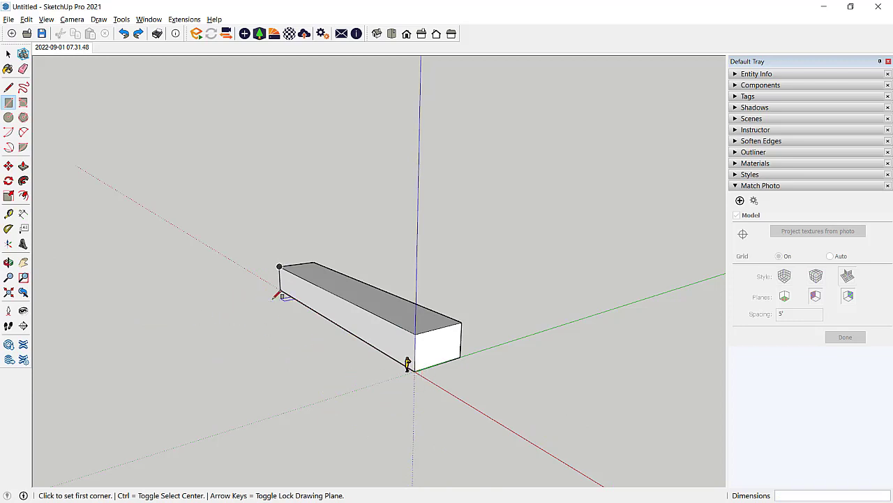
left_click(414, 371)
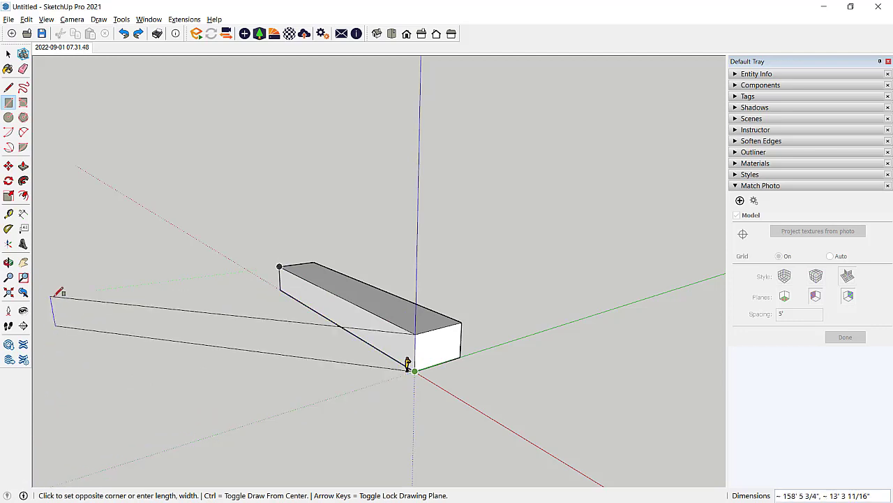
left_click(88, 310)
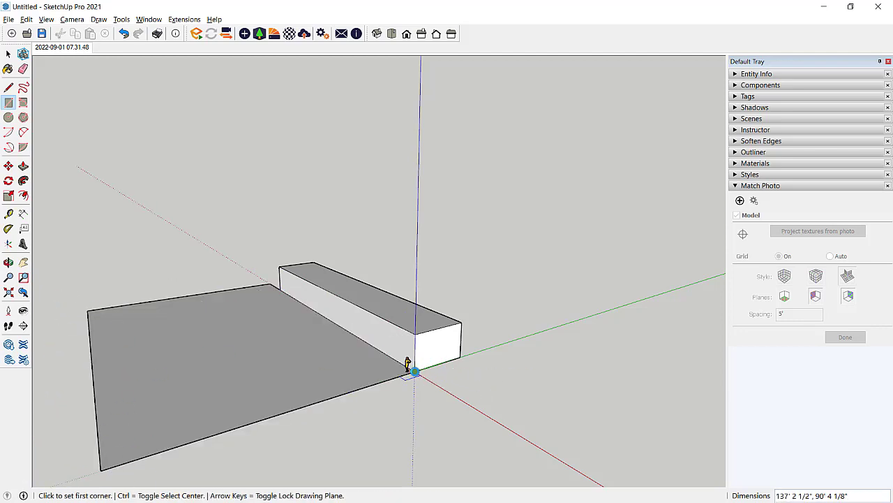
left_click(415, 370)
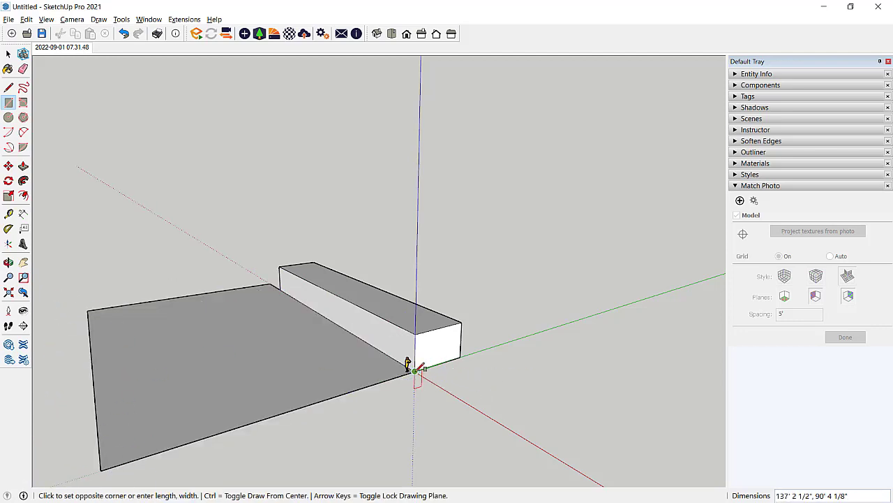
left_click(685, 386)
left_click(413, 370)
scroll(186, 436, "down", 3)
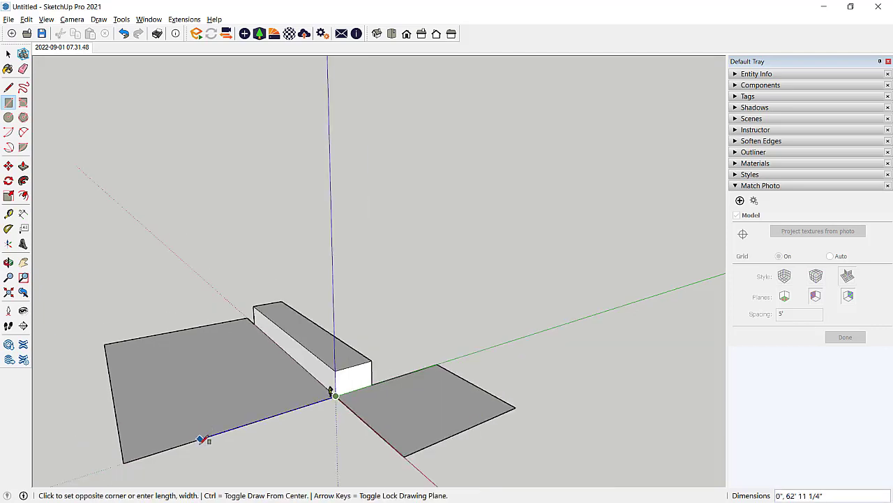
middle_click_drag(279, 461, 347, 289)
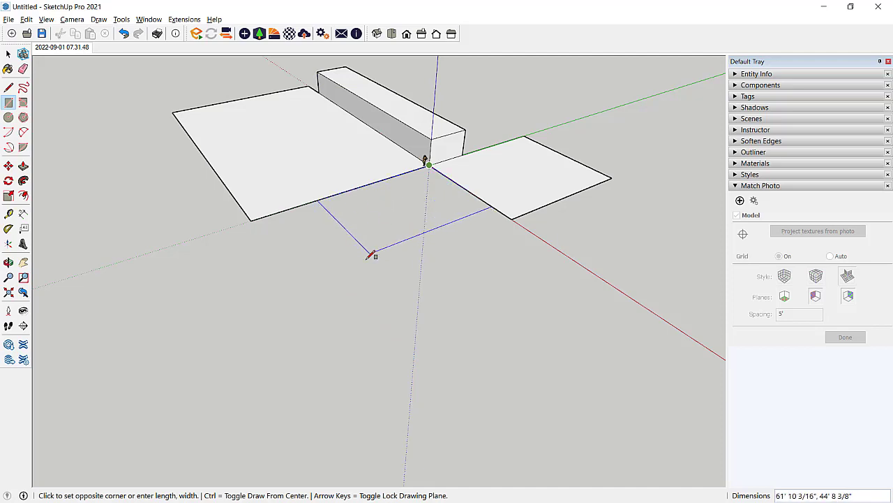
left_click(352, 270)
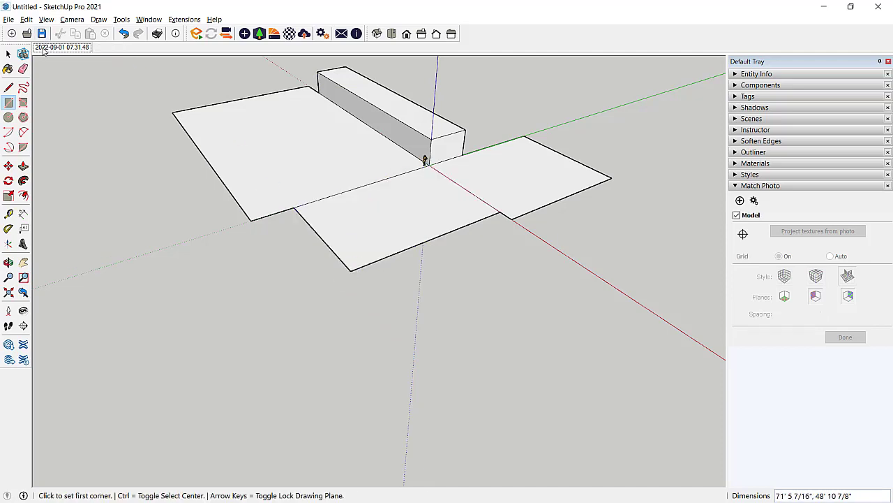
- Delete the standing scale figure, then go back to the Match Photo scene
left_click(44, 49)
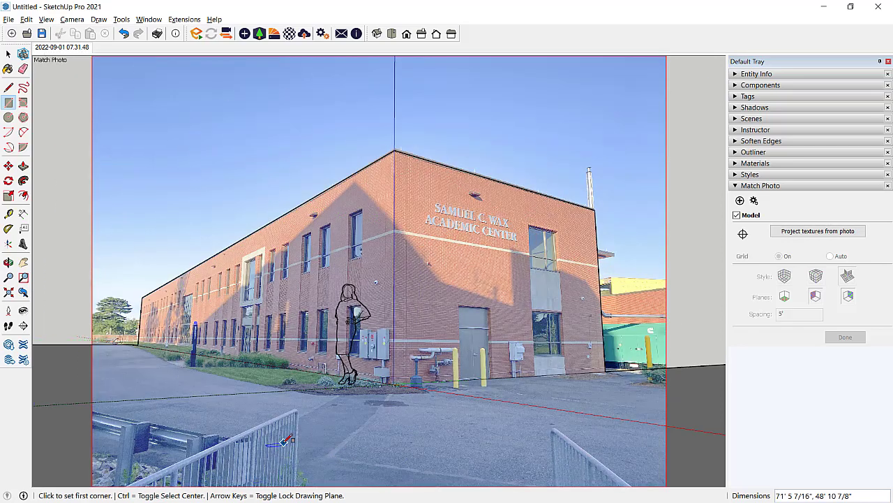
scroll(398, 414, "down", 4)
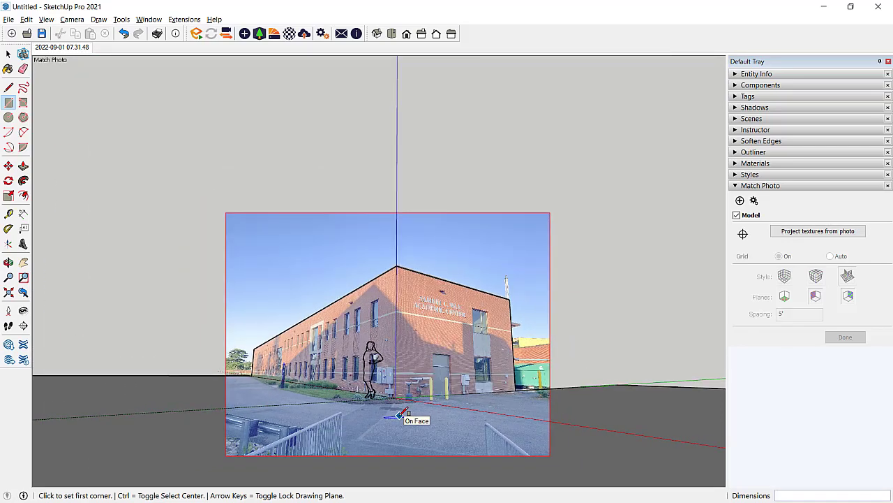
scroll(394, 418, "up", 3)
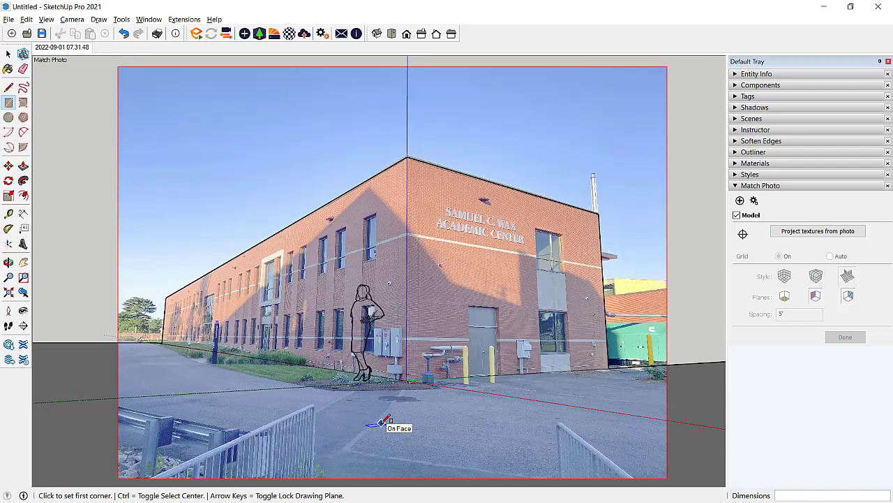
middle_click_drag(209, 189, 273, 297)
middle_click_drag(303, 361, 357, 417)
key("space")
left_click(421, 380)
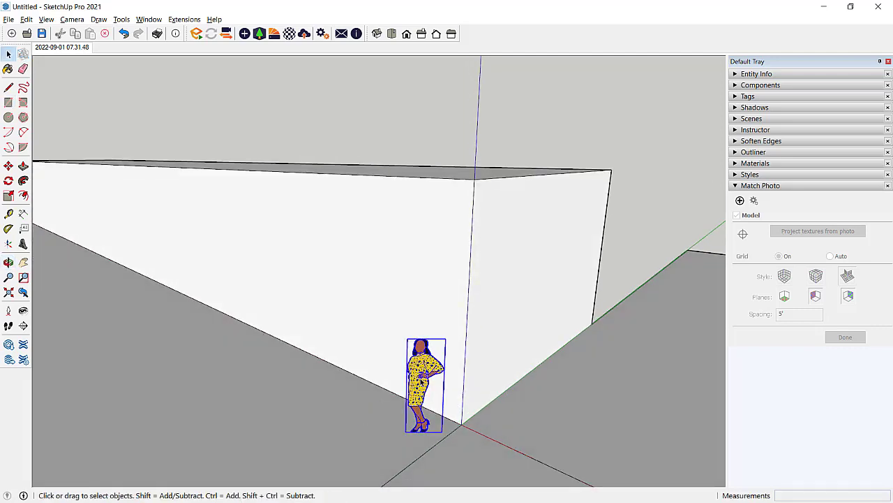
key("Delete")
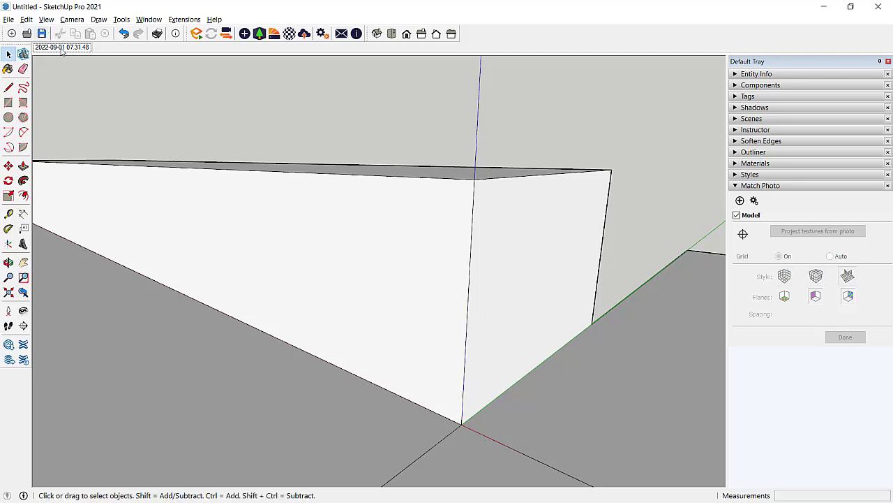
left_click(62, 47)
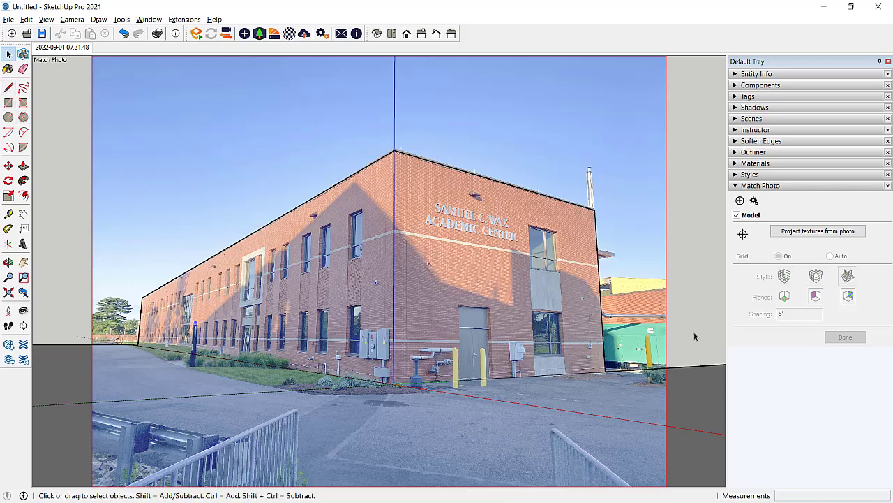
- Project textures from the photo onto the model, answering Yes to trim partially visible faces
left_click(811, 233)
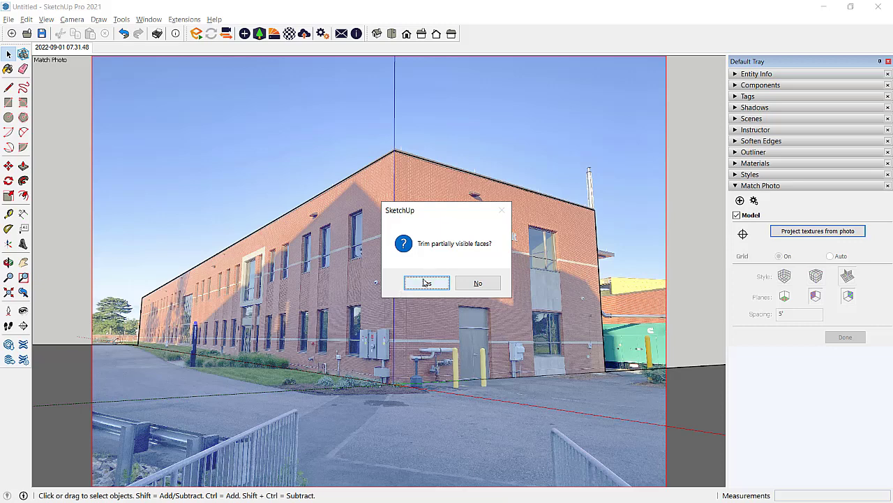
left_click(424, 282)
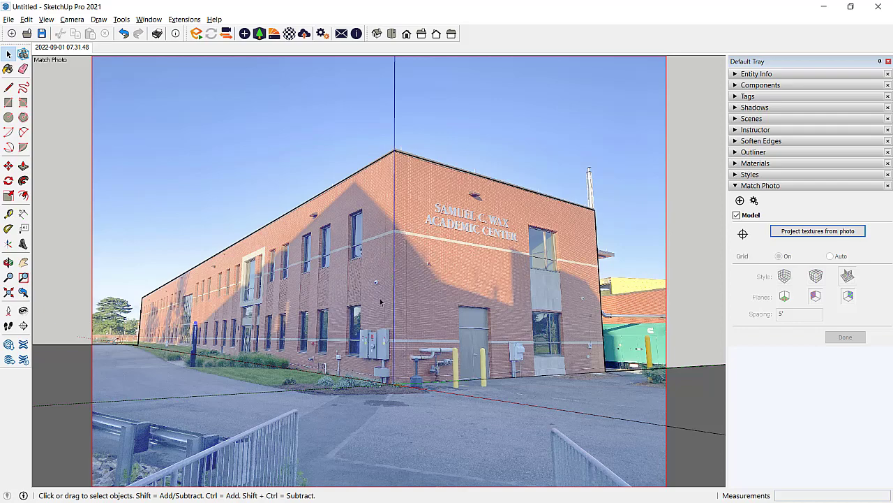
- Orbit and zoom around the photo-textured building to inspect its walls, roof and long wall
key("o")
left_click_drag(381, 302, 231, 344)
key("space")
scroll(239, 365, "up", 5)
key("o")
key("space")
scroll(143, 231, "up", 6)
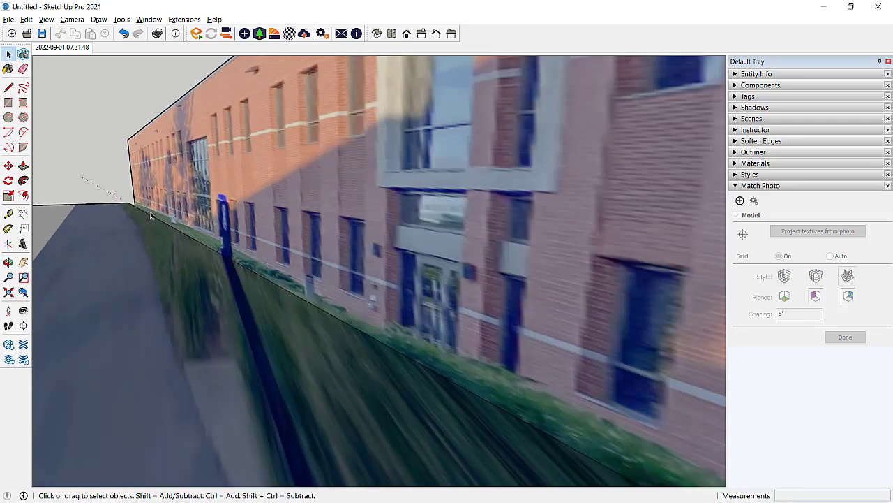
scroll(150, 215, "down", 6)
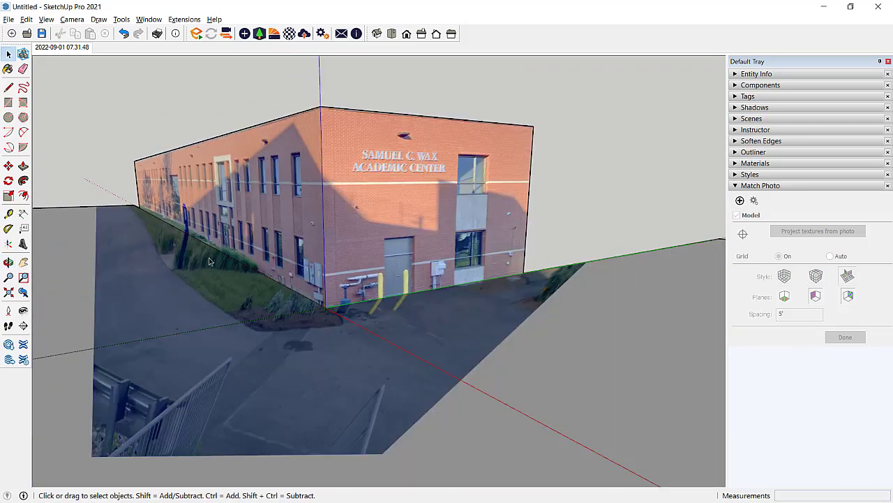
middle_click_drag(246, 274, 329, 409)
mouse_move(329, 363)
middle_mouse_down()
mouse_move(337, 337)
mouse_move(340, 363)
middle_mouse_up()
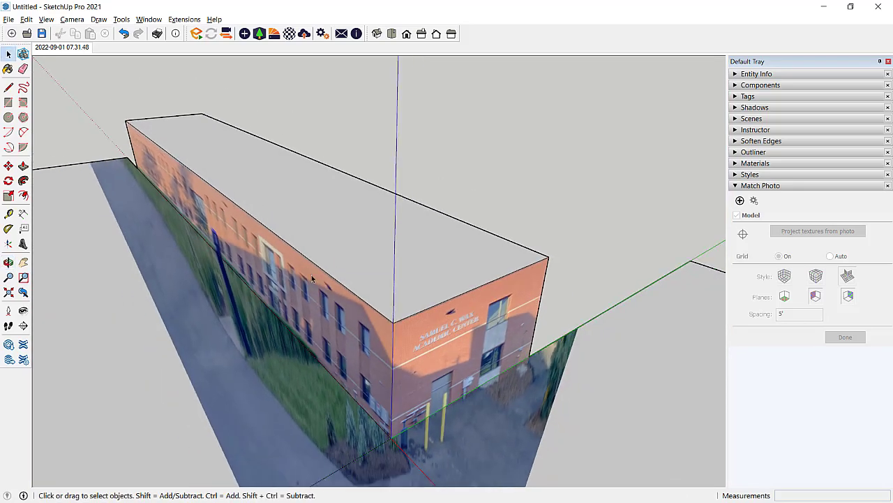
middle_click_drag(295, 254, 268, 323)
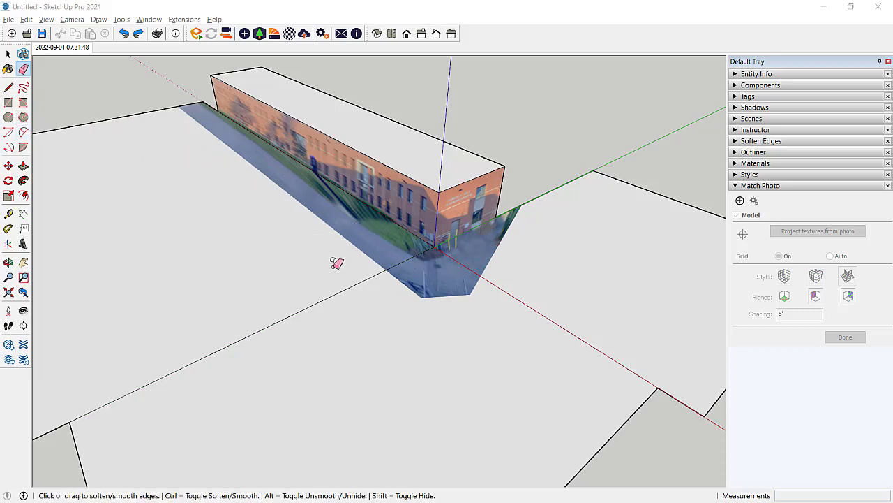
- Draw edges across the ground from the outline corner, closing them into a new face
left_click(9, 87)
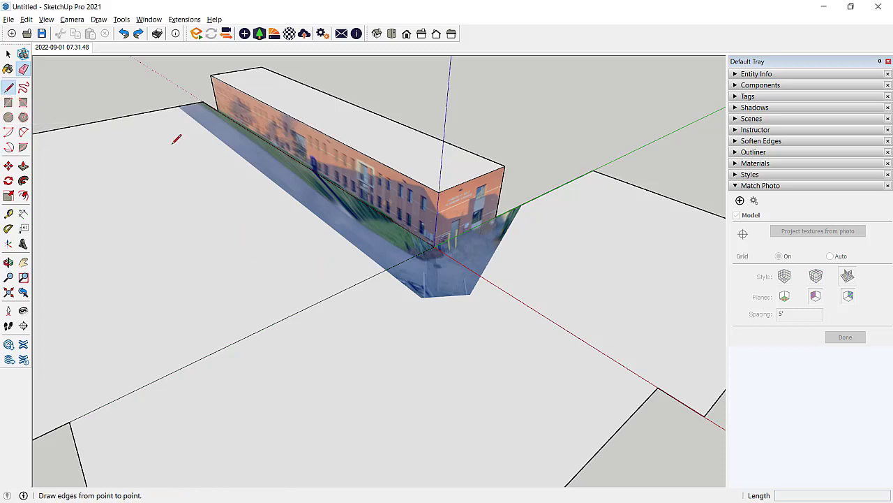
left_click(347, 288)
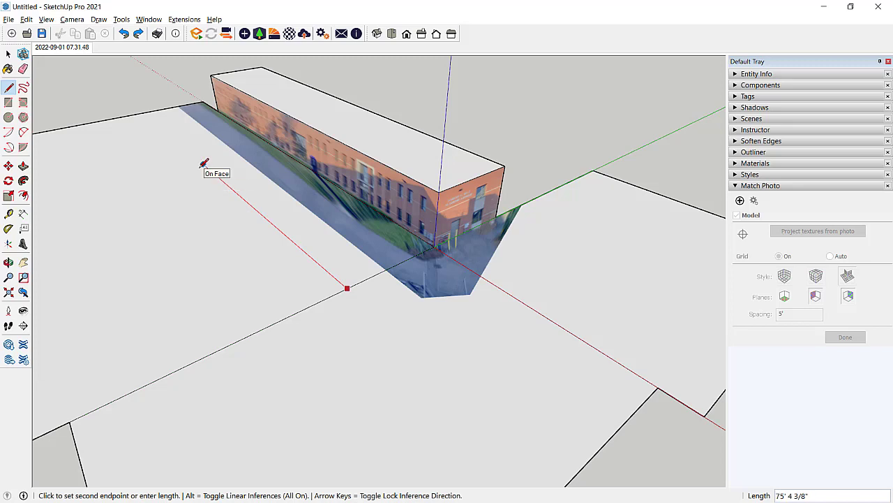
left_click(205, 166)
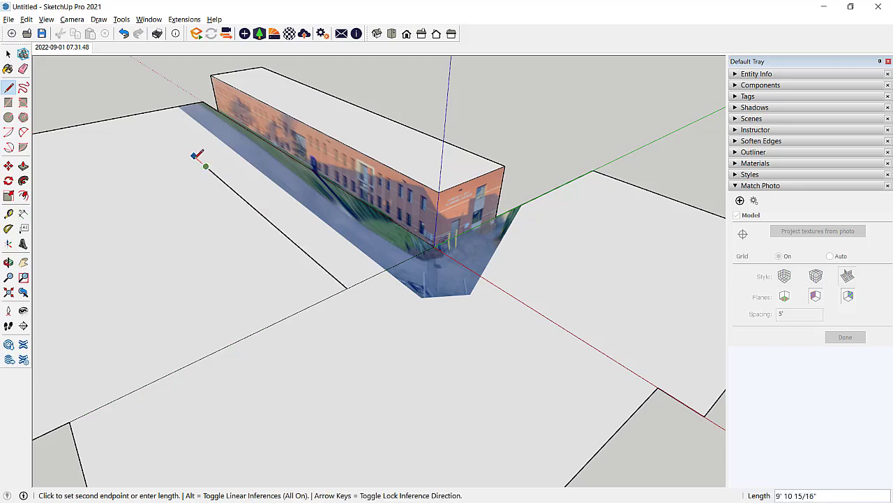
left_click(277, 146)
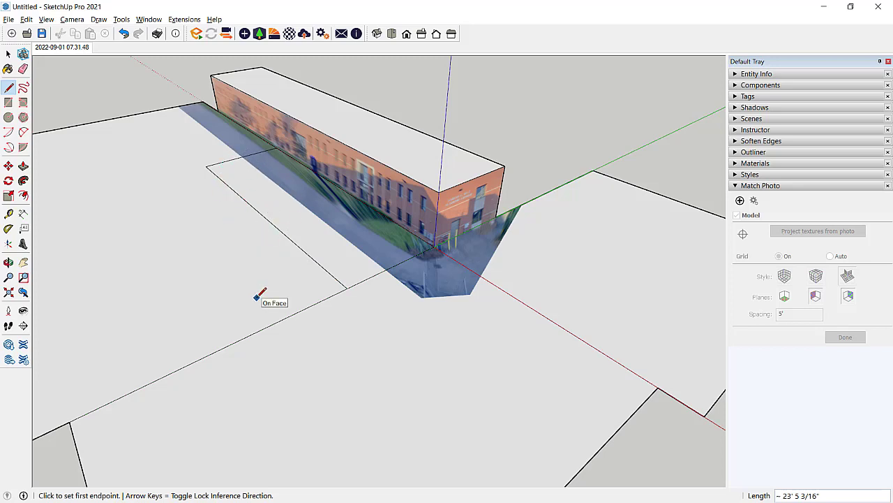
- Erase the short and long stray ground edges near the origin
key("e")
left_click(274, 324)
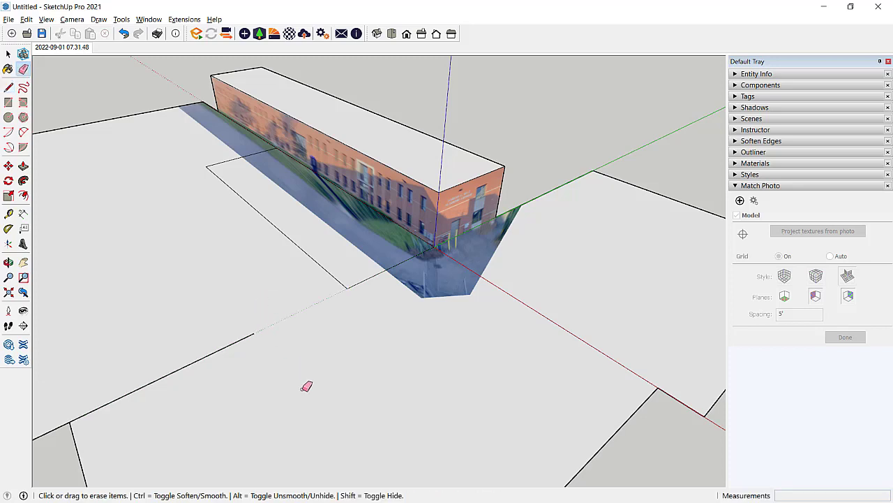
left_click(224, 350)
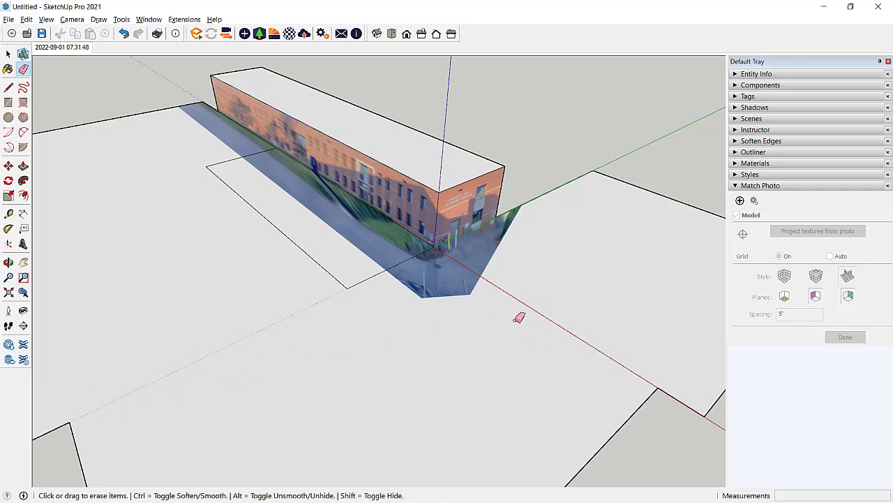
left_click(370, 277)
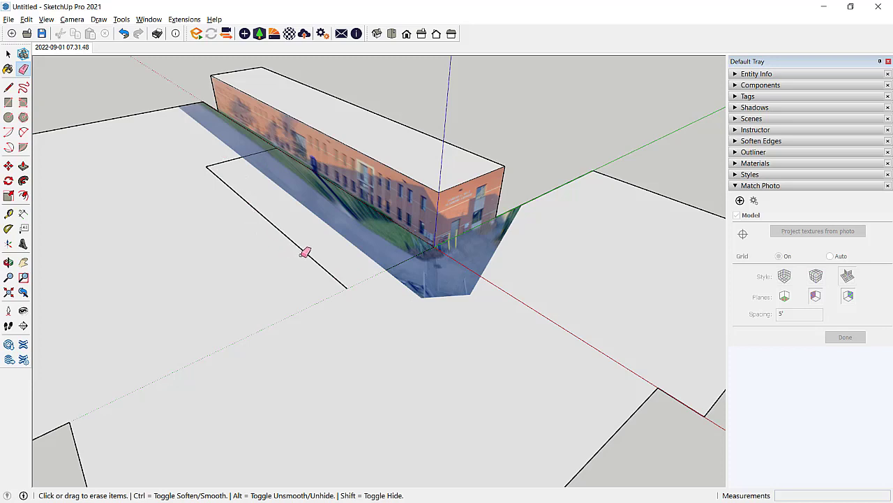
- Draw the walkway outline edges from the site corner, including a 78' 10" edge
key("l")
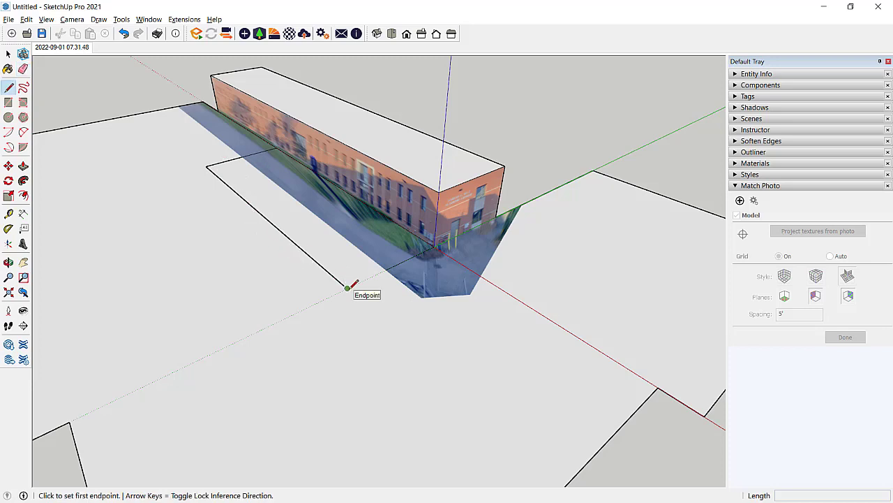
left_click(347, 288)
left_click(369, 331)
left_click(325, 355)
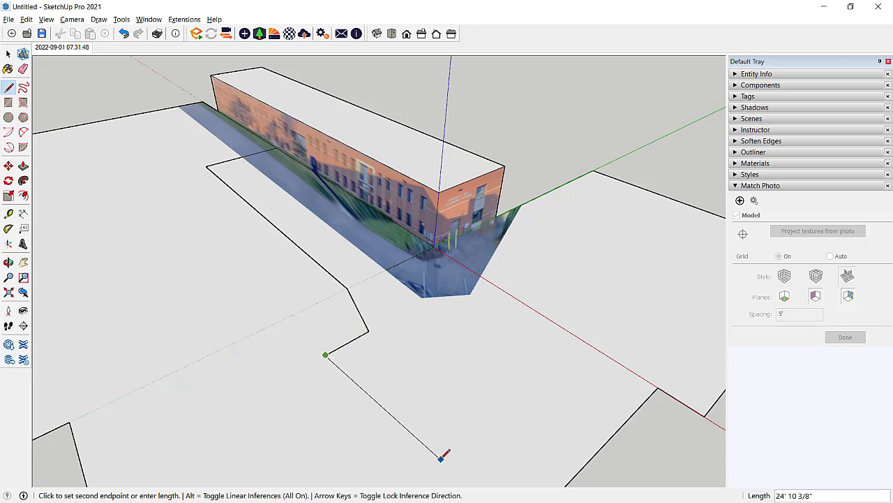
left_click(434, 448)
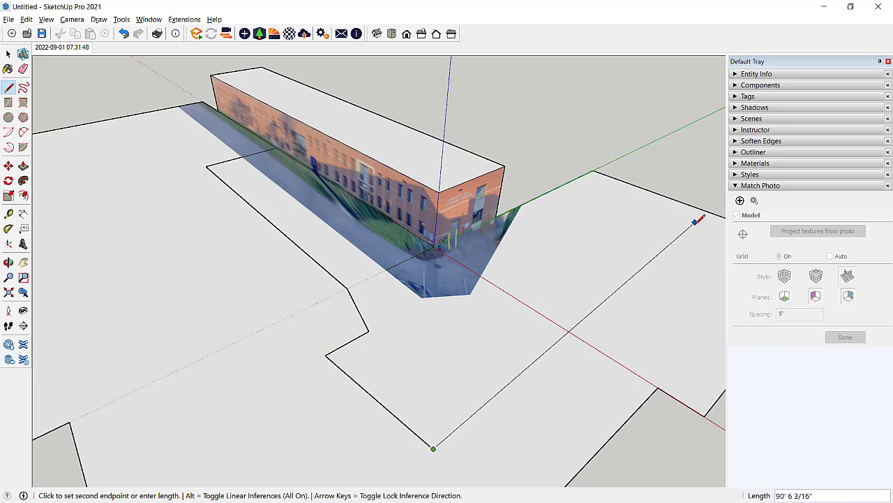
type("78'10")
key("Return")
- Close the walkway outline into a new ground face
middle_click_drag(701, 229, 630, 223)
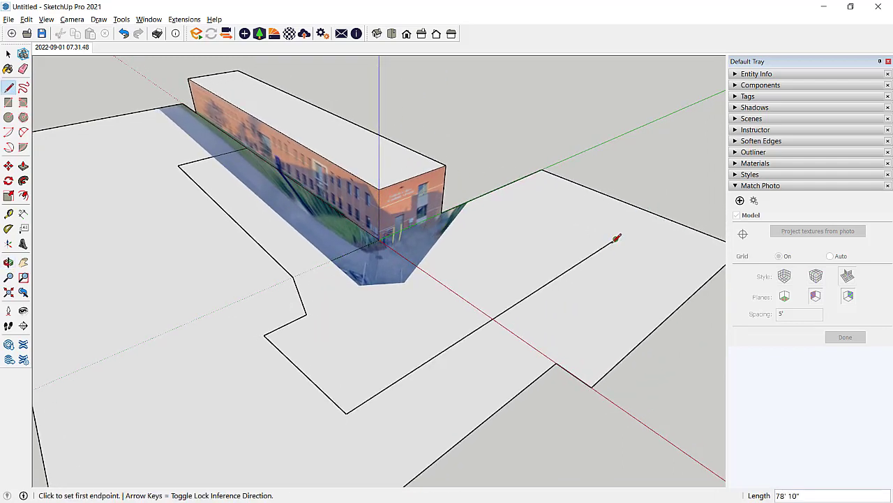
left_click(618, 237)
left_click(655, 214)
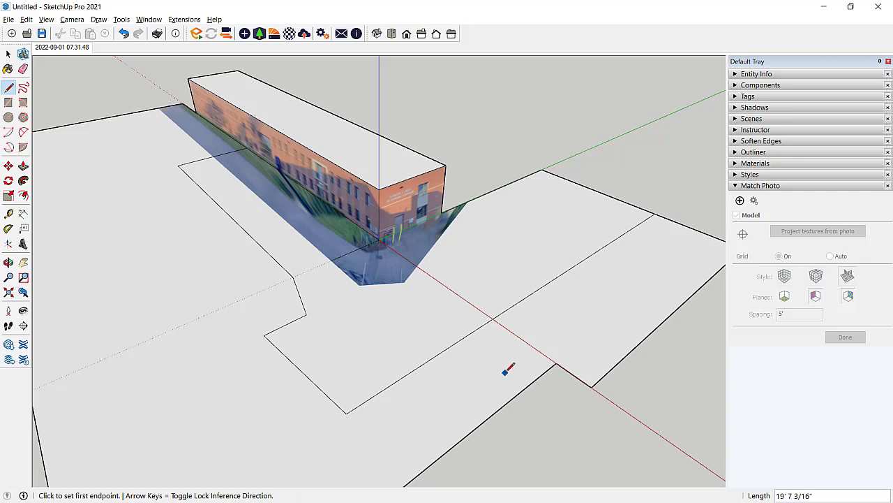
key("e")
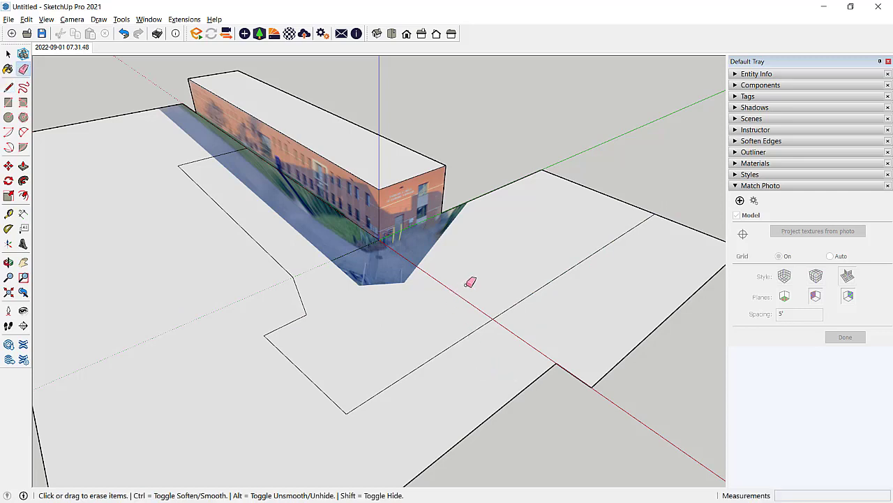
scroll(488, 377, "down", 1)
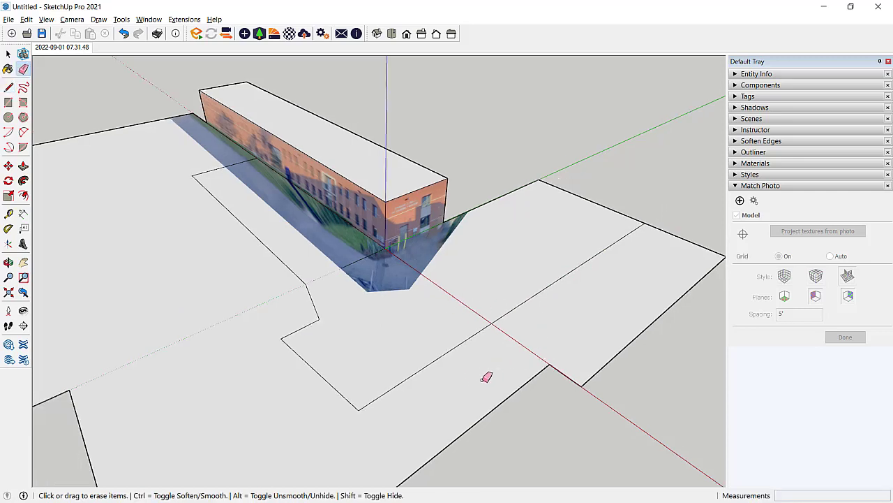
- Move the walkway's lower edge by its endpoint to a new position
key("space")
left_click(506, 401)
key("m")
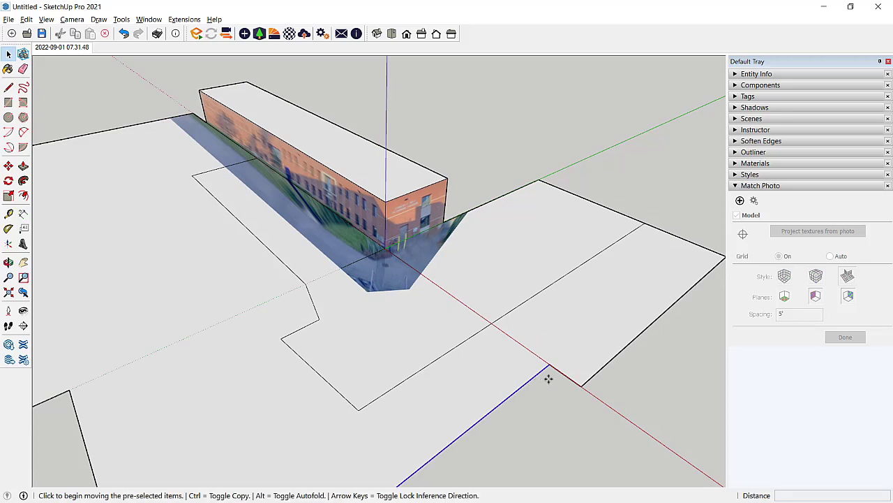
left_click(549, 365)
left_click(581, 383)
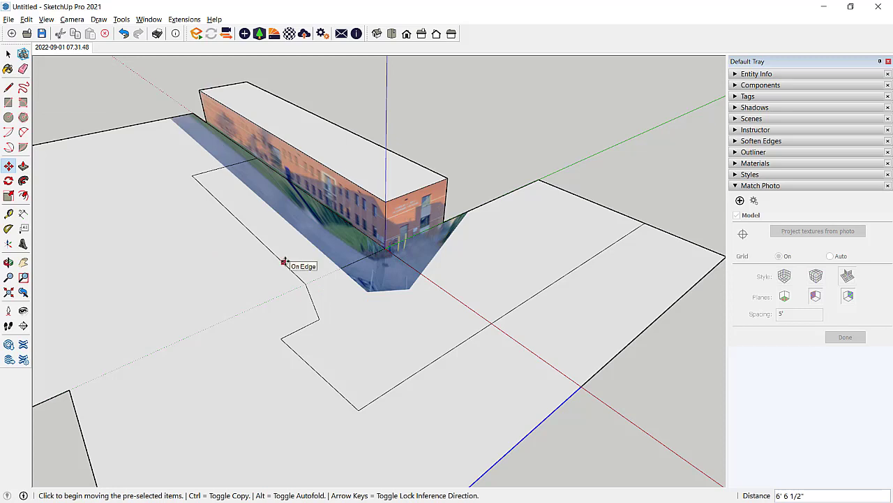
key("b")
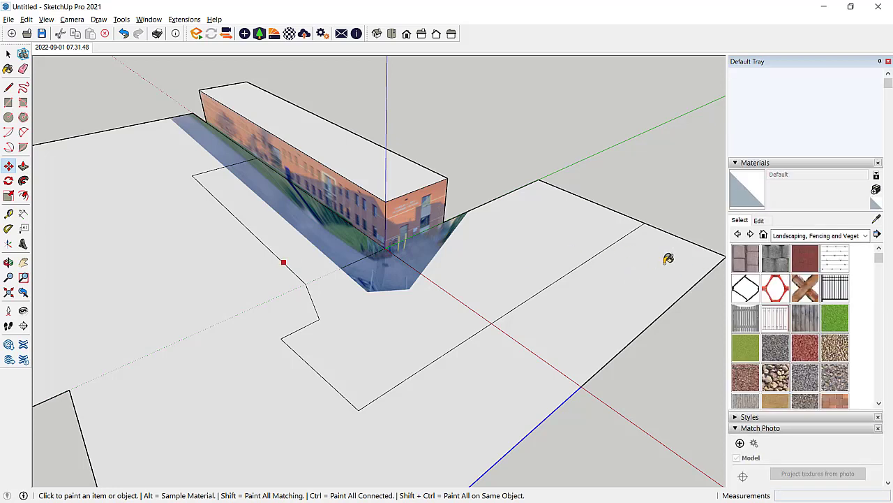
- Paint the outer ground Grass Dark Green and the building's roof a dark grey gravel
left_click(837, 320)
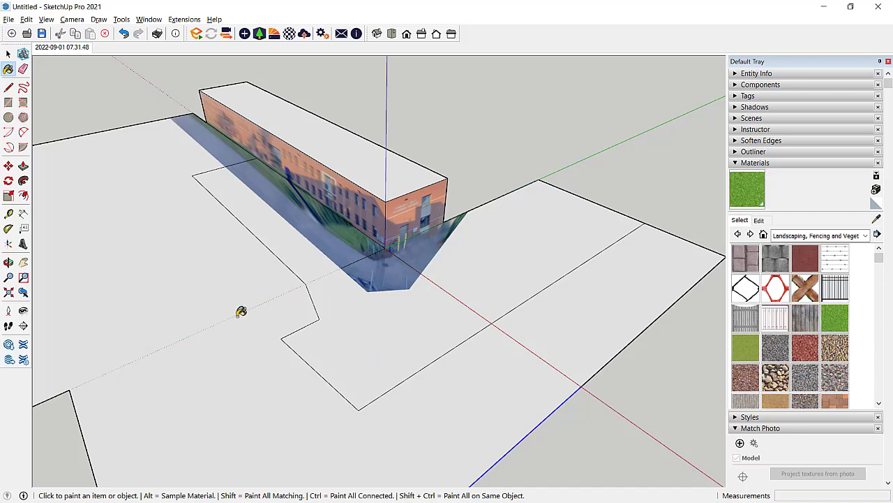
left_click(237, 310)
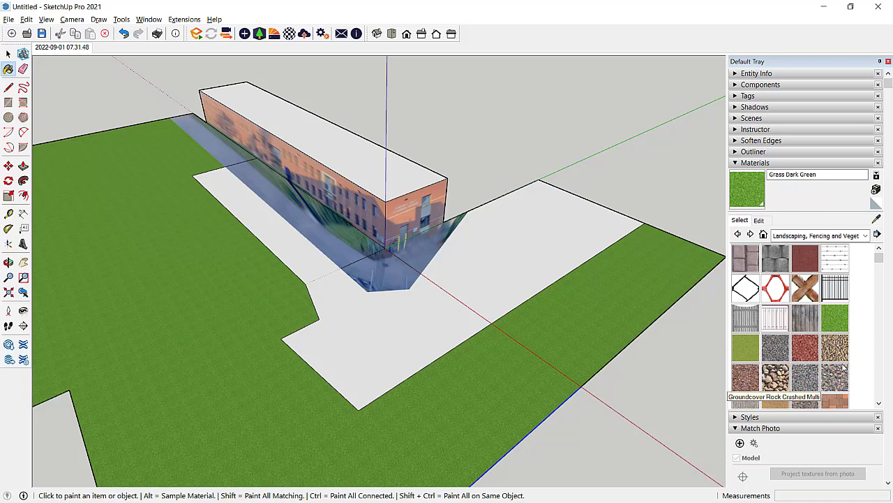
left_click(806, 381)
left_click(775, 347)
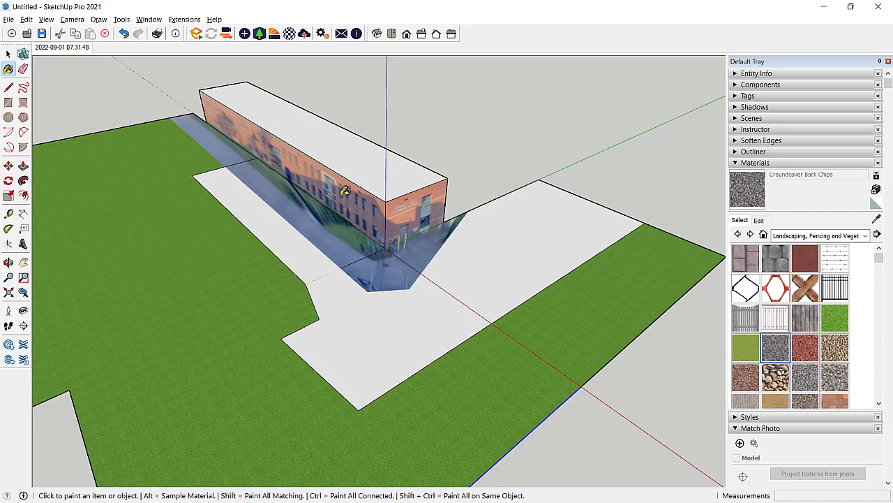
left_click(363, 159)
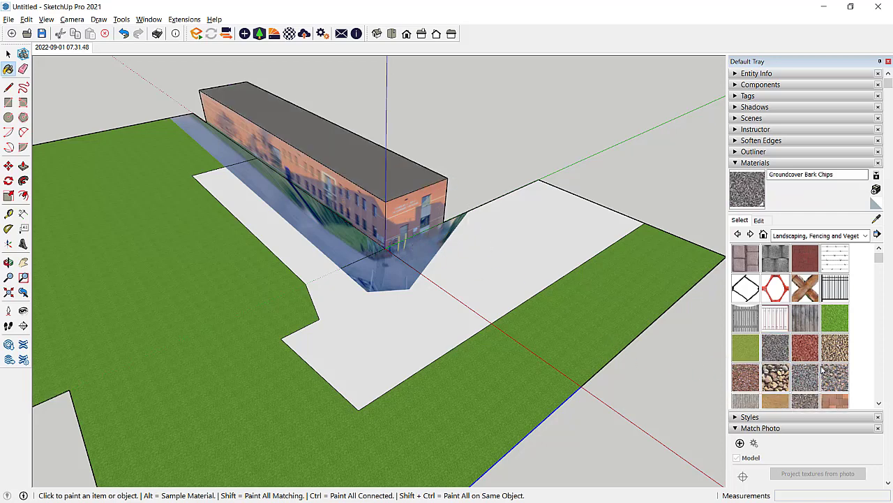
- Paint the walkway strip with a paving swatch from the Materials tray
left_click(773, 260)
scroll(823, 321, "down", 2)
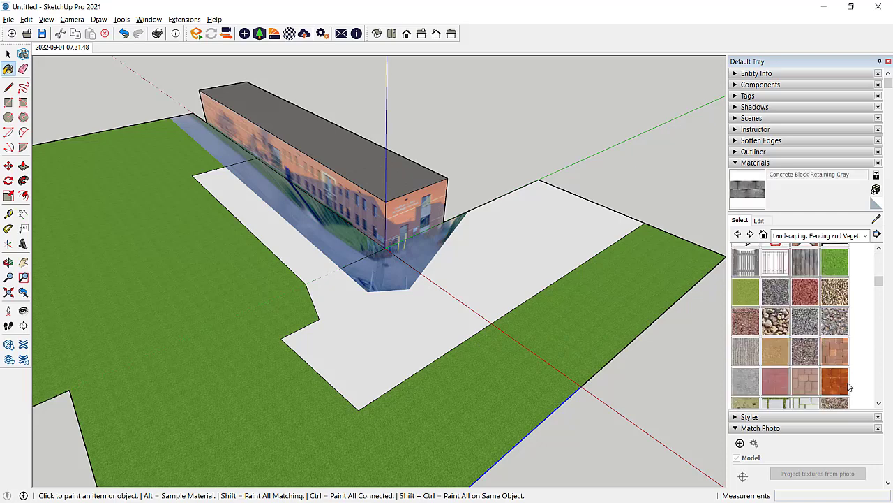
left_click(841, 357)
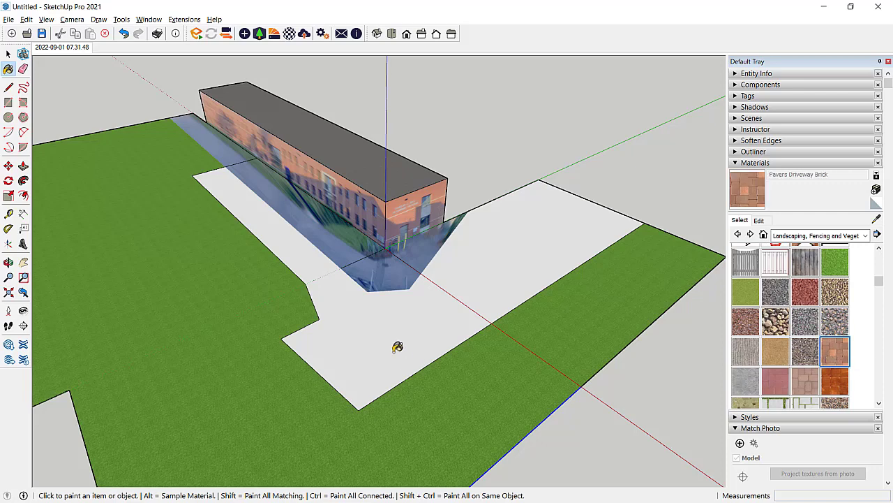
left_click(393, 365)
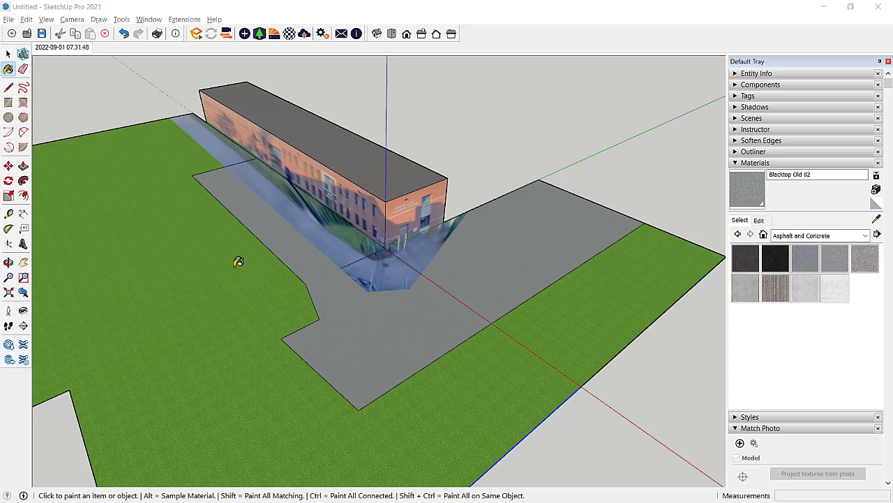
- Undo the stray blacktop fill on the lawn, then paint the four strips beside the building Grass Dark Green
left_click(253, 263)
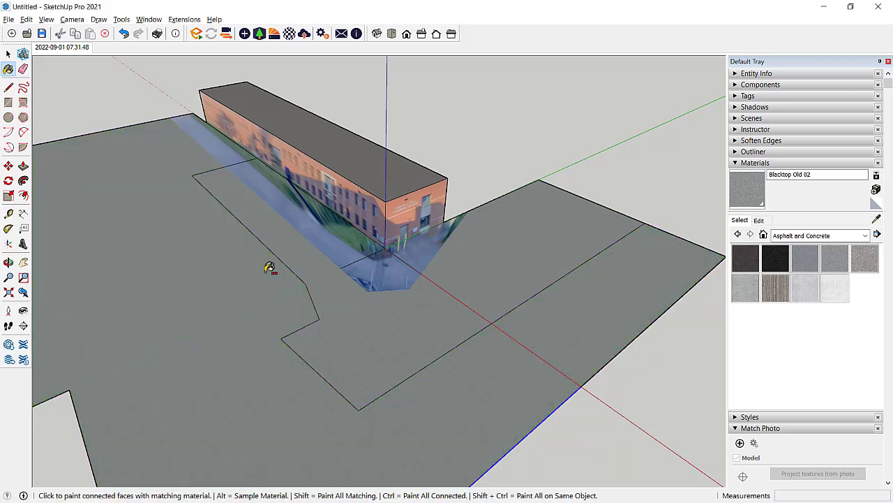
key("ctrl+z")
left_click(265, 277, "alt")
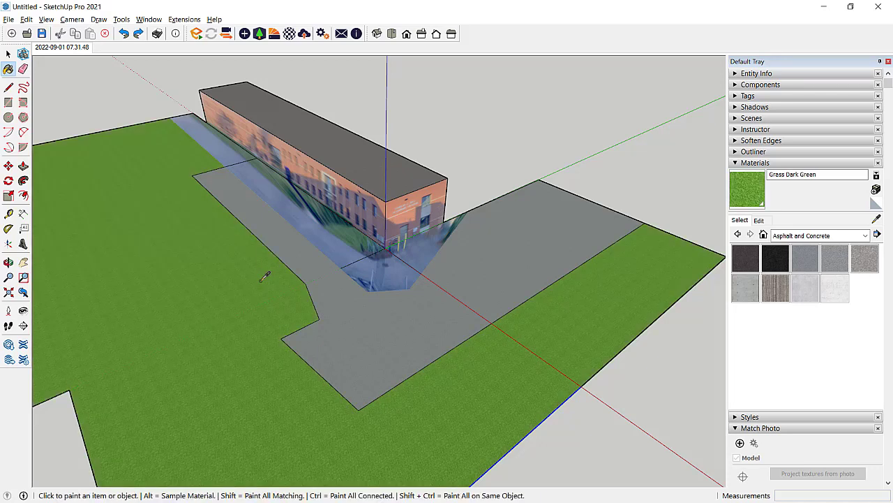
left_click(346, 245)
left_click(377, 264)
left_click(414, 251)
left_click(221, 149)
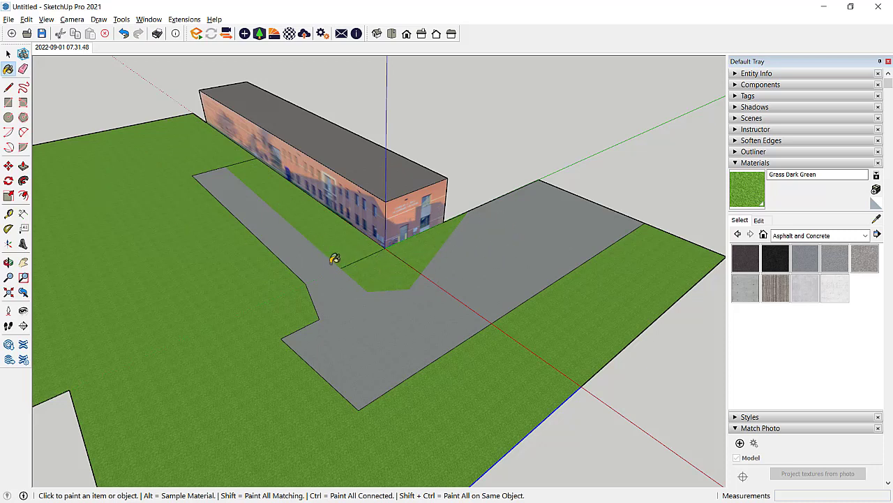
scroll(363, 259, "up", 3)
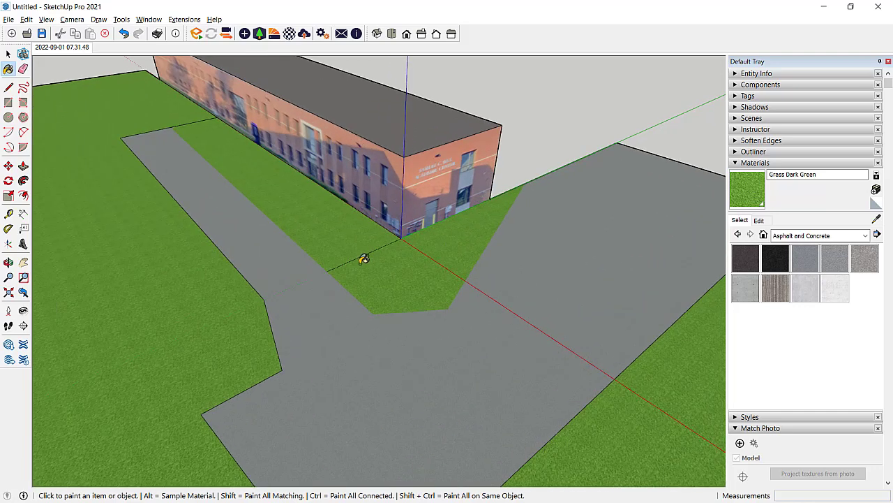
- Erase the stray edges near the building corner and walkway end, and hide the walkway's left edge
key("e")
left_click(365, 254)
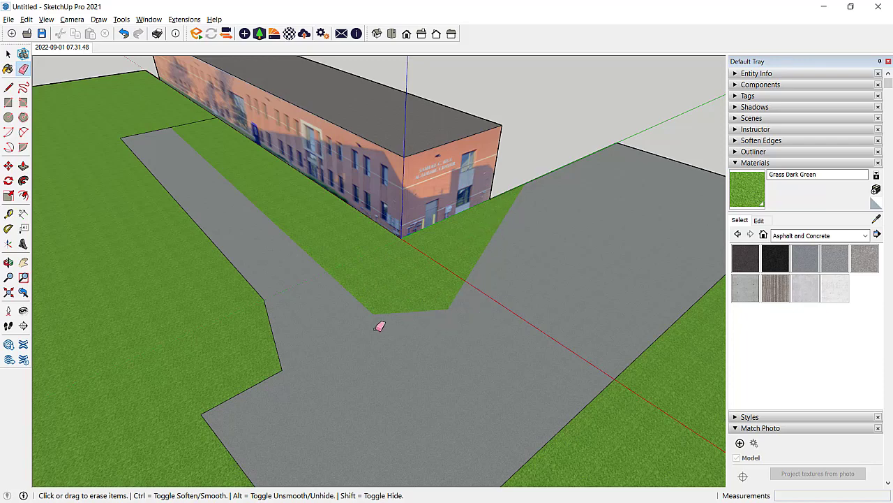
mouse_move(331, 325)
middle_mouse_down()
mouse_move(357, 329)
mouse_move(389, 351)
mouse_move(290, 349)
mouse_move(295, 341)
mouse_move(335, 361)
mouse_move(343, 347)
middle_mouse_up()
mouse_move(307, 339)
left_mouse_down("shift")
mouse_move(279, 333)
mouse_move(136, 96)
left_mouse_up("shift")
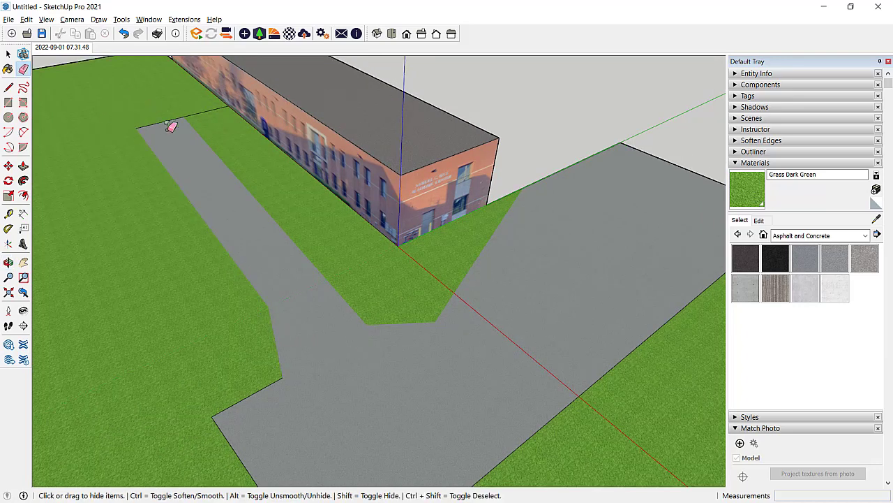
mouse_move(510, 398)
middle_mouse_down()
mouse_move(476, 312)
mouse_move(482, 325)
middle_mouse_up()
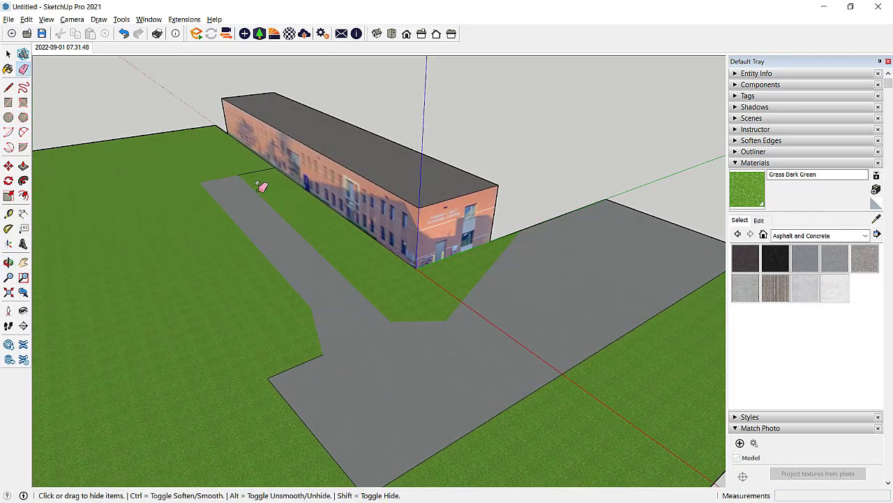
left_click(249, 169, "shift")
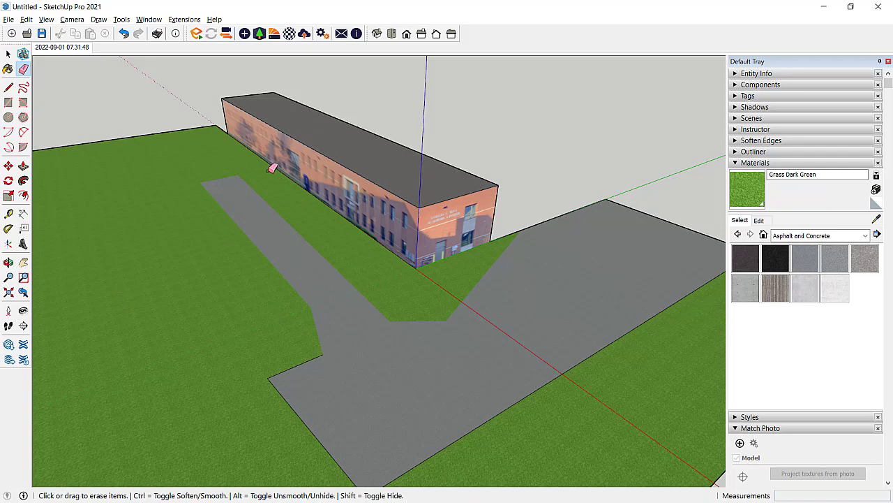
- Orbit and zoom to a low view close to the building
mouse_move(381, 241)
middle_mouse_down()
mouse_move(390, 140)
mouse_move(393, 166)
middle_mouse_up()
scroll(425, 198, "up", 2)
scroll(425, 198, "down", 2)
mouse_move(425, 198)
middle_mouse_down()
mouse_move(411, 239)
mouse_move(405, 205)
mouse_move(412, 207)
mouse_move(365, 201)
mouse_move(392, 216)
middle_mouse_up()
scroll(412, 238, "up", 2)
scroll(394, 222, "up", 2)
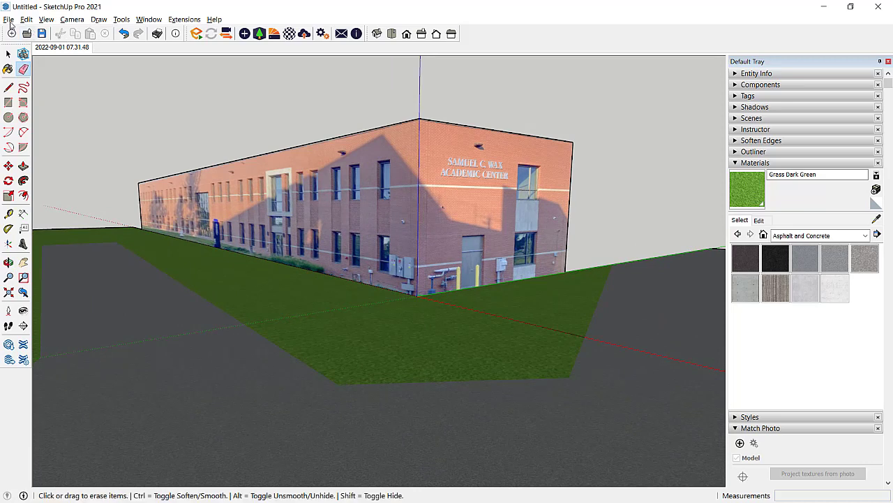
- Look through the Camera and View menus for projection and standard view settings
left_click(72, 20)
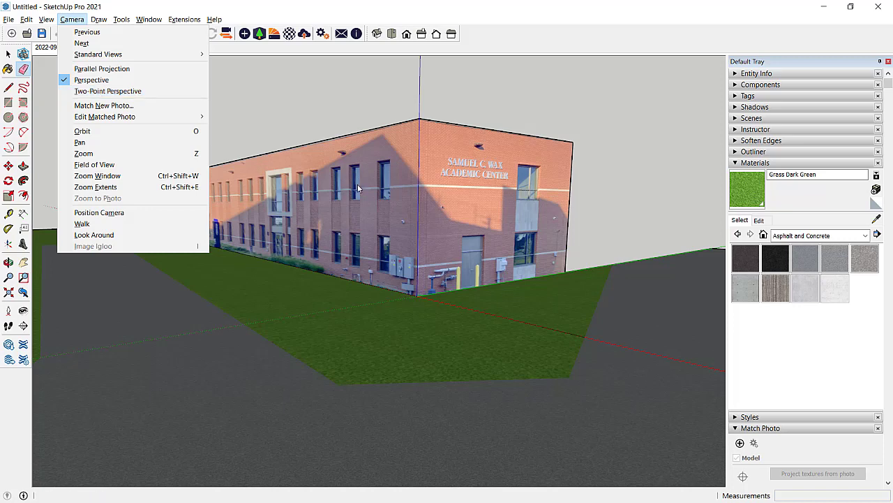
left_click(308, 175)
scroll(419, 209, "up", 3)
mouse_move(419, 210)
middle_mouse_down()
mouse_move(417, 217)
mouse_move(418, 210)
middle_mouse_up()
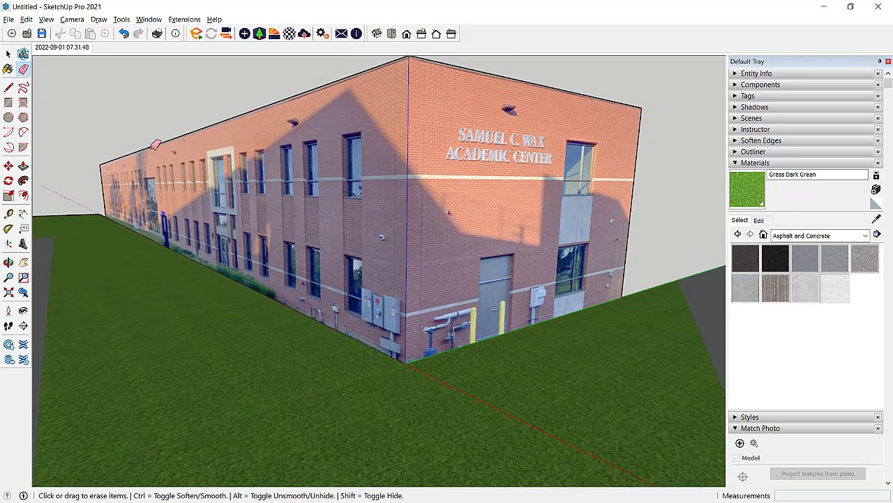
left_click(53, 20)
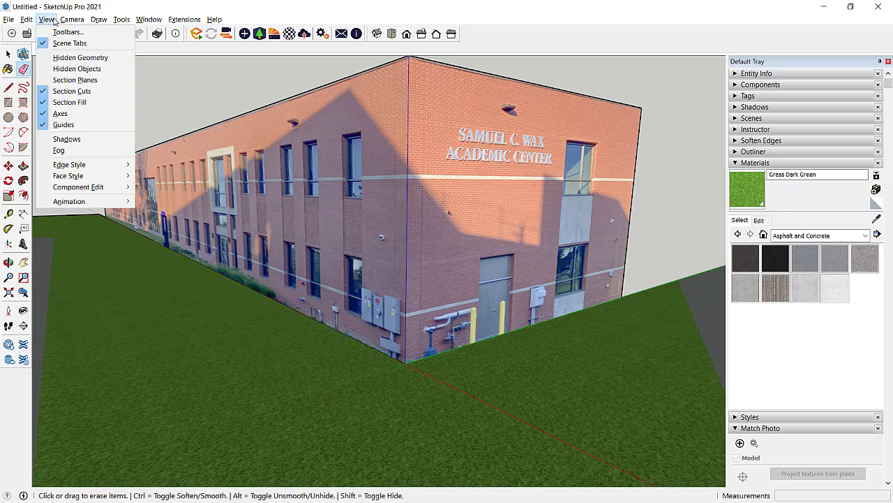
mouse_move(71, 20)
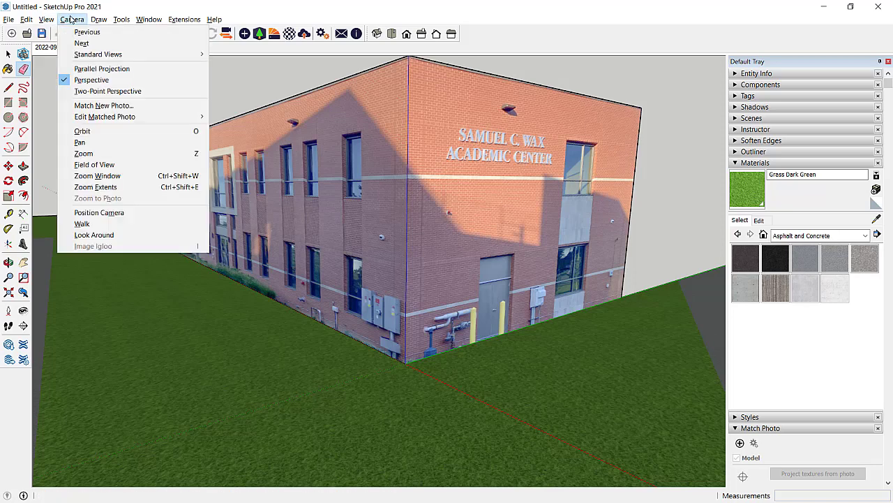
- Switch to Two-Point Perspective, then pan and orbit to frame the building's corner lower
left_click(99, 92)
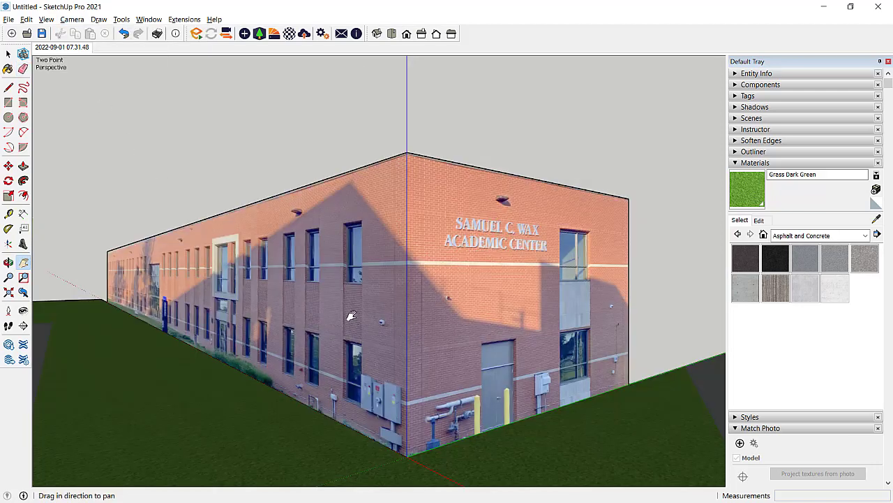
left_click_drag(351, 315, 367, 249)
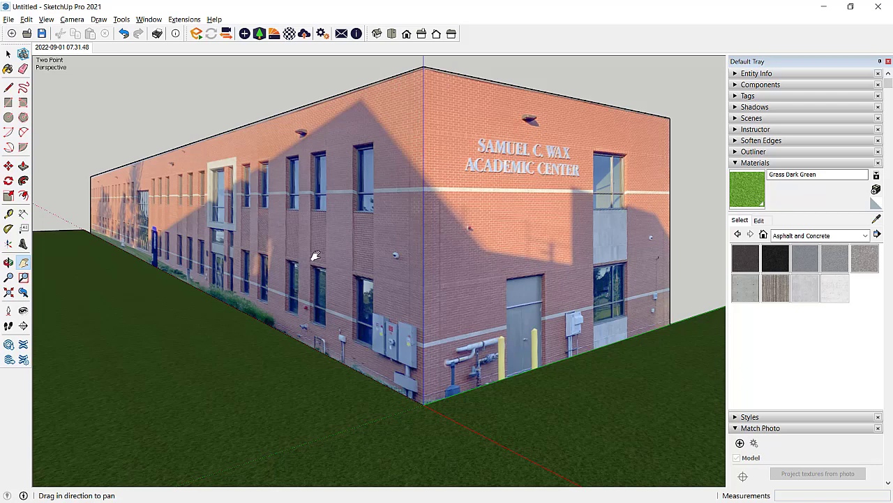
middle_click_drag(276, 274, 321, 281)
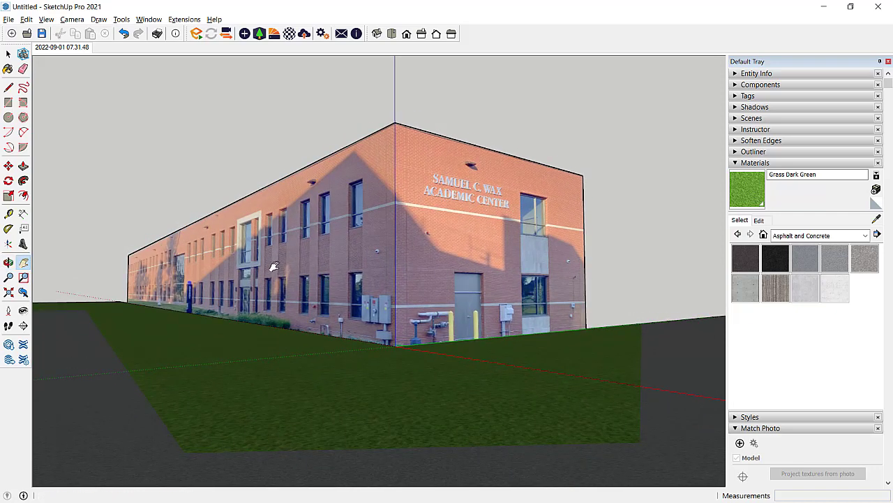
- Place the camera at eye level on the lawn and turn it to face the building corner
left_click(8, 311)
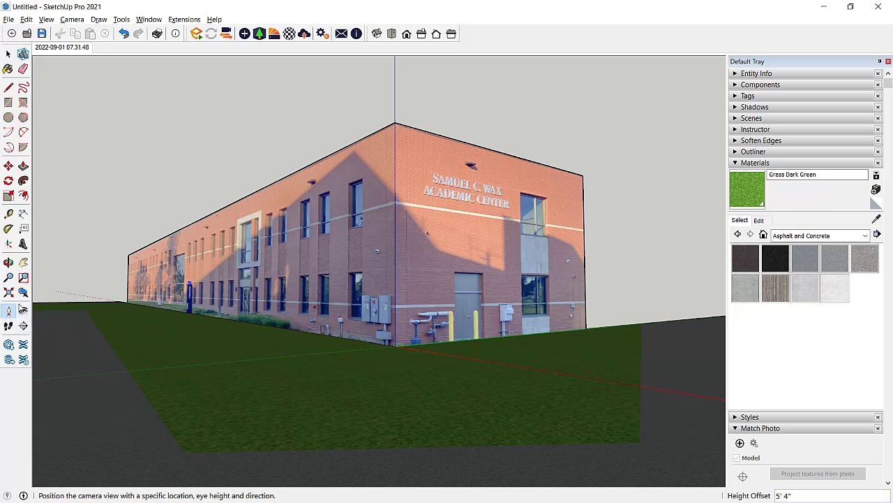
left_click(23, 311)
left_click_drag(233, 318, 214, 317)
middle_click_drag(215, 318, 377, 348)
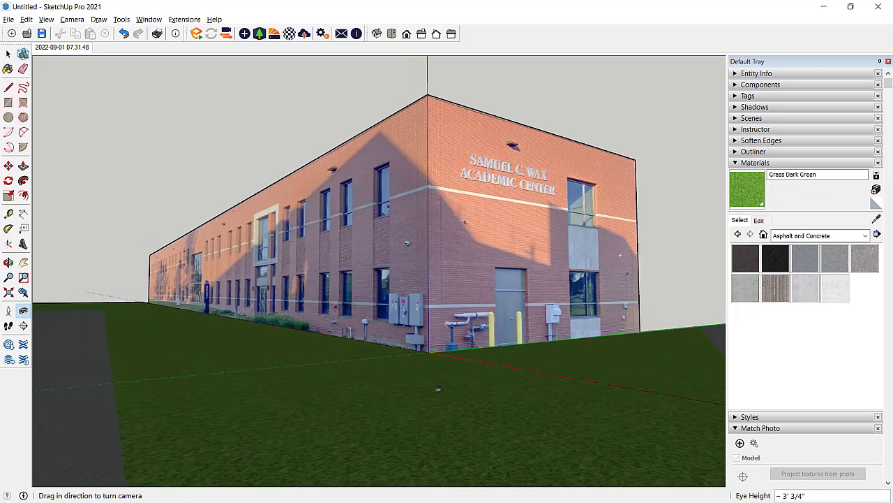
scroll(448, 392, "down", 1)
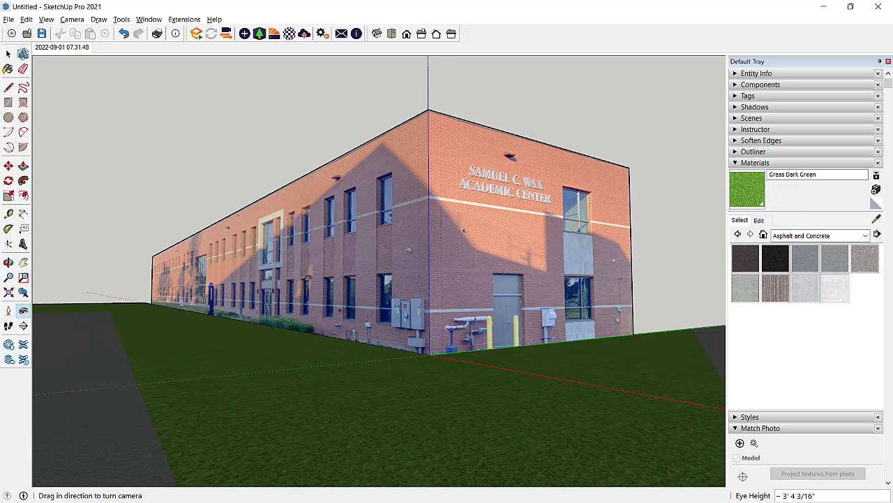
- Reframe the building slightly and add the view as Scene 2 beside the Match Photo scene
left_click_drag(391, 300, 406, 302)
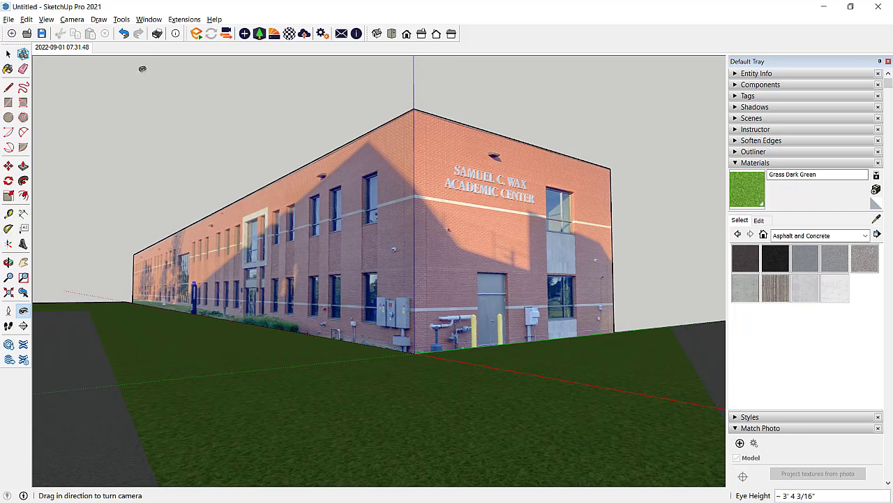
right_click(53, 47)
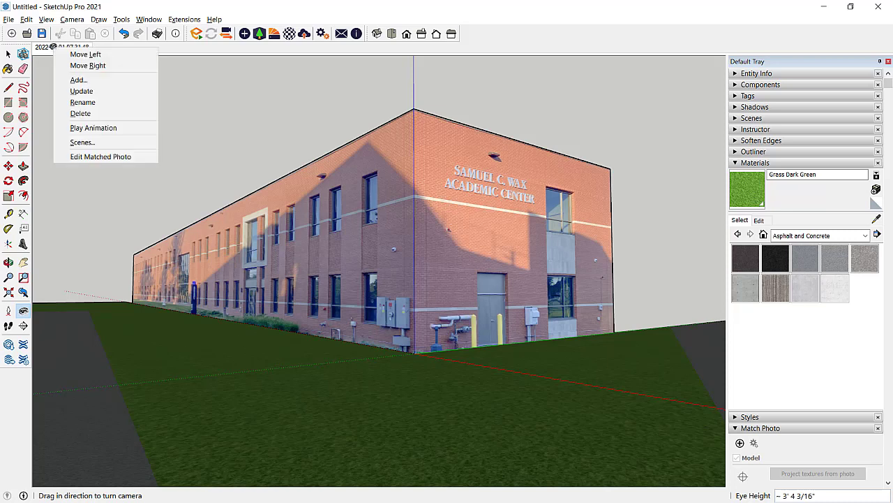
left_click(74, 79)
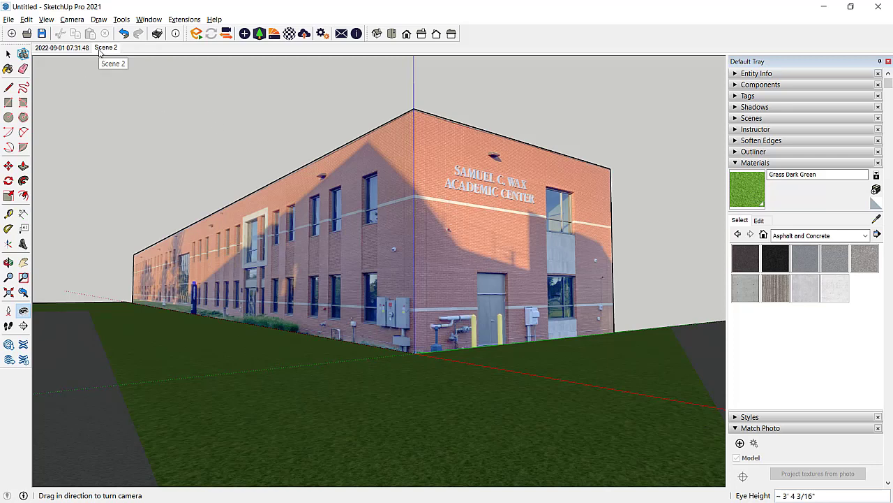
left_click(66, 51)
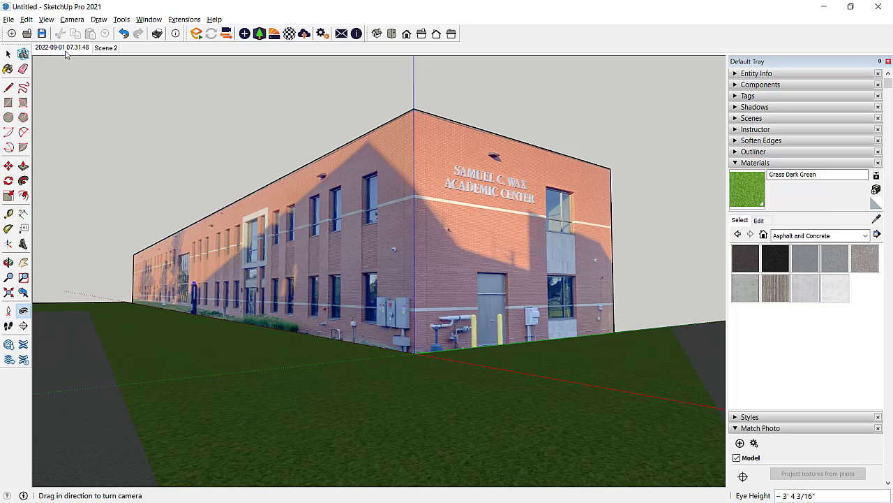
left_click(105, 48)
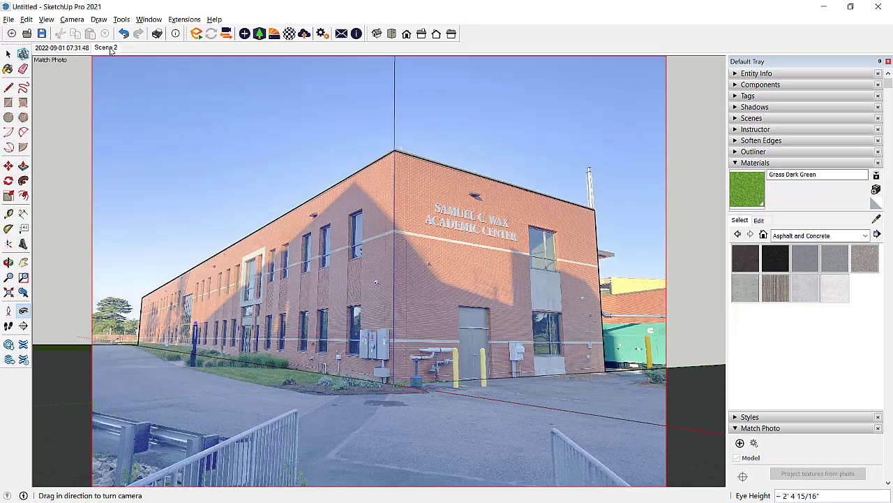
left_click(106, 48)
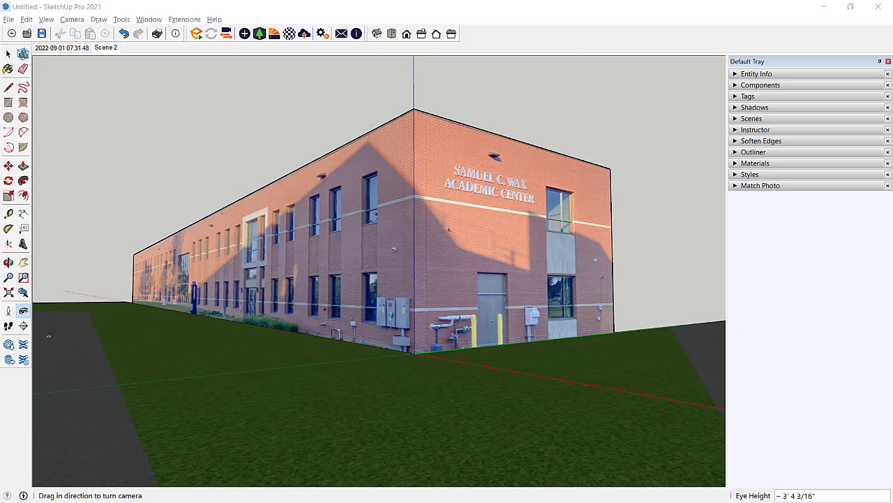
- Set the field of view to 45 degrees, zoom out, and update Scene 2
left_click(9, 278)
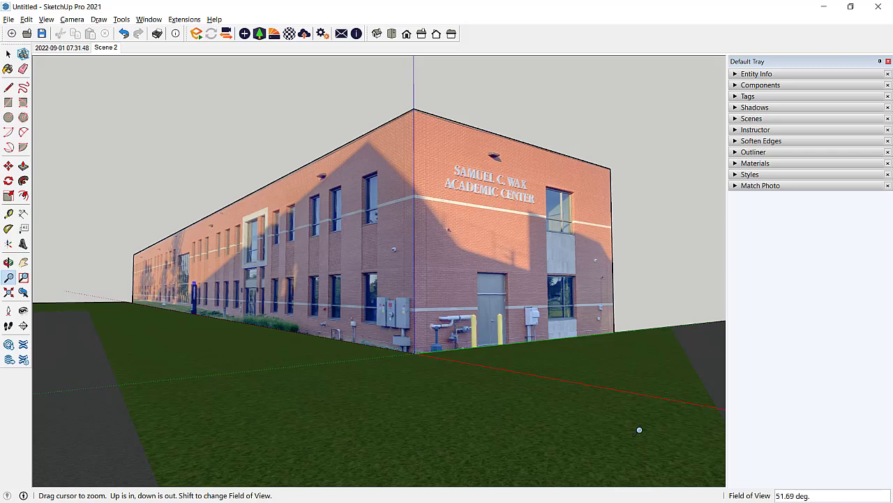
type("45")
key("Return")
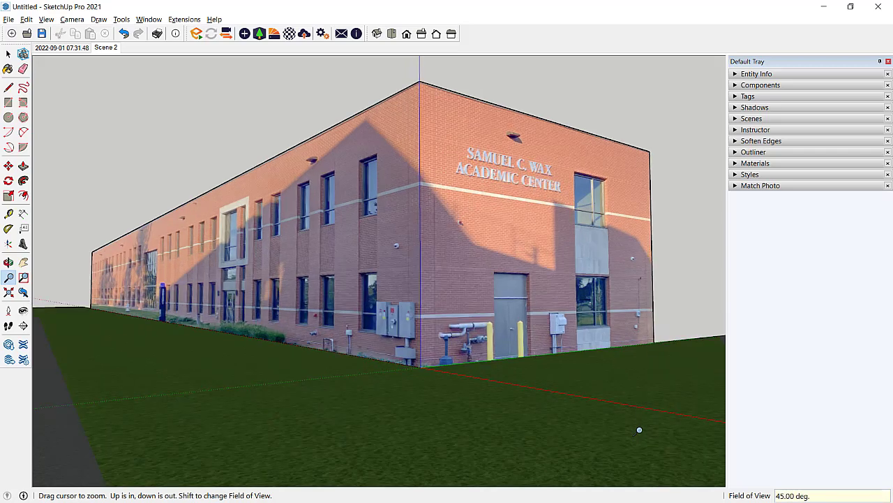
scroll(405, 338, "down", 1)
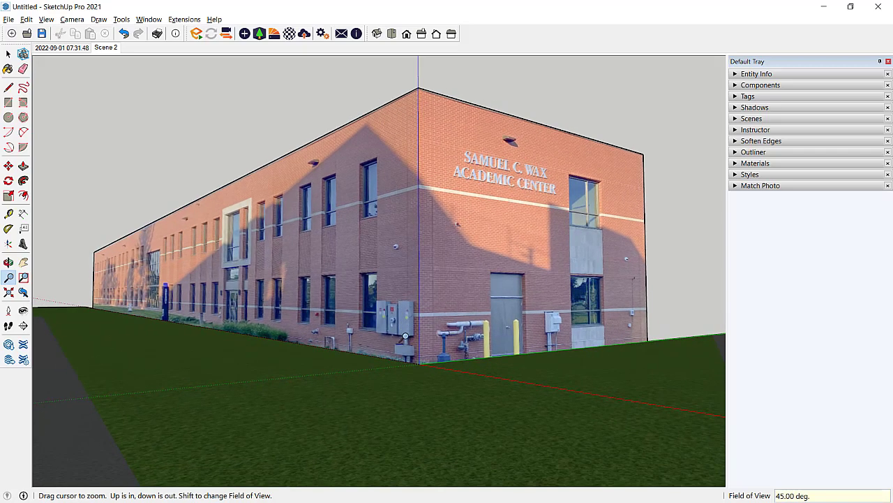
left_click_drag(405, 338, 405, 374)
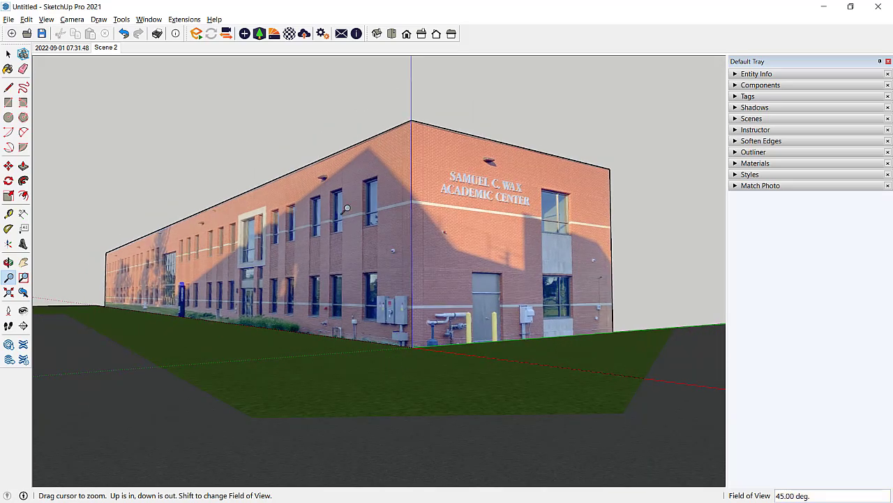
right_click(105, 50)
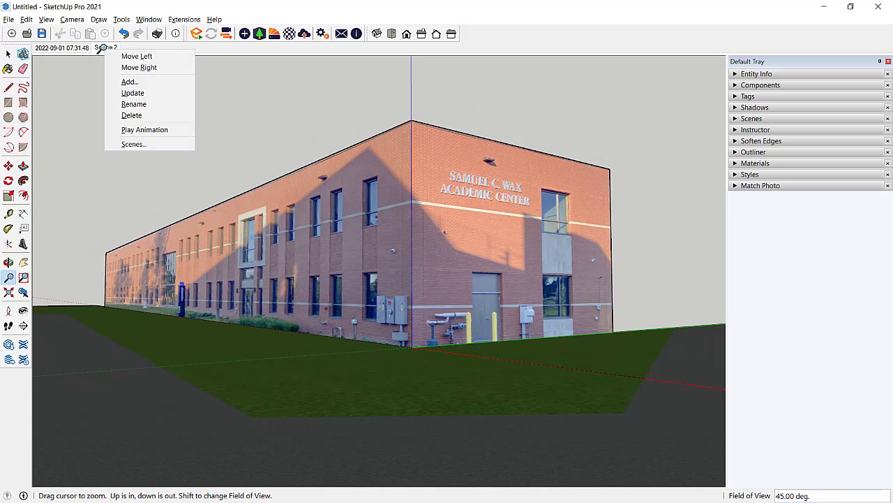
left_click(133, 93)
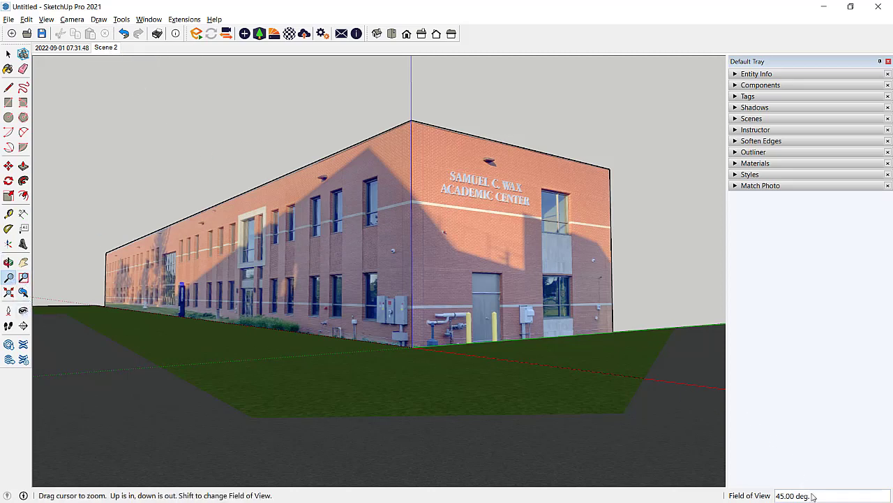
- Change the field of view to 65 degrees and zoom back in on the building
type("65")
key("Return")
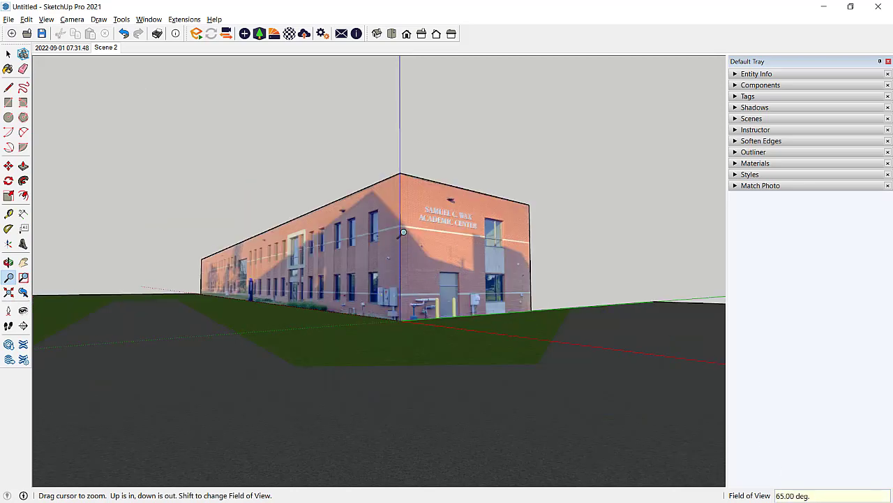
left_click_drag(402, 229, 447, 108)
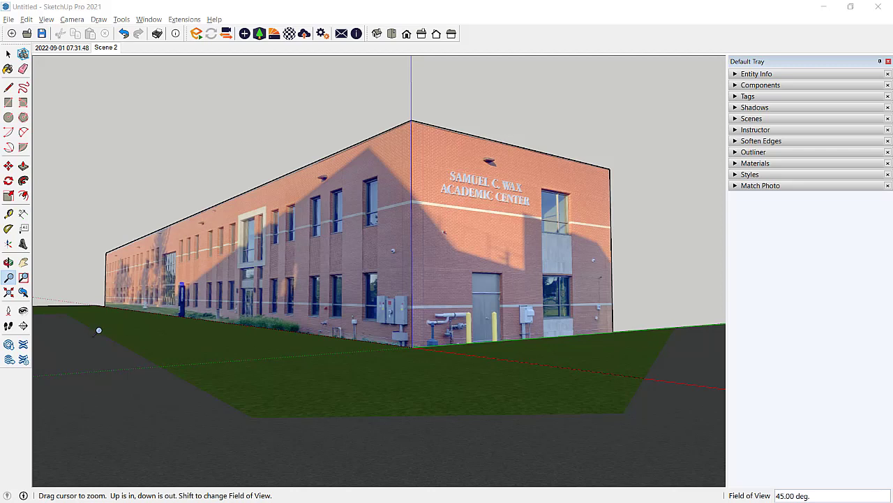
- Search 3D Warehouse models for 'can of beans' and load the yellow can into the model
left_click(13, 346)
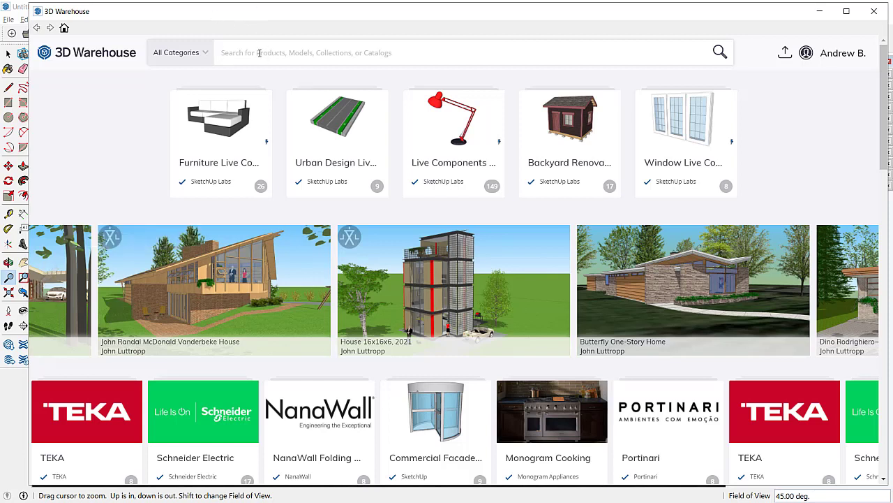
left_click(260, 53)
type("car")
type(" of beans")
left_click(283, 70)
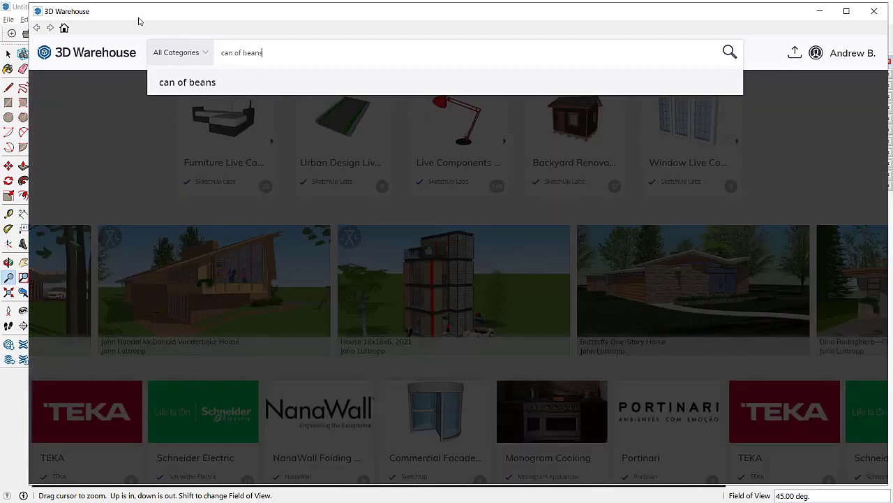
key("Return")
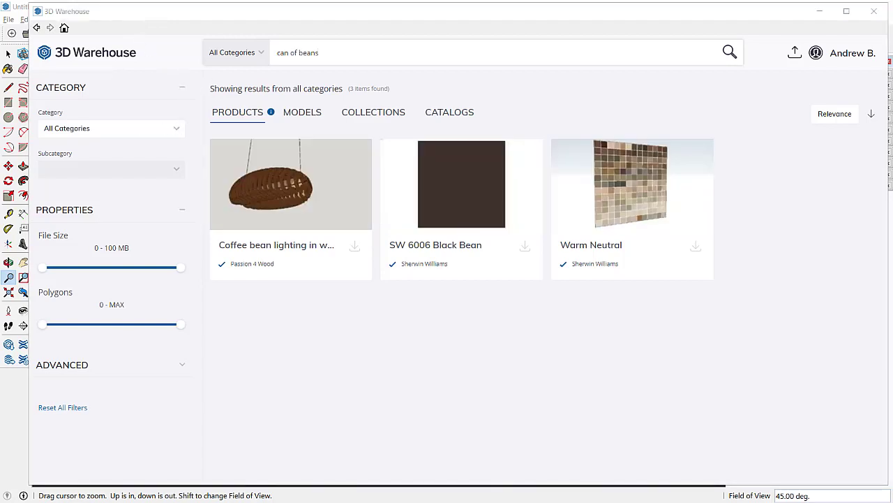
left_click(300, 116)
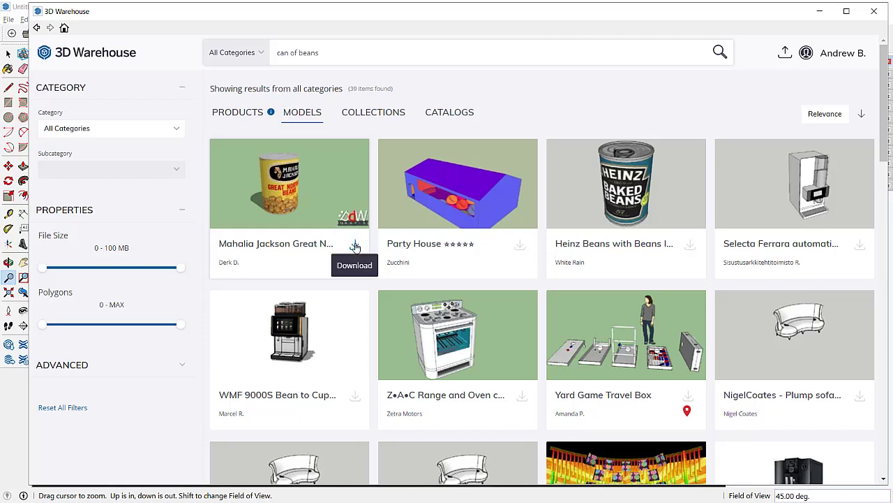
left_click(354, 246)
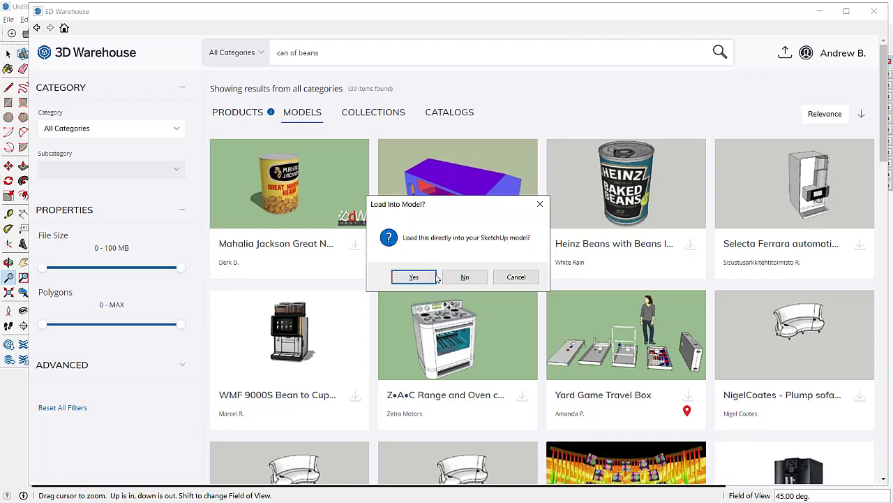
left_click(414, 277)
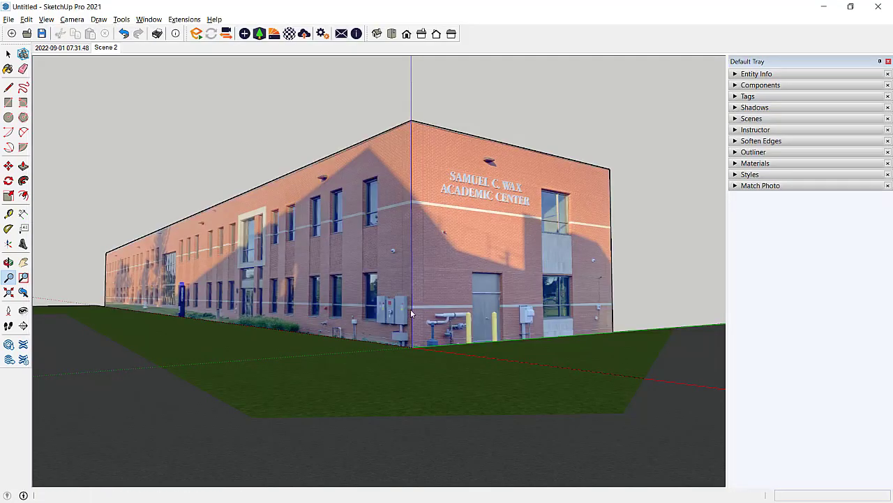
left_click(349, 370)
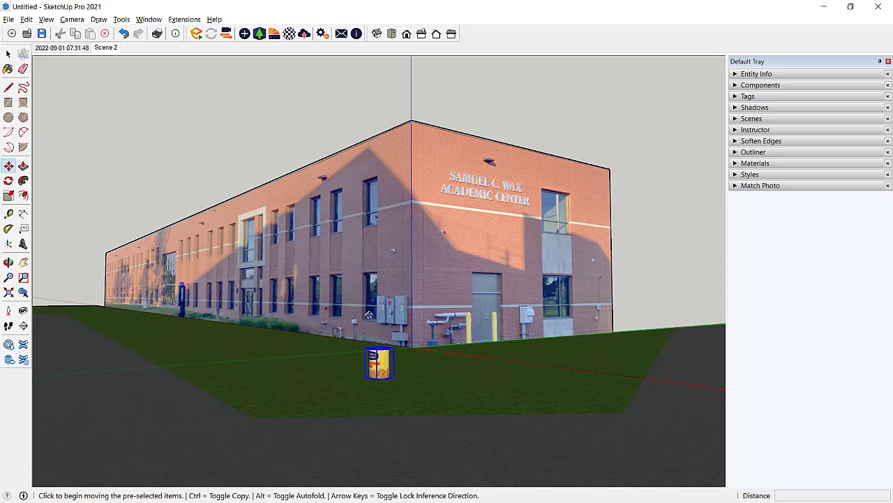
middle_click_drag(367, 319, 322, 352)
scroll(328, 347, "down", 1)
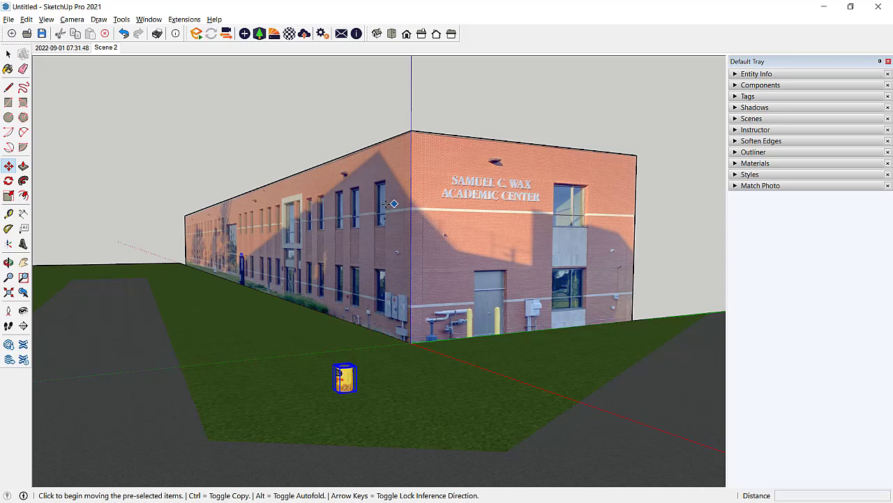
key("space")
left_click(235, 154)
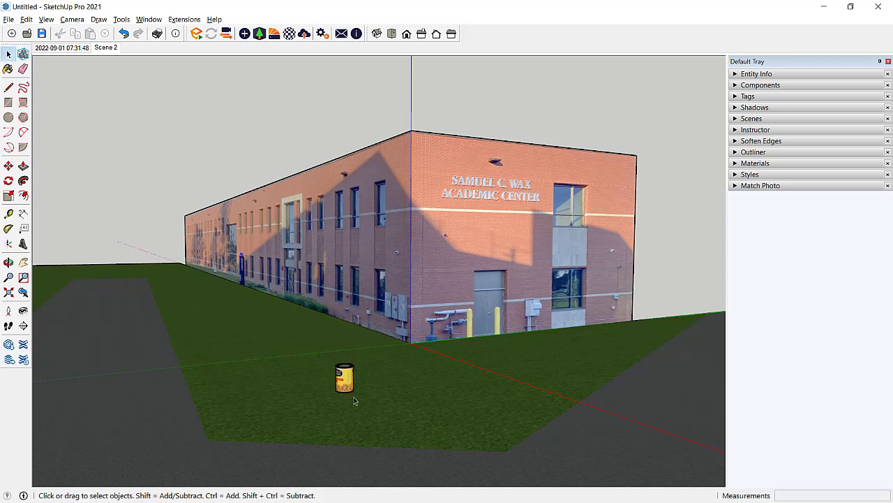
scroll(354, 396, "up", 3)
scroll(353, 392, "down", 2)
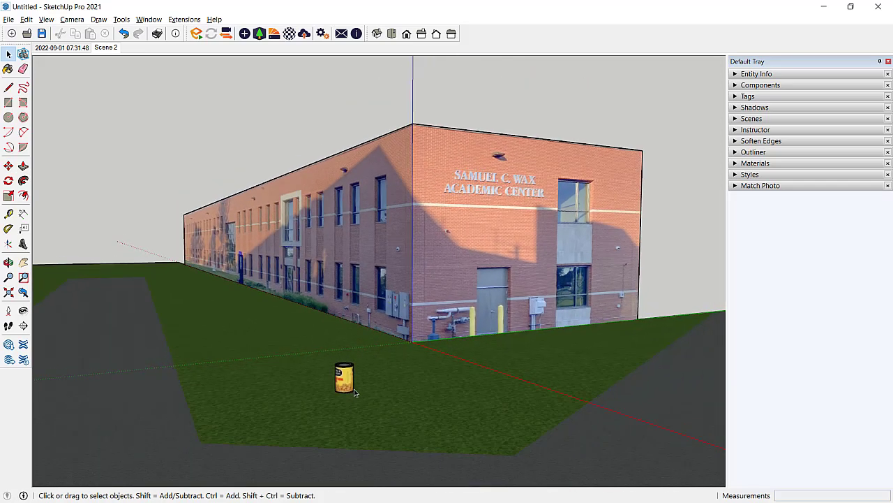
scroll(353, 392, "down", 1)
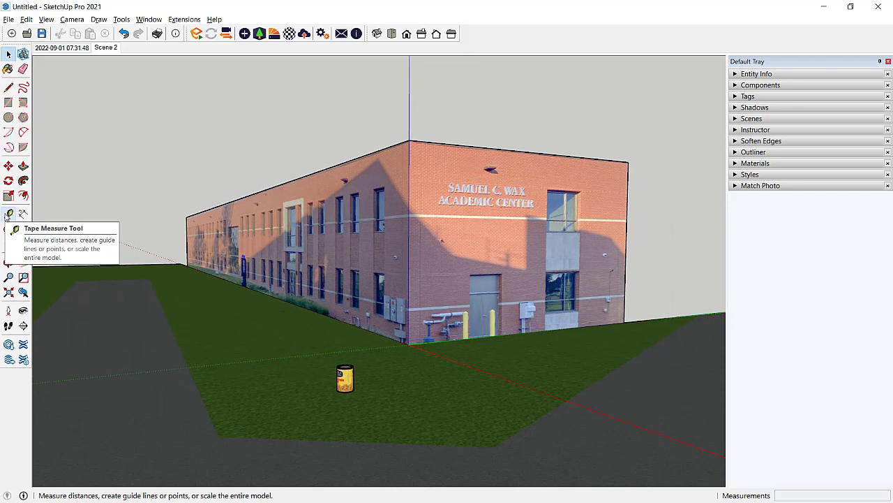
- Measure the building's corner edge and resize the whole model so it is 30' tall
left_click(8, 214)
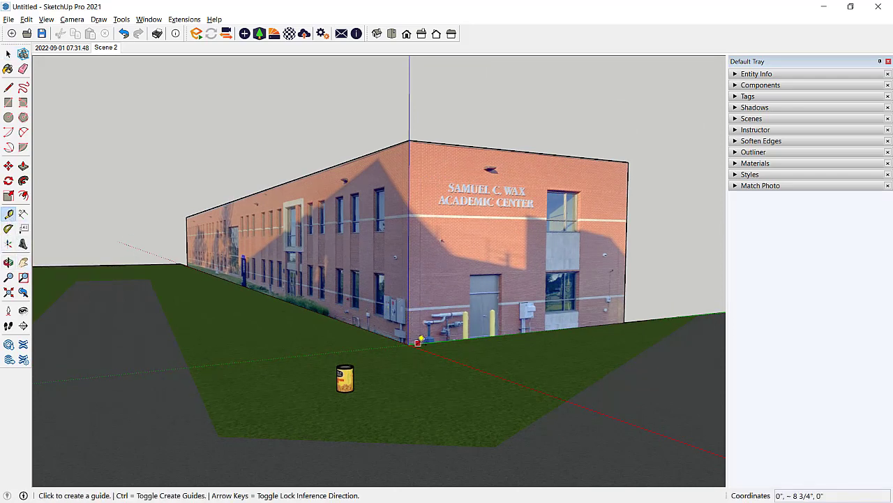
left_click(408, 344)
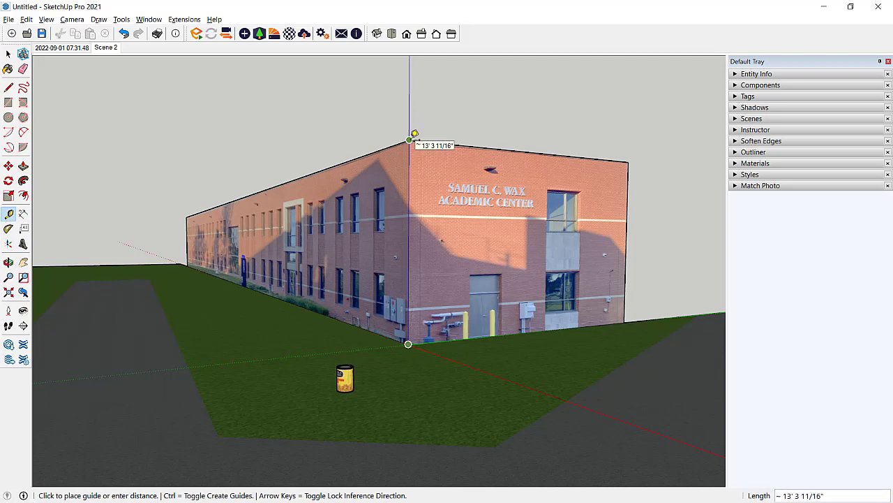
left_click(411, 139)
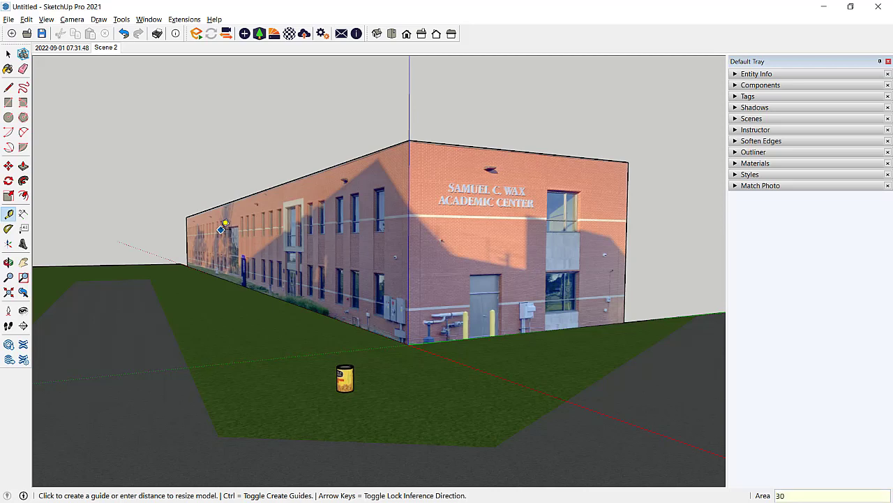
key("Return")
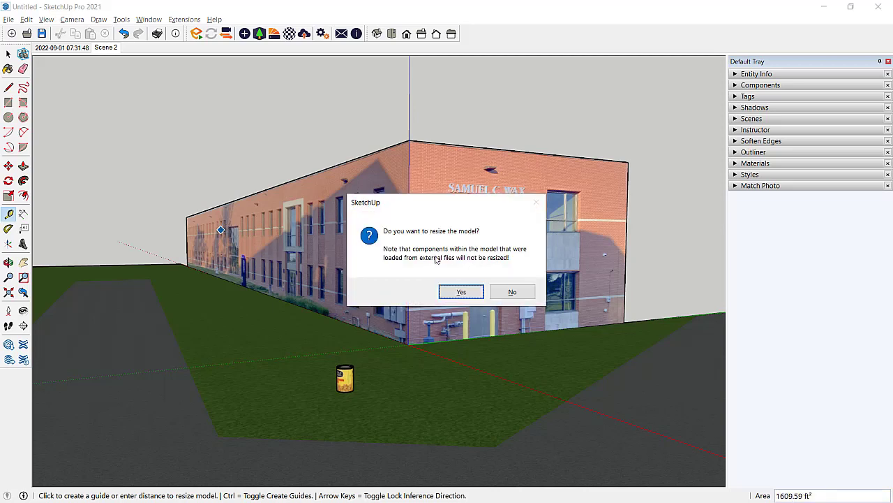
left_click(463, 292)
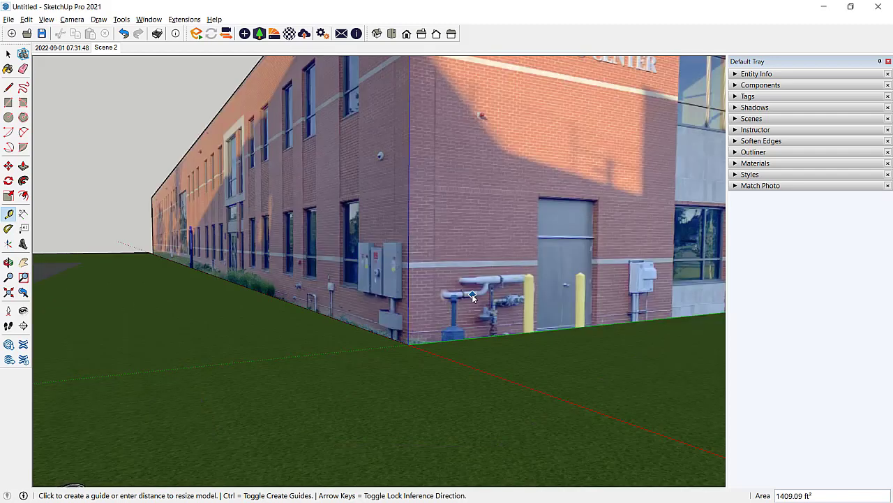
scroll(398, 342, "down", 2)
middle_click_drag(397, 342, 455, 373)
- Check the beans can's height (about 1' 11/16") and select the can component
key("t")
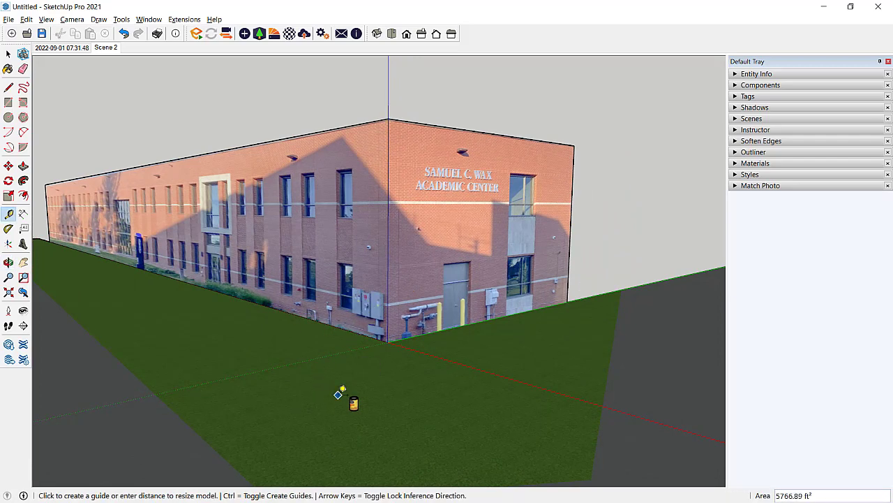
scroll(344, 405, "up", 6)
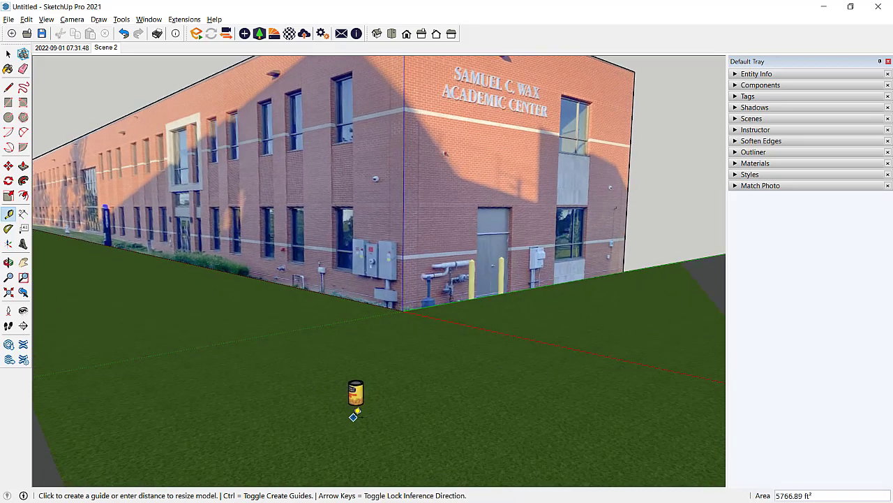
scroll(353, 416, "up", 5)
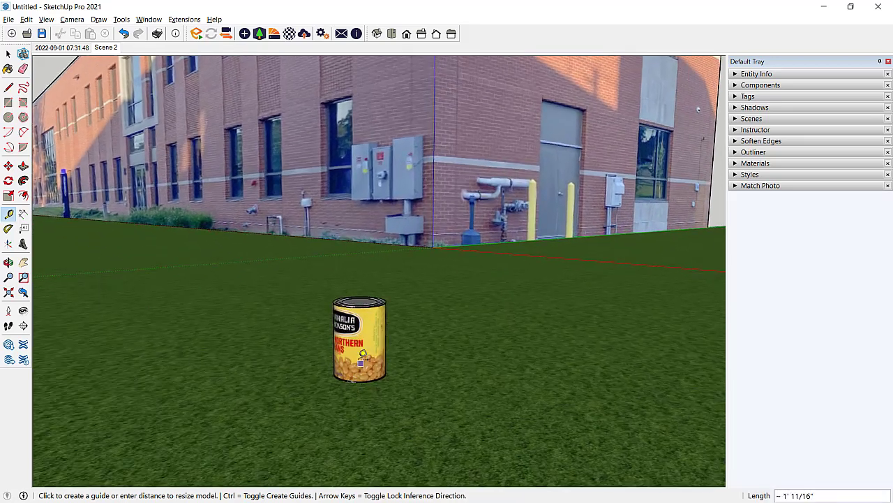
scroll(363, 353, "up", 1)
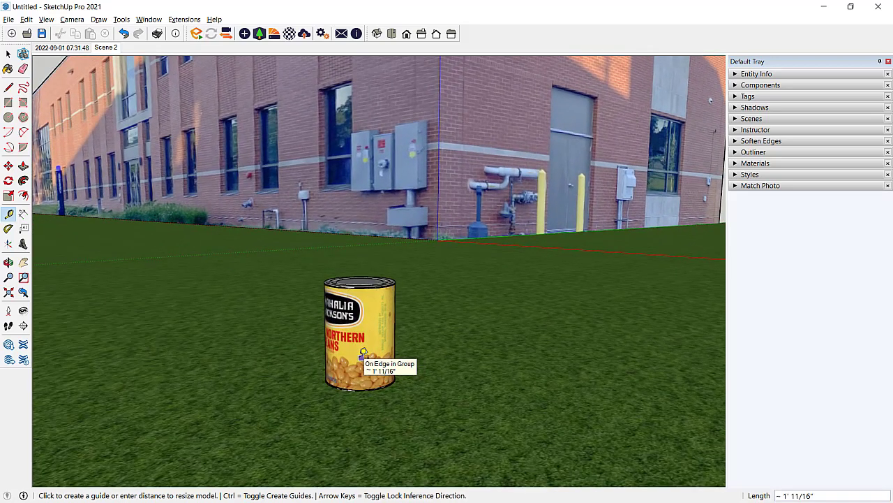
scroll(363, 351, "down", 2)
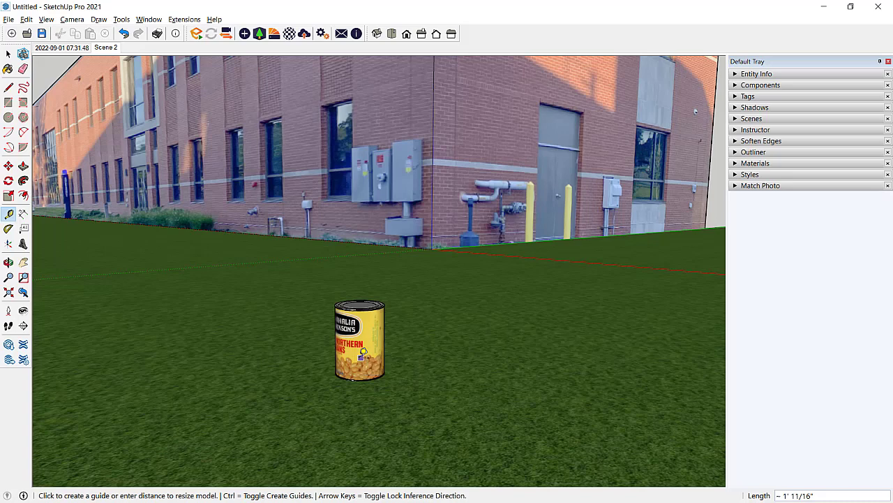
key("b")
key("space")
left_click(352, 344)
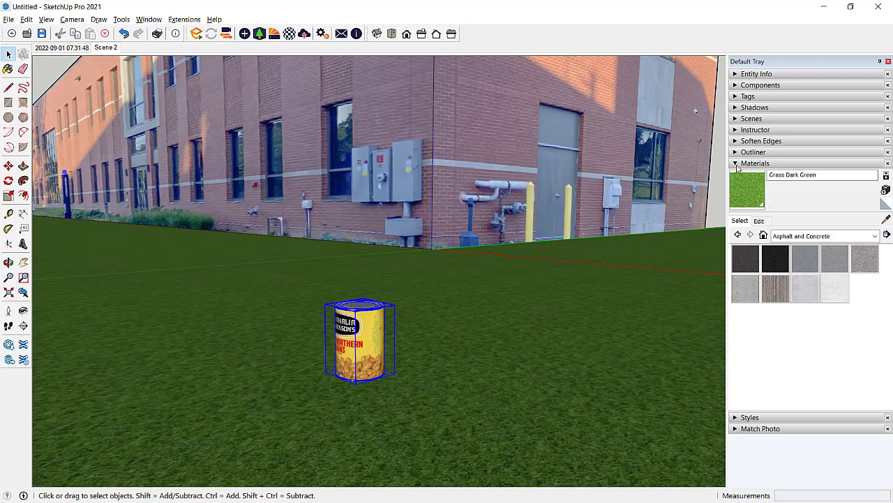
- Collapse the Materials panel and show Entity Info for the selected can
left_click(740, 95)
left_click(741, 74)
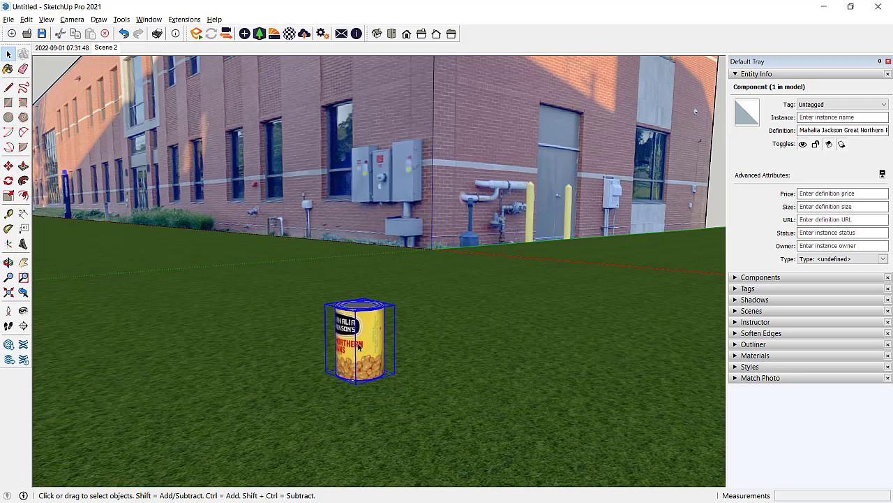
scroll(358, 347, "up", 3)
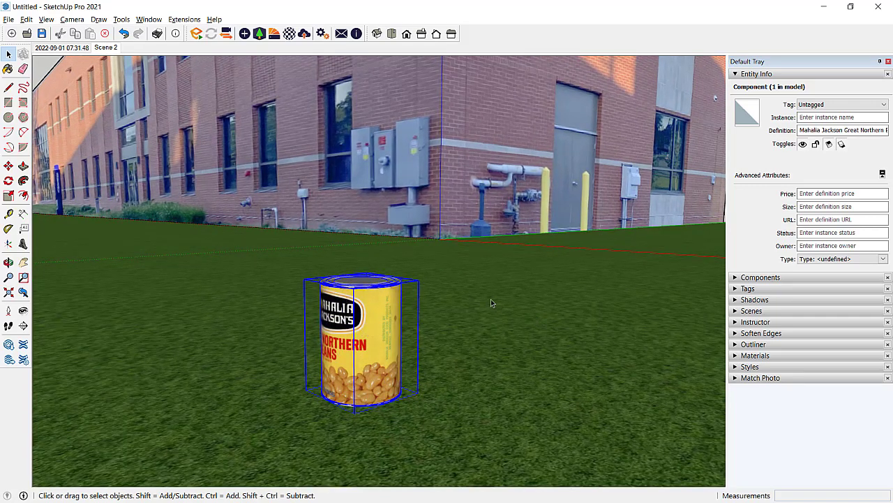
scroll(491, 299, "down", 5)
scroll(491, 299, "down", 2)
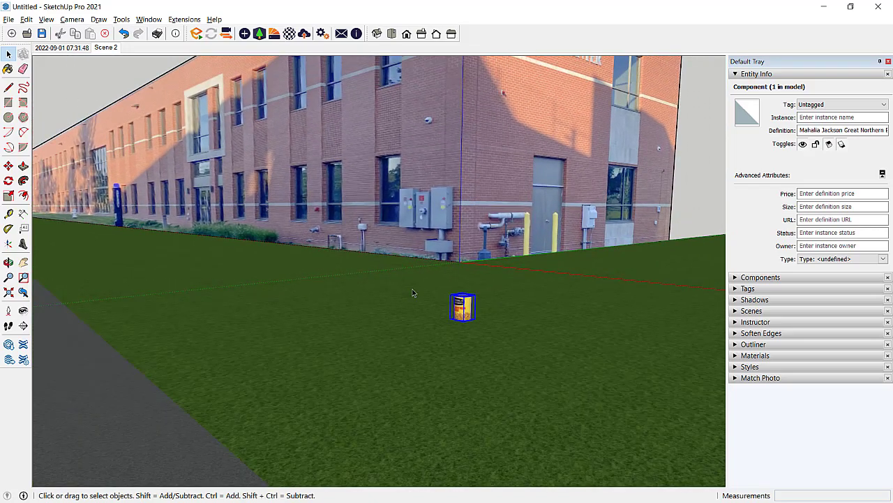
- Make the ground and building photo geometry into one group, then select the bean can
triple_click(409, 296)
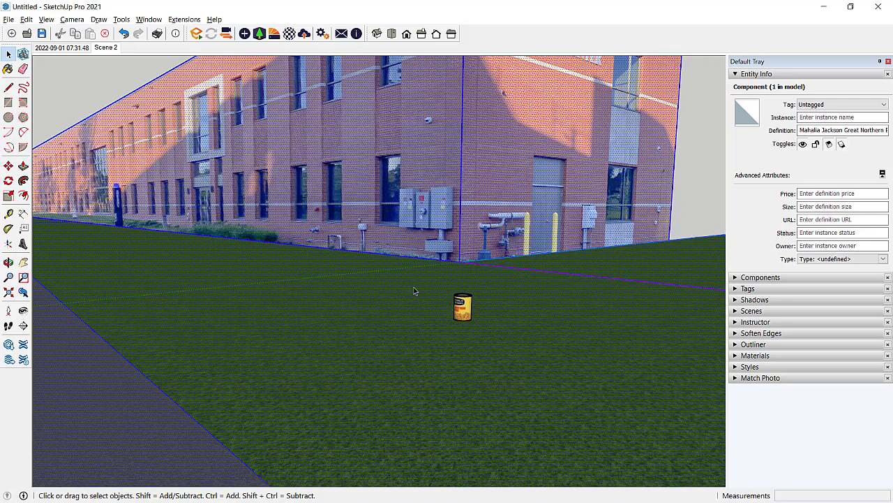
right_click(408, 301)
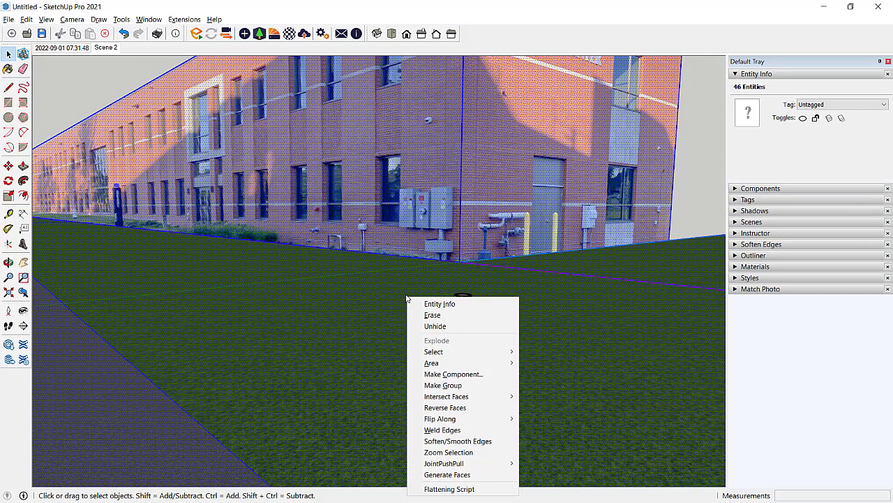
left_click(457, 385)
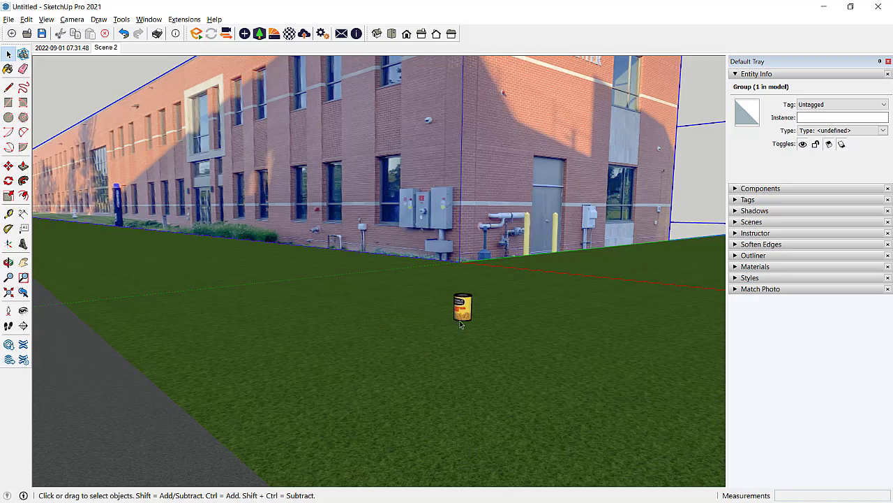
scroll(463, 320, "up", 6)
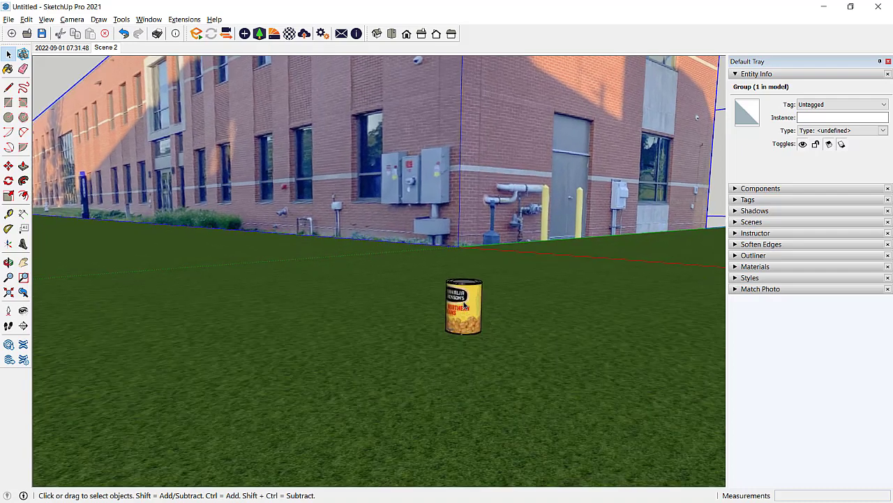
left_click(464, 305)
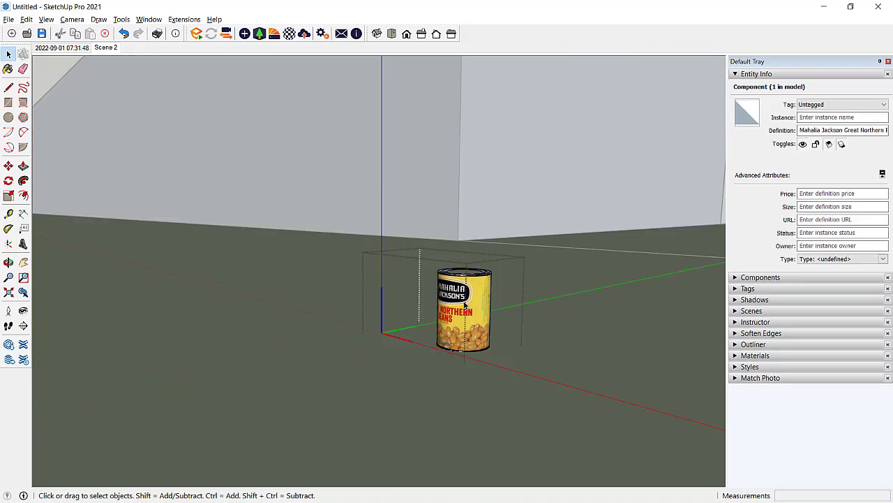
- Inside the bean can component, measure the can and resize it to a height of 6
double_click(464, 305)
scroll(464, 304, "up", 4)
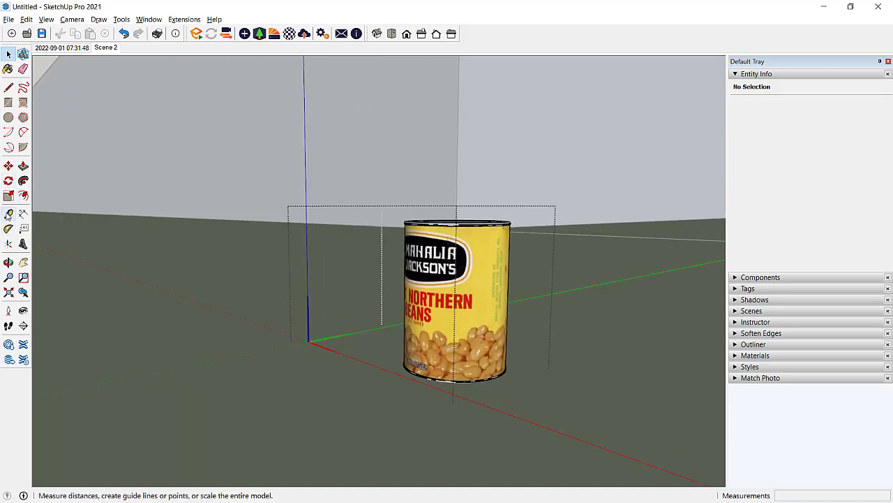
left_click(9, 214)
left_click(461, 380)
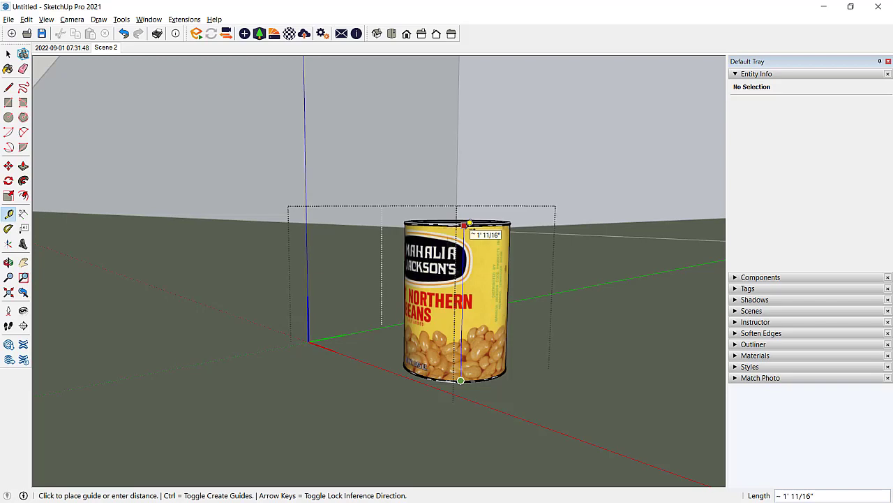
left_click(466, 224)
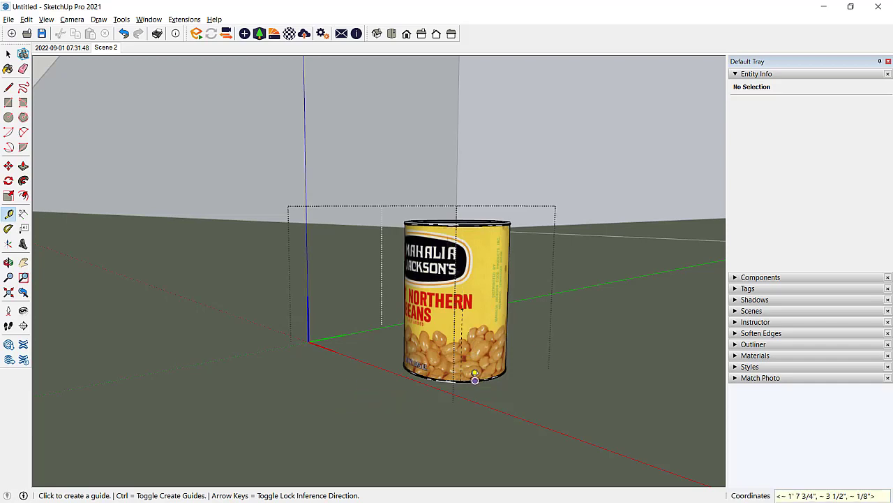
left_click(466, 380)
left_click(464, 235)
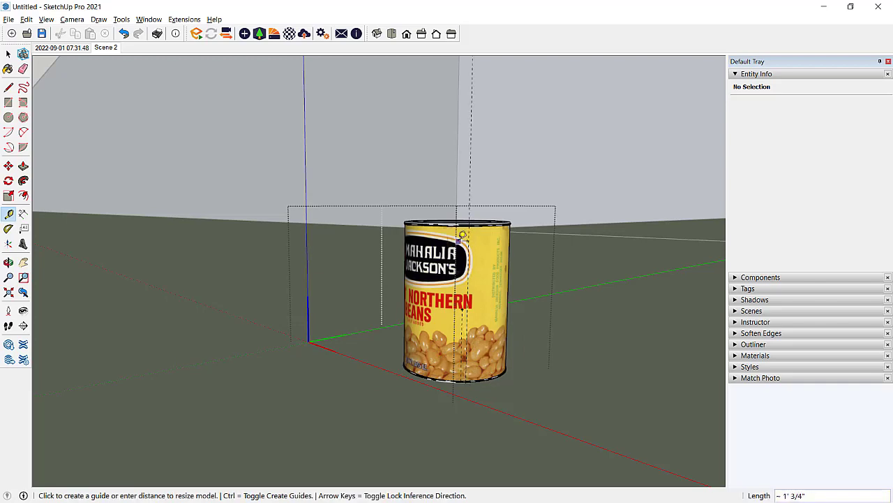
type("6")
key("Return")
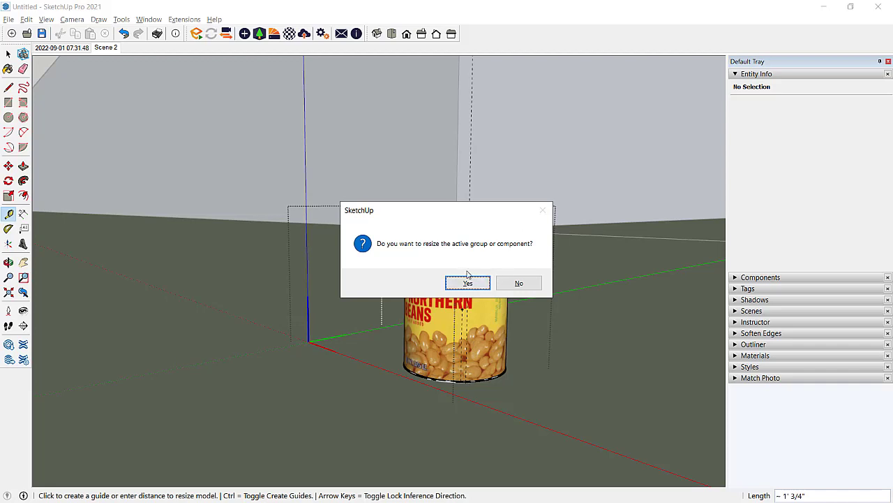
left_click(468, 283)
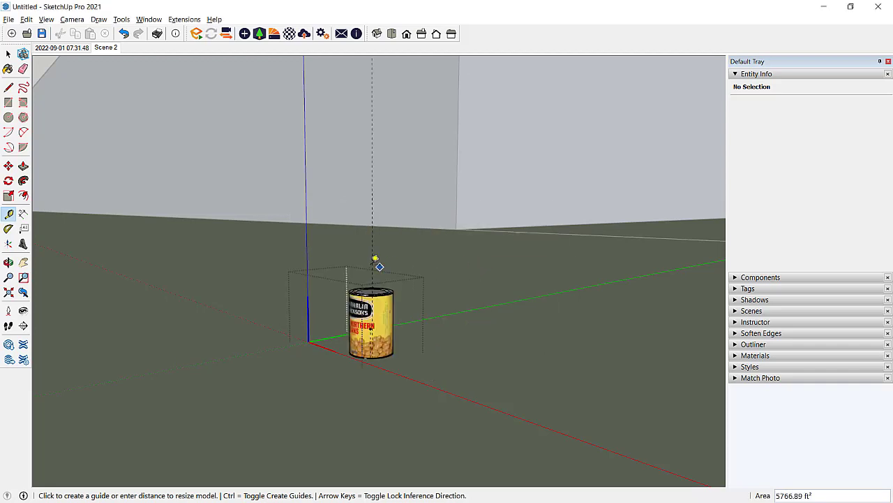
- Delete the vertical guide line beside the can
key("space")
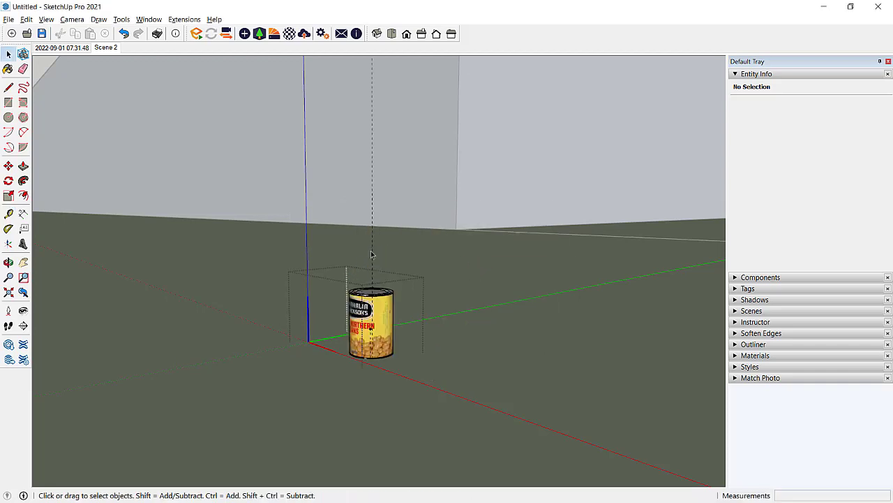
left_click(345, 234)
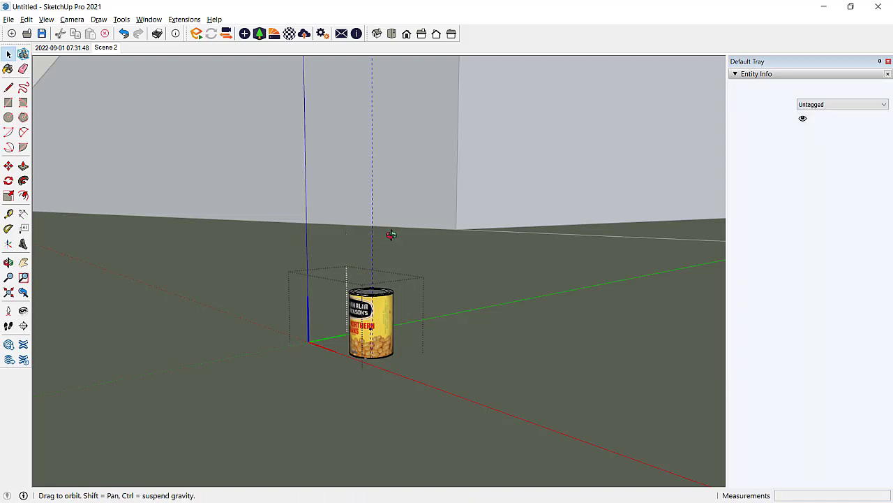
scroll(385, 249, "up", 5)
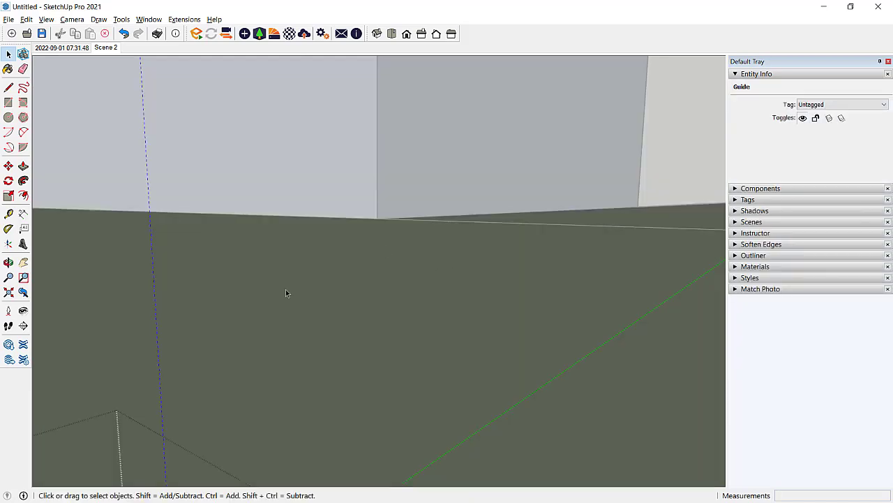
scroll(184, 320, "down", 3)
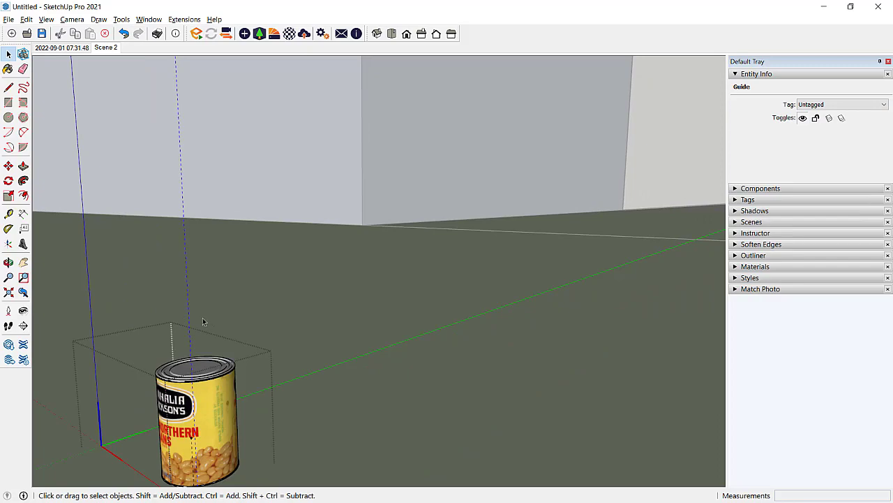
key("Delete")
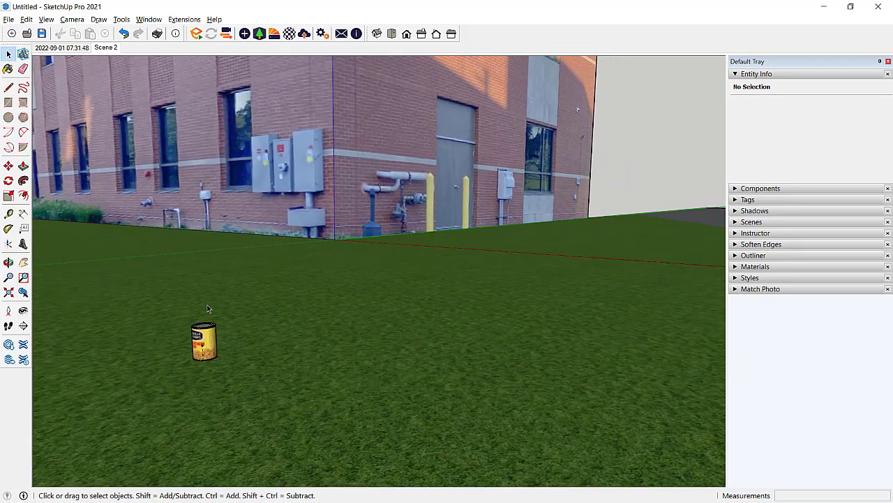
middle_click_drag(186, 317, 342, 325)
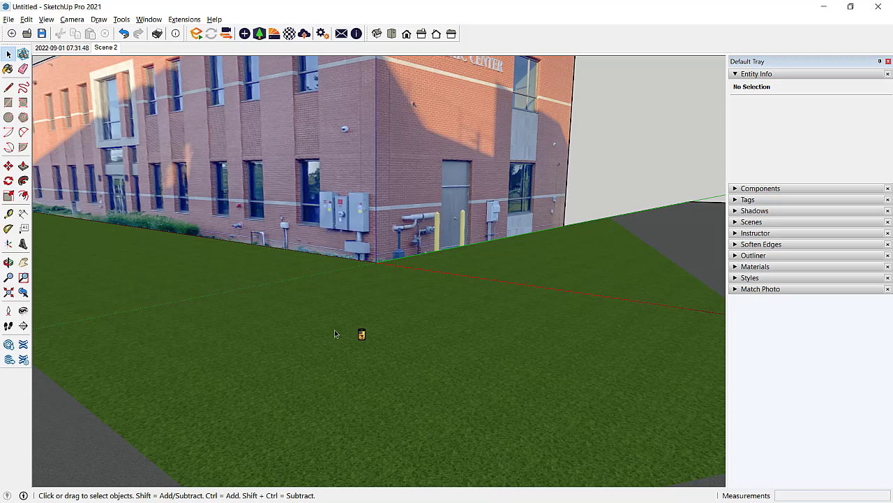
- Copy and paste the bean can, placing the copy on the lawn
left_click(360, 336)
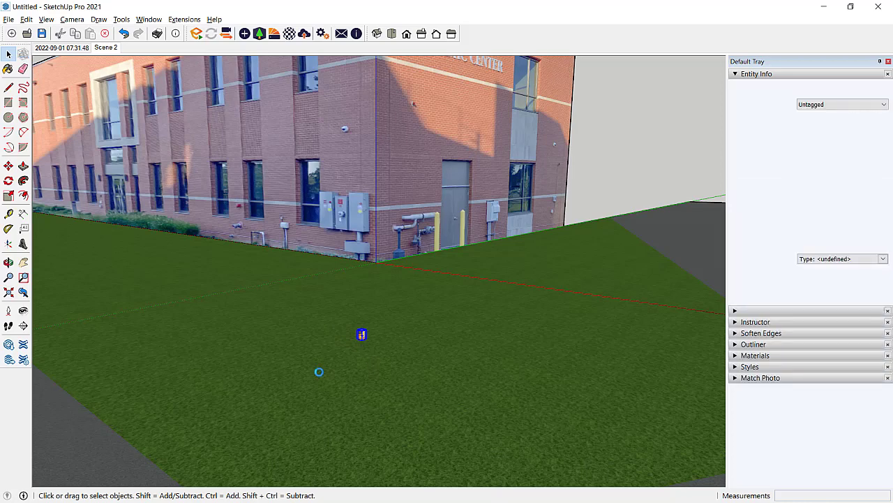
key("ctrl+c")
key("ctrl+v")
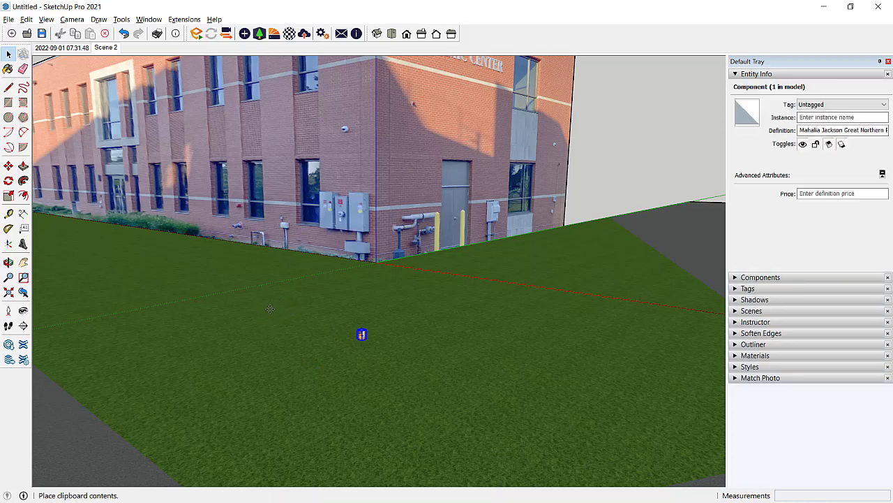
left_click(284, 294)
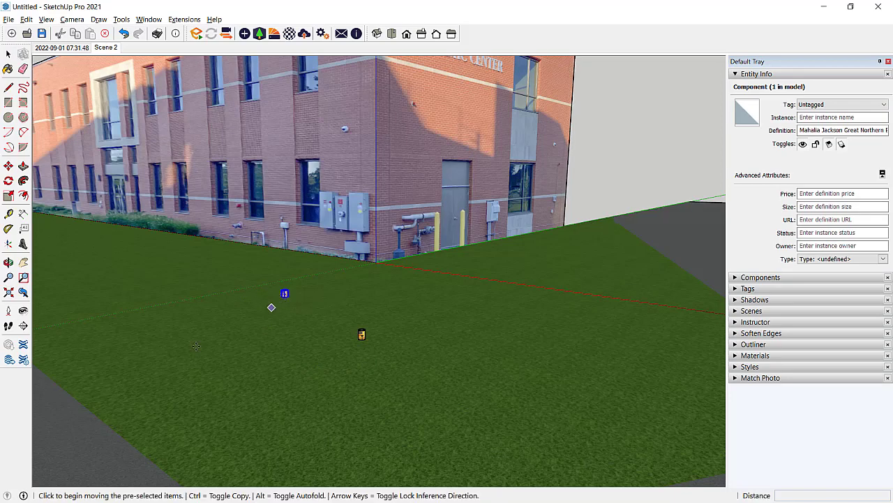
key("space")
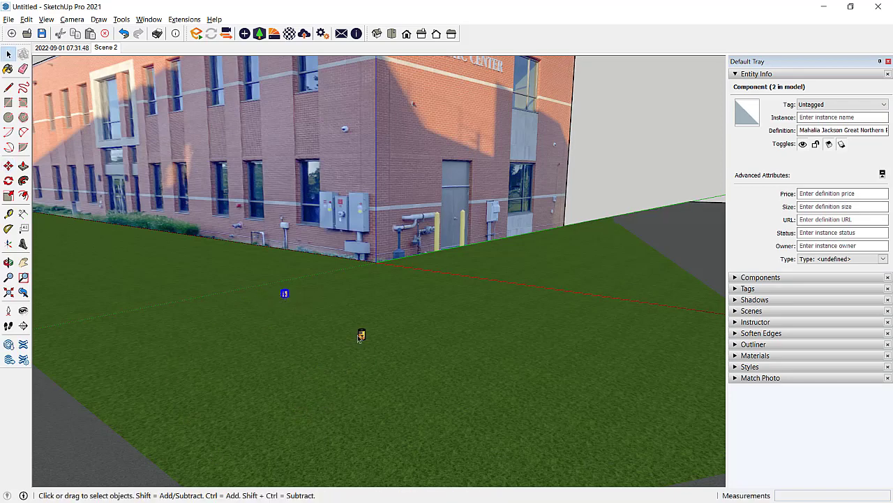
- Move the nearer can along the lawn, trying a 6 distance then undoing it
left_click(361, 335)
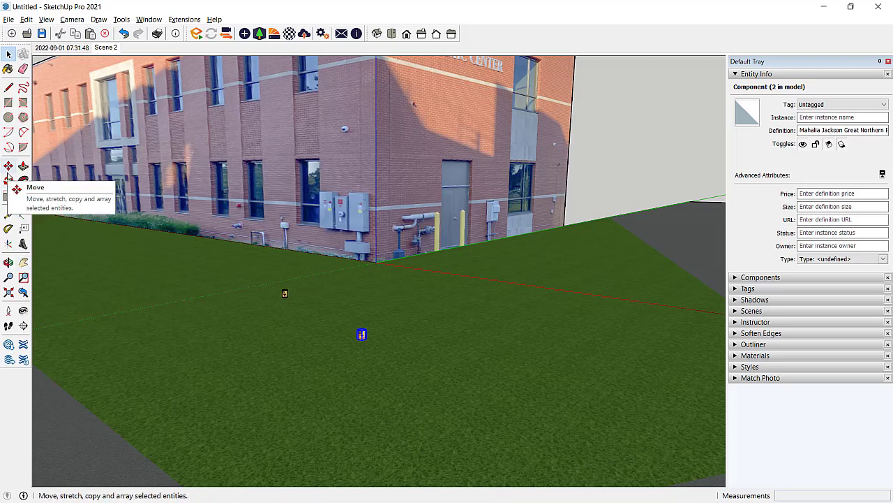
left_click(9, 166)
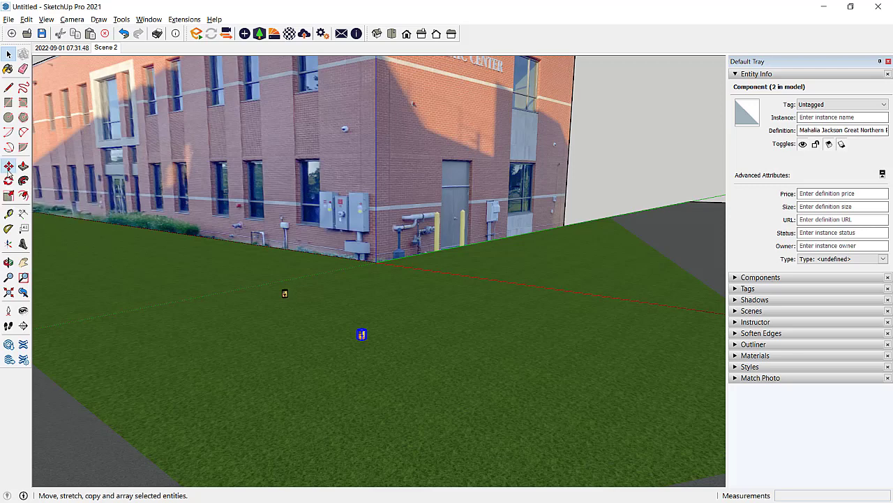
left_click(363, 339)
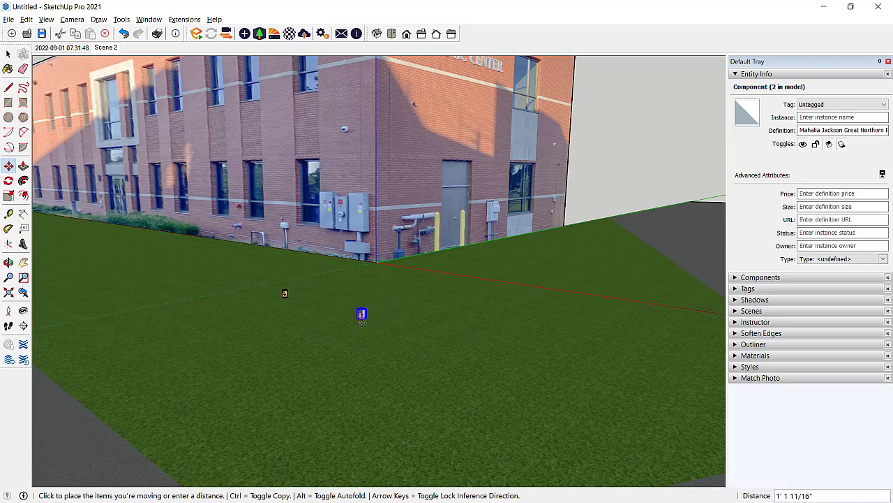
left_click(327, 332)
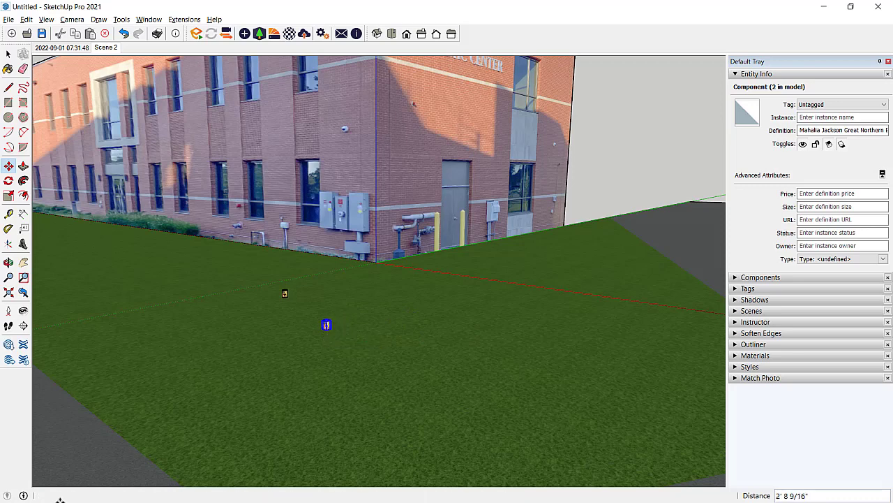
type("6")
key("Return")
key("ctrl+z")
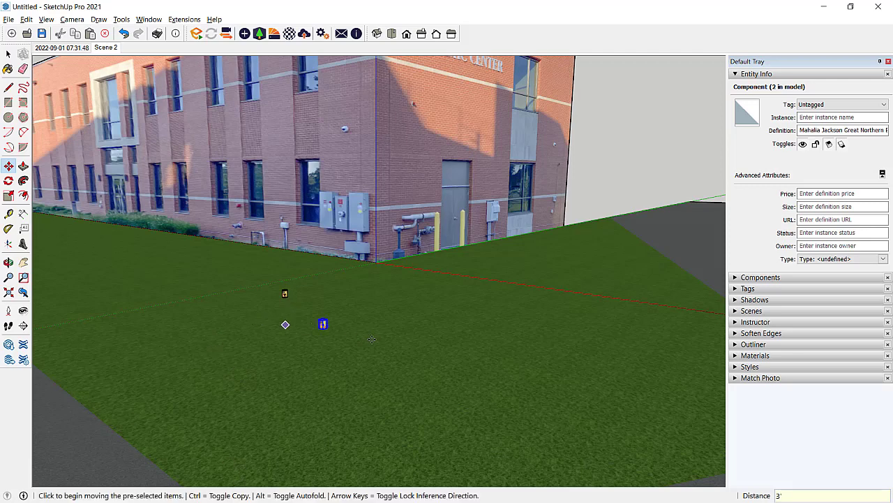
scroll(365, 337, "up", 2)
mouse_move(341, 345)
middle_mouse_down()
mouse_move(333, 339)
mouse_move(365, 343)
mouse_move(331, 331)
middle_mouse_up()
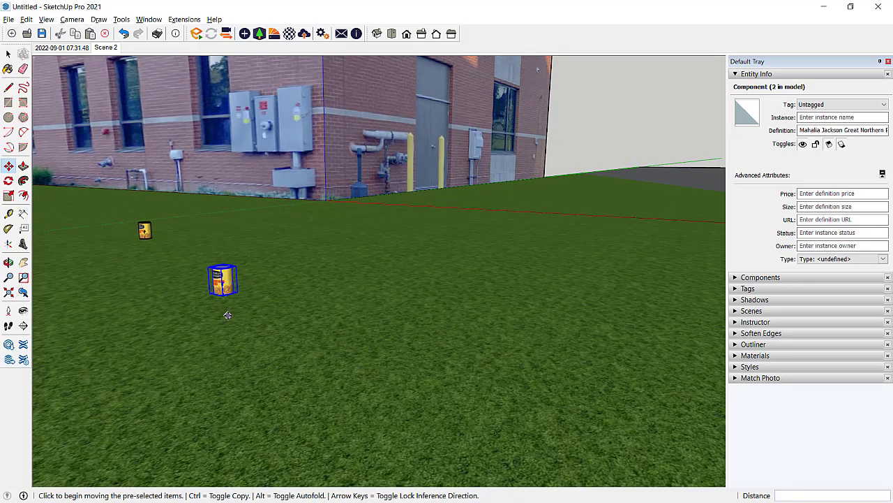
- Copy the can 3' away, array it x3, then re-space the copies with /4 and finally /3
key("ctrl")
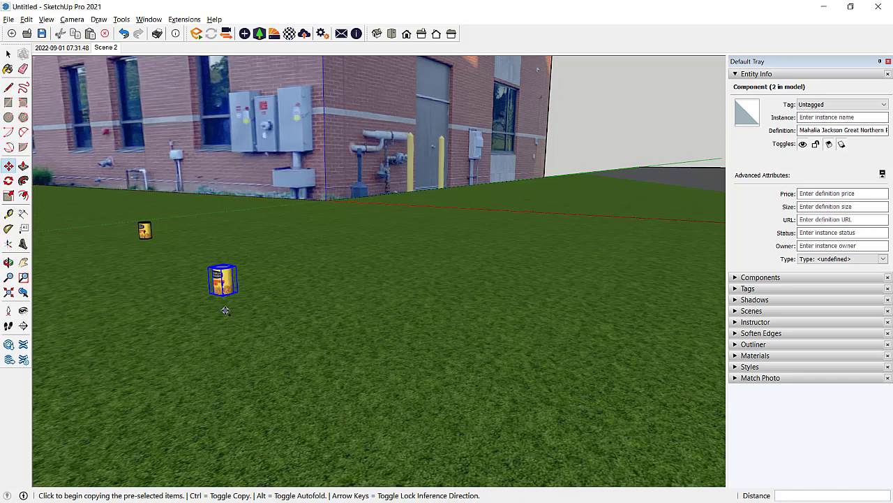
left_click(228, 305)
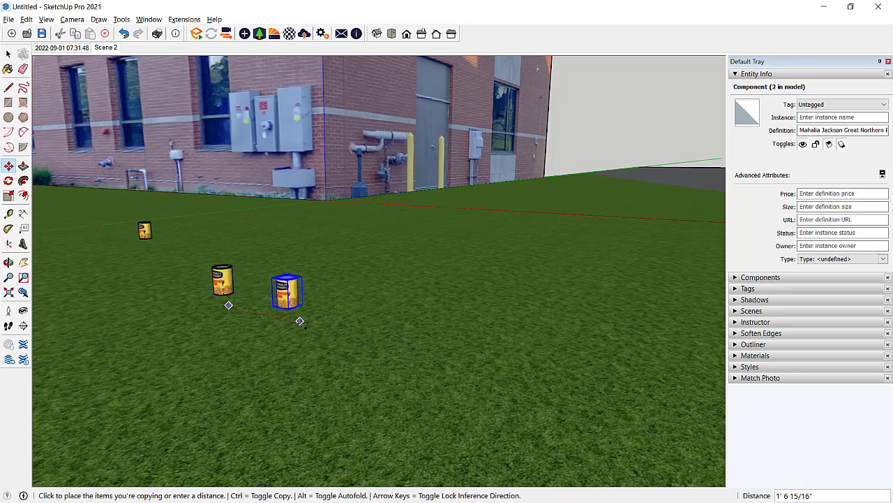
left_click(360, 334)
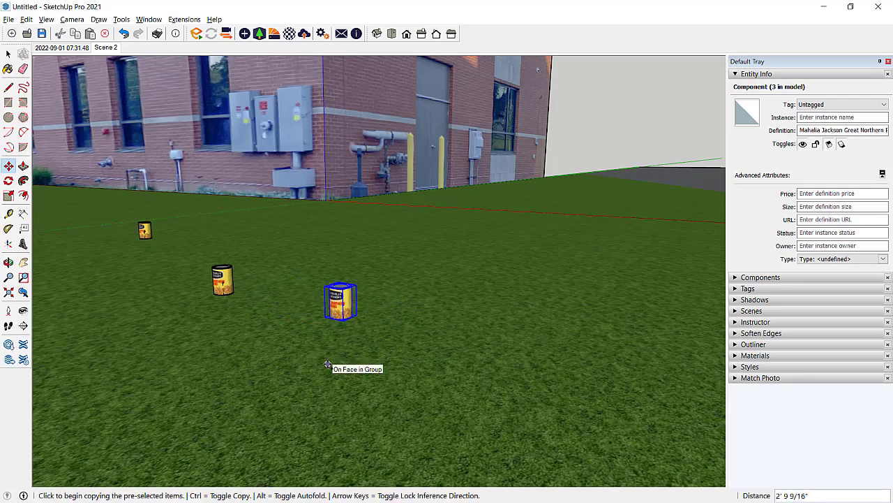
type("3'")
key("Return")
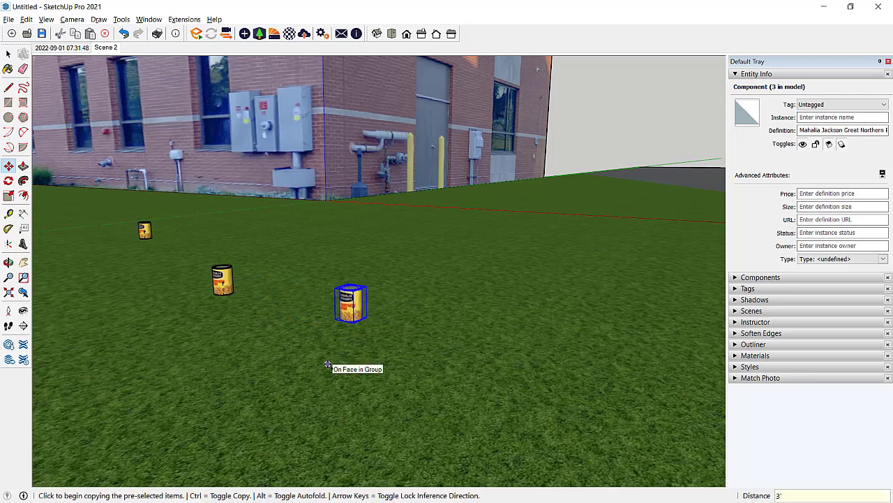
type("x")
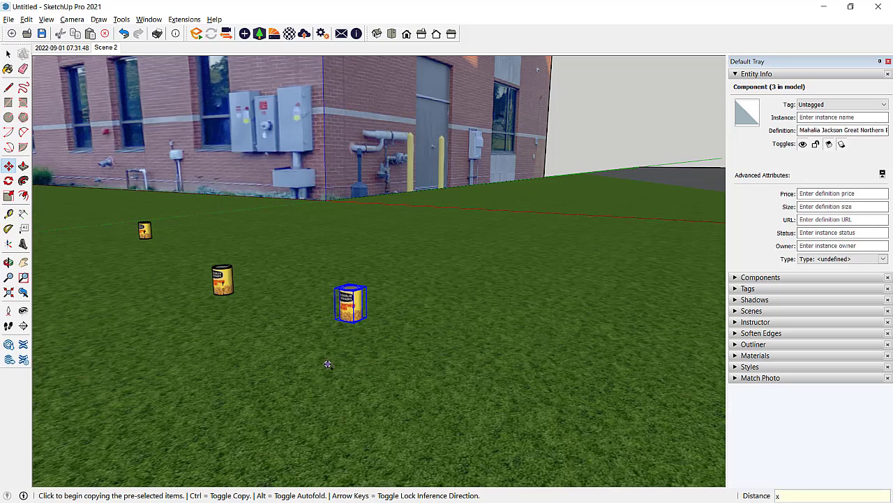
type("3")
key("Return")
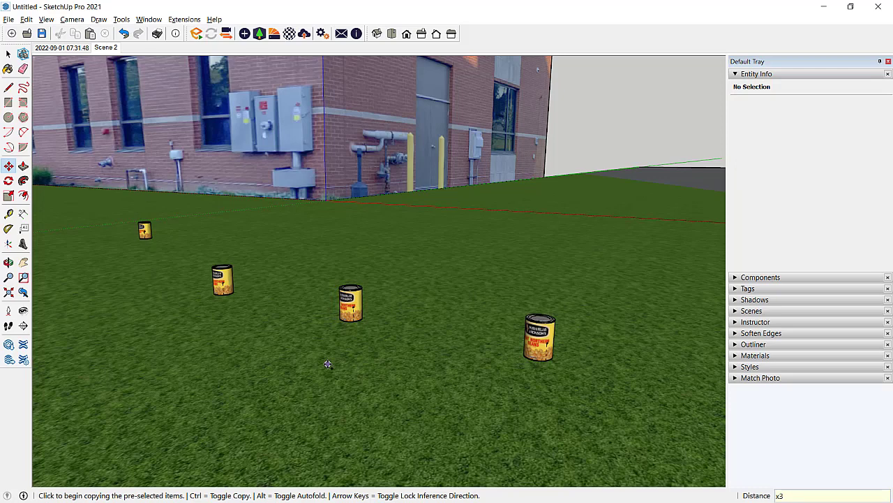
type("/4")
key("Return")
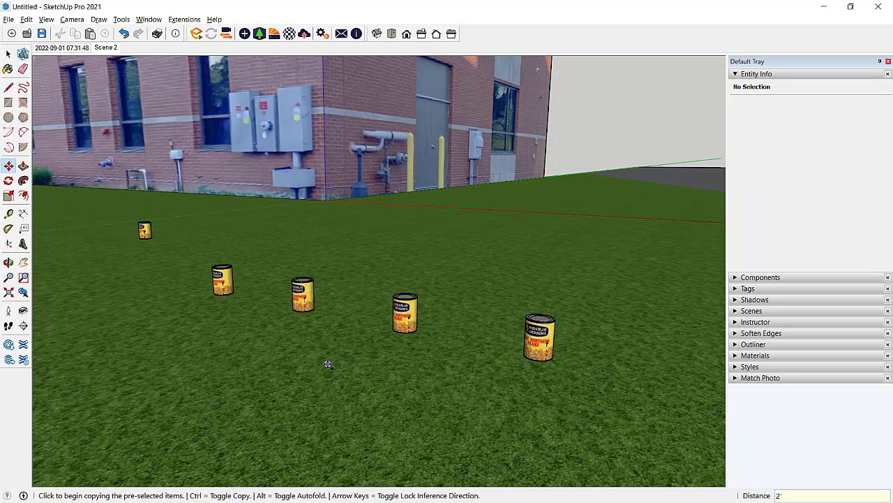
type("/3")
key("Return")
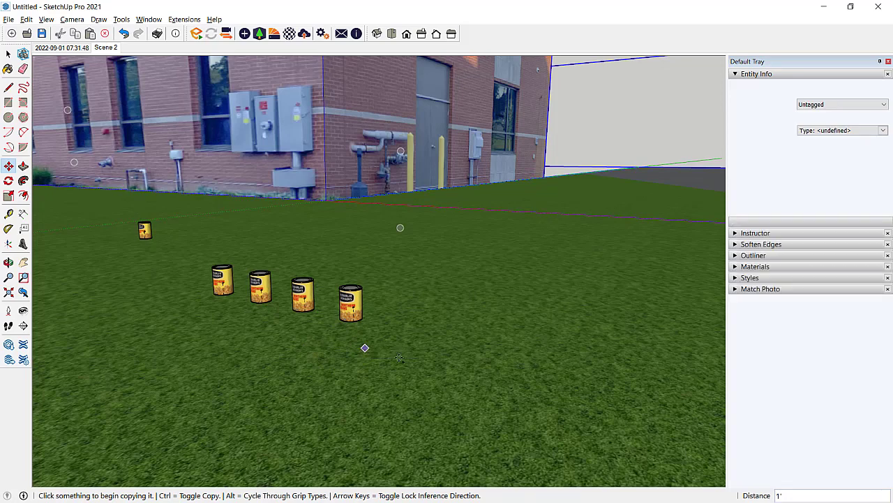
- Copy the rightmost can far across the lawn and divide the span into 11 evenly spaced cans
mouse_move(293, 345)
middle_mouse_down()
mouse_move(291, 359)
mouse_move(305, 357)
mouse_move(294, 356)
middle_mouse_up()
key("space")
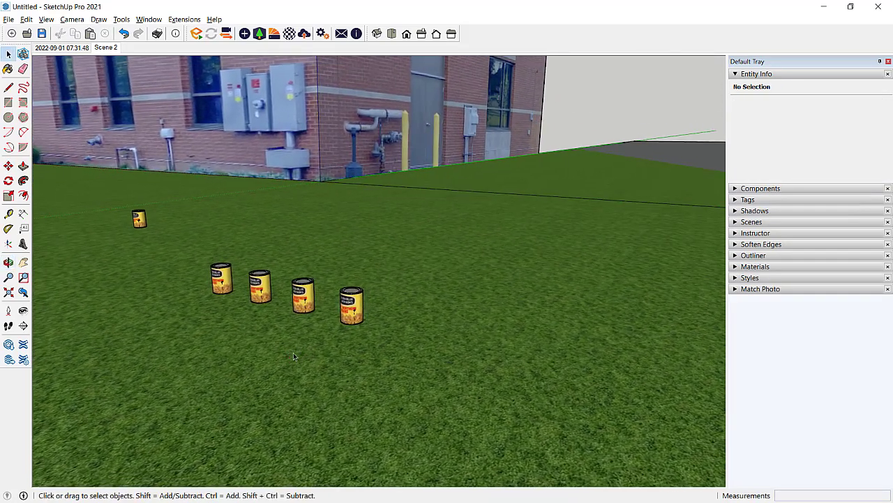
left_click(356, 309)
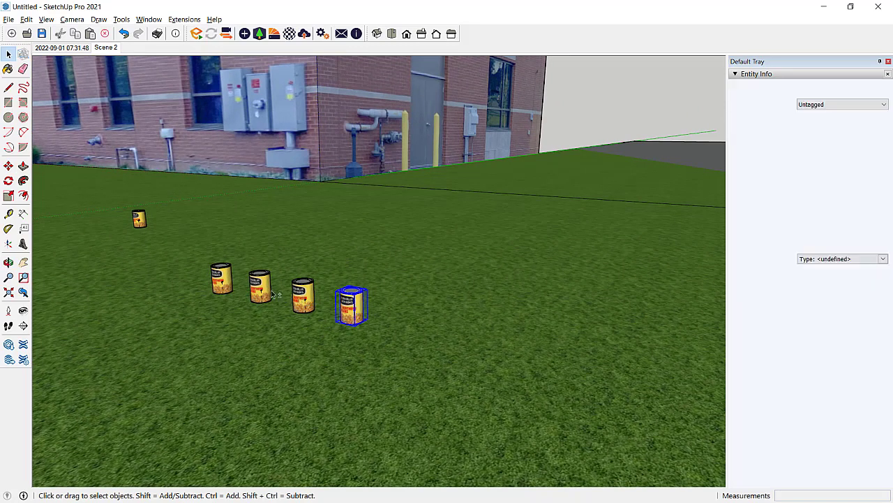
left_click(303, 296, "shift")
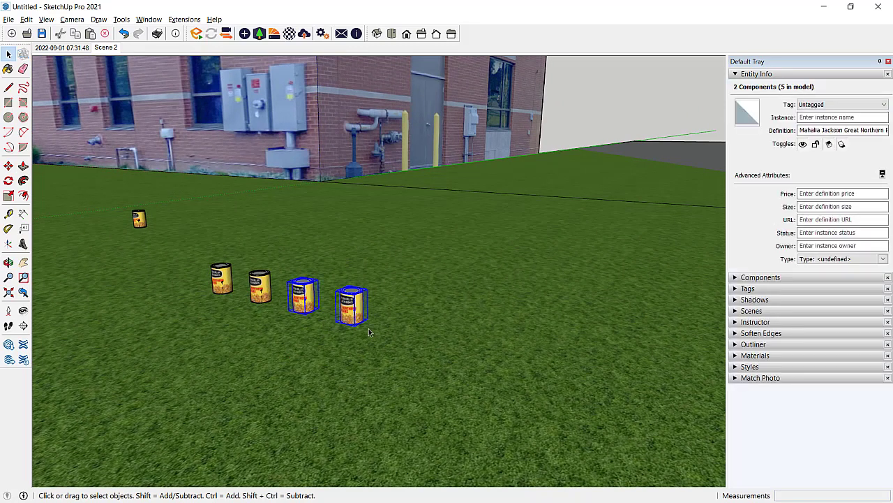
left_click(325, 349)
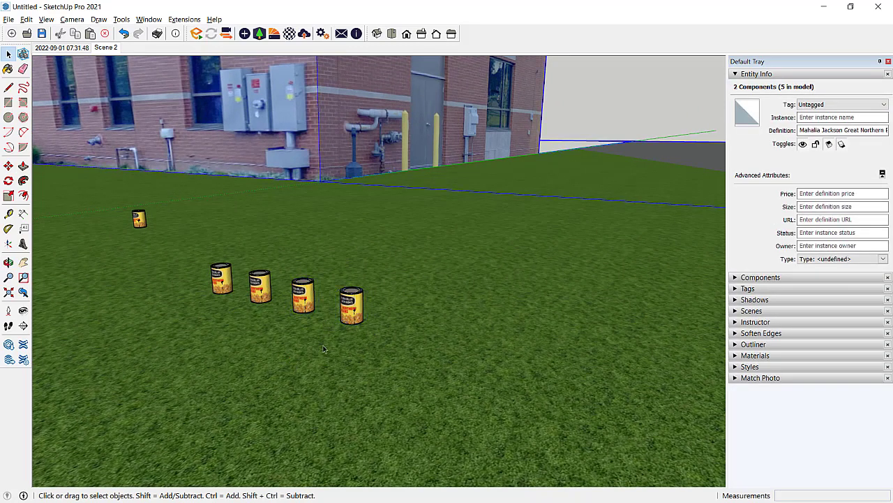
left_click(354, 312)
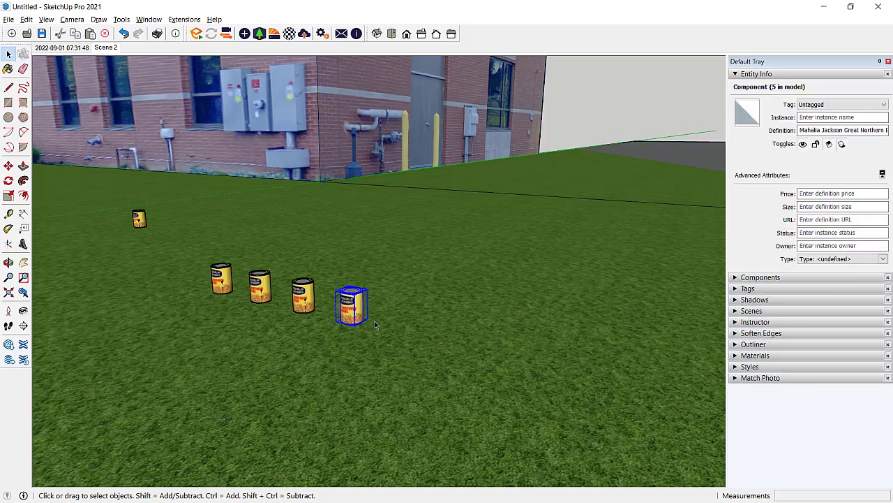
key("m")
key("ctrl")
left_click(368, 319)
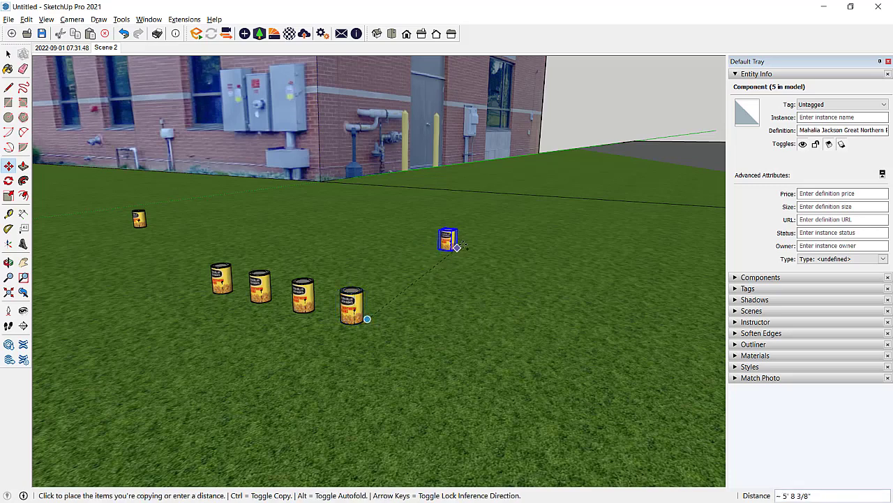
left_click(516, 232)
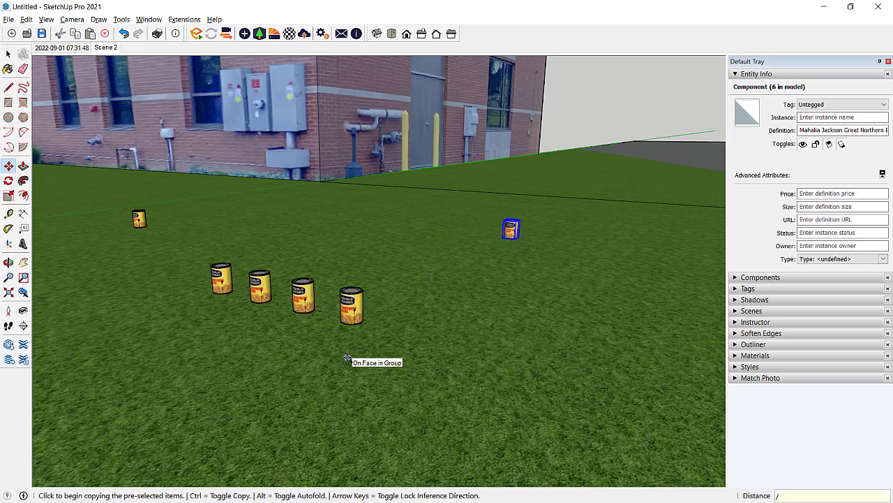
key("Return")
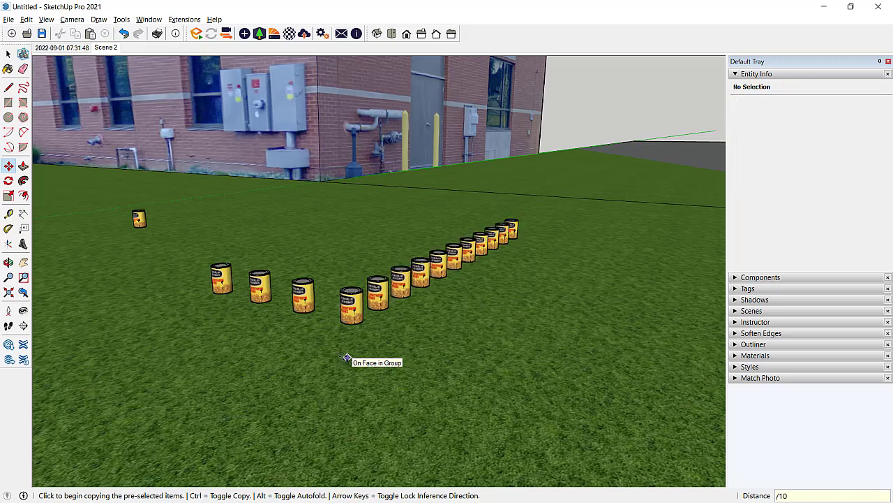
type("/11")
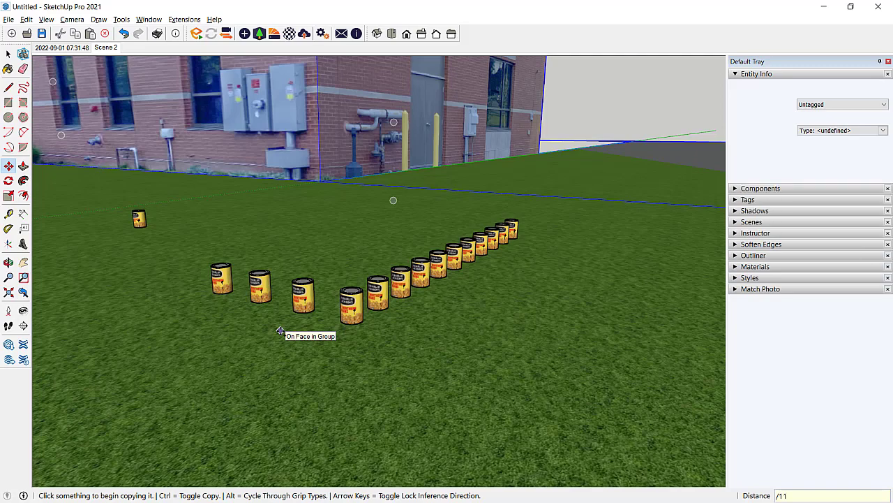
type("q")
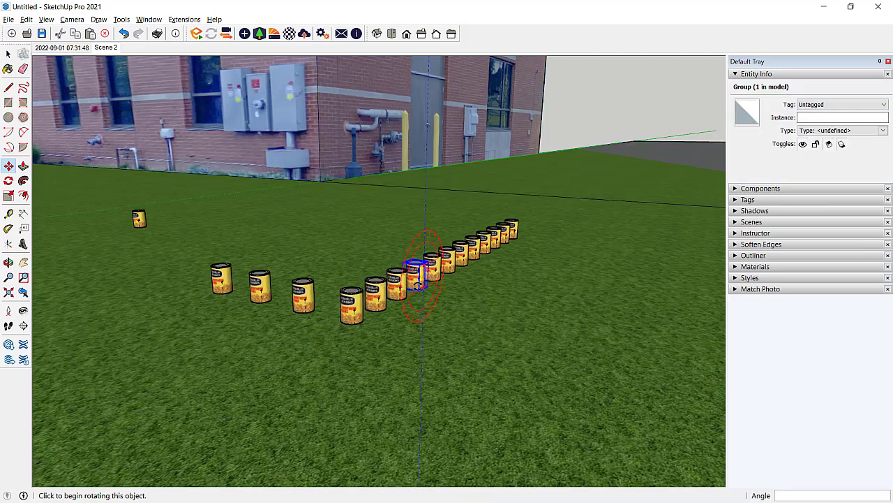
- Orbit to look down on the L-shaped can rows from above
middle_click_drag(412, 267, 284, 250)
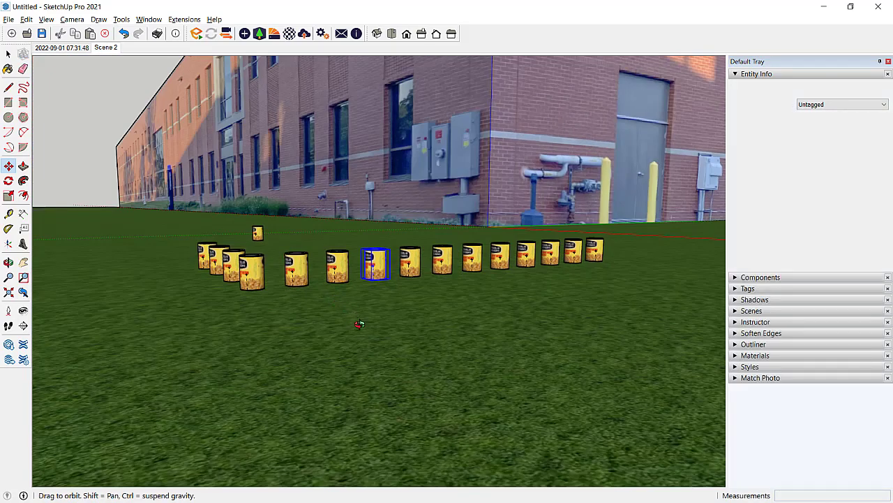
middle_click_drag(310, 293, 342, 293)
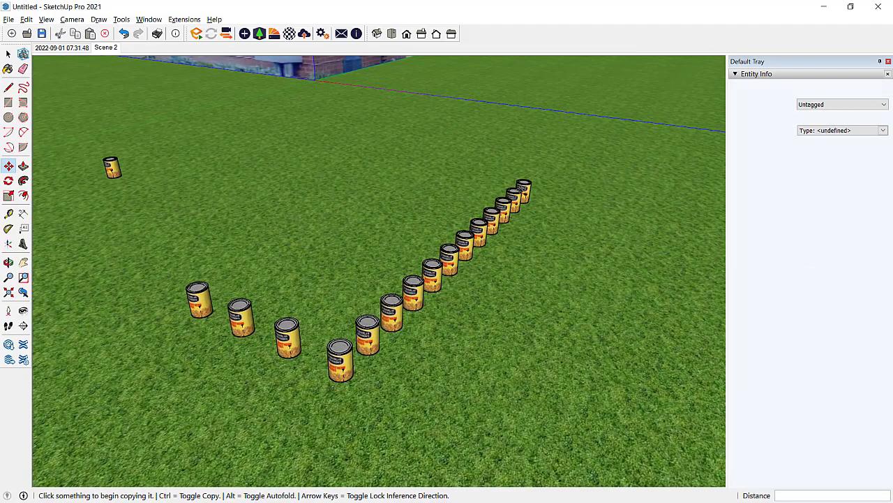
middle_click_drag(401, 197, 349, 310)
- Window-select the twelve long-row cans, checking from eye level and top view
left_click(436, 135)
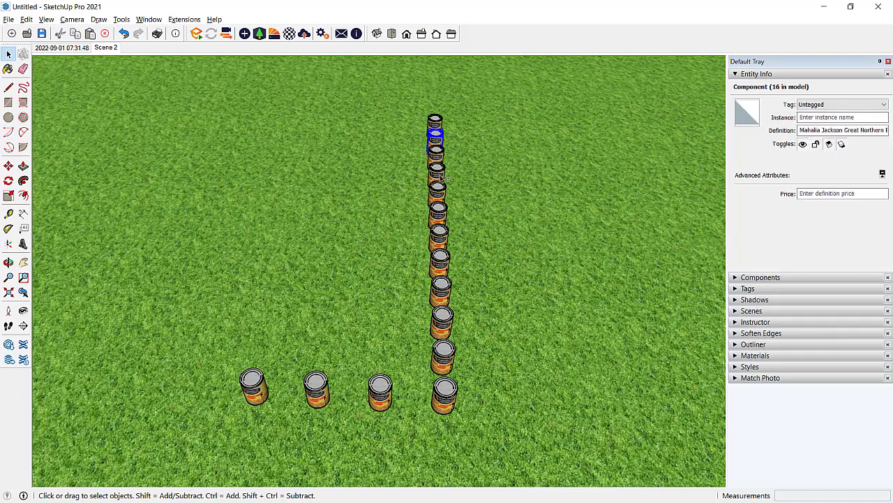
left_click(437, 172, "shift")
left_click(436, 172)
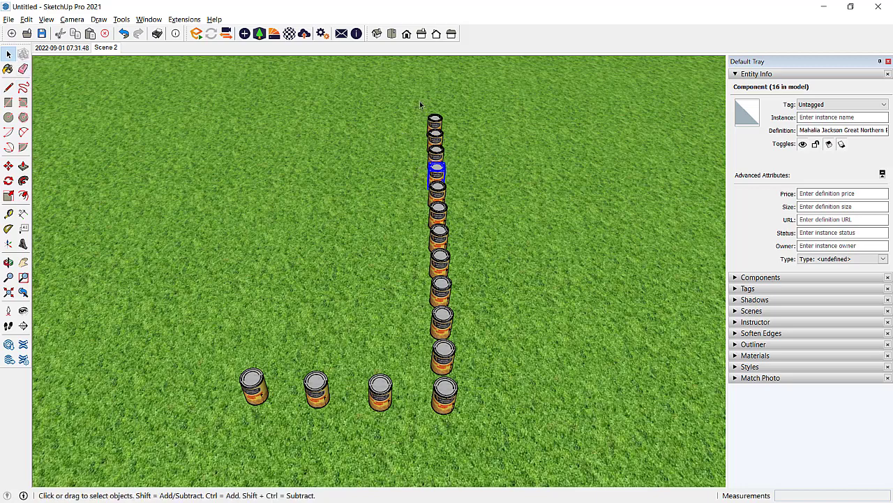
left_click_drag(416, 104, 526, 441)
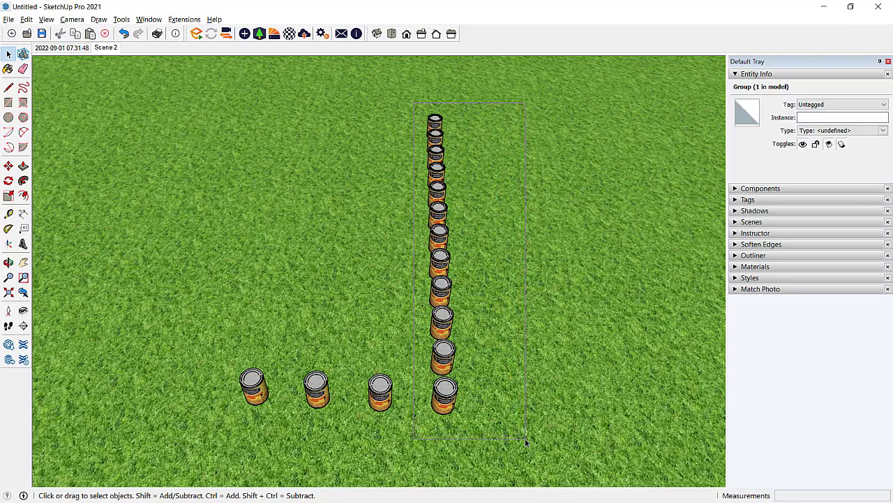
left_click_drag(344, 436, 330, 431)
middle_click_drag(386, 359, 190, 168)
left_click_drag(297, 110, 582, 312)
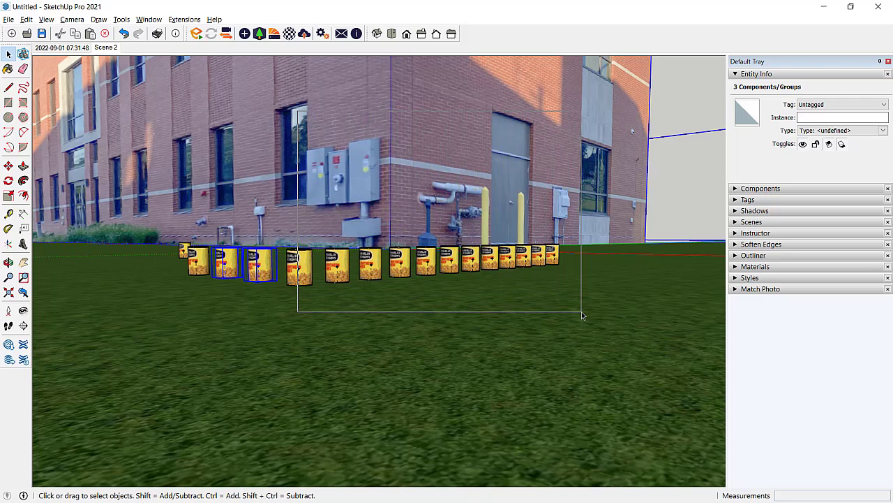
left_click_drag(581, 311, 581, 312)
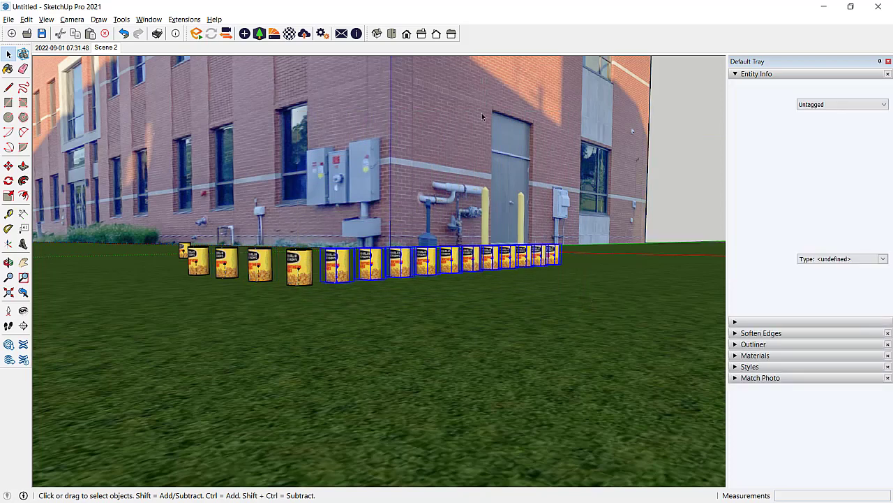
left_click_drag(486, 103, 277, 360)
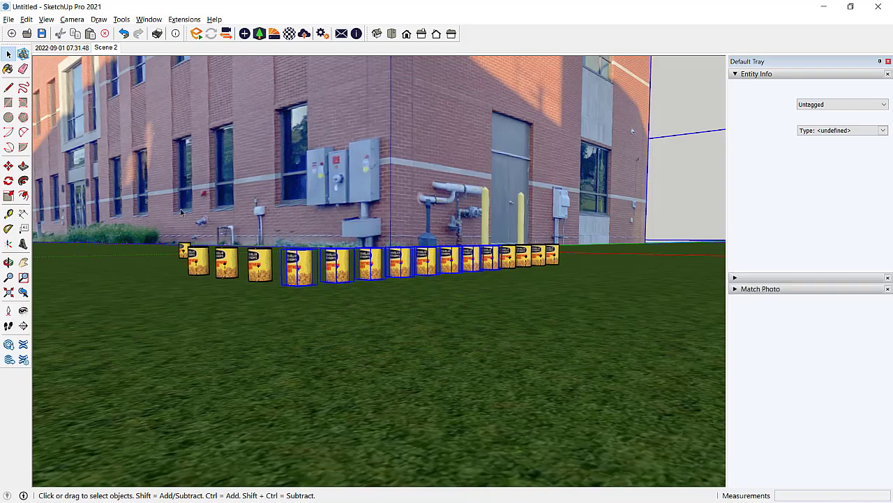
middle_click_drag(317, 224, 504, 402)
left_click_drag(489, 283, 529, 471)
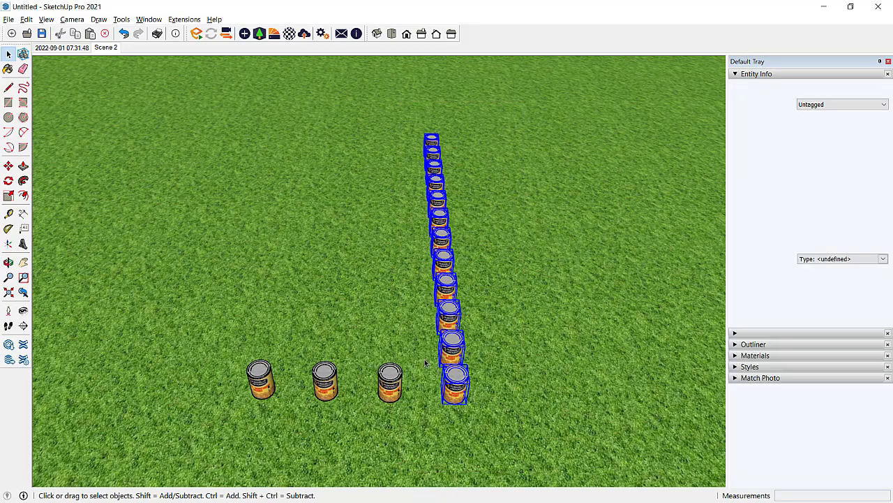
middle_click_drag(407, 349, 250, 334)
- Group the long row of cans and copy the group upward
right_click(271, 315)
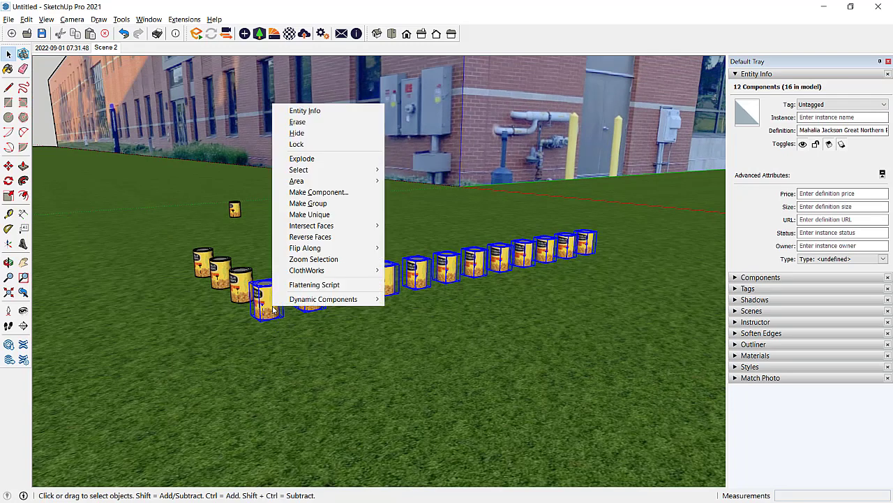
left_click(314, 205)
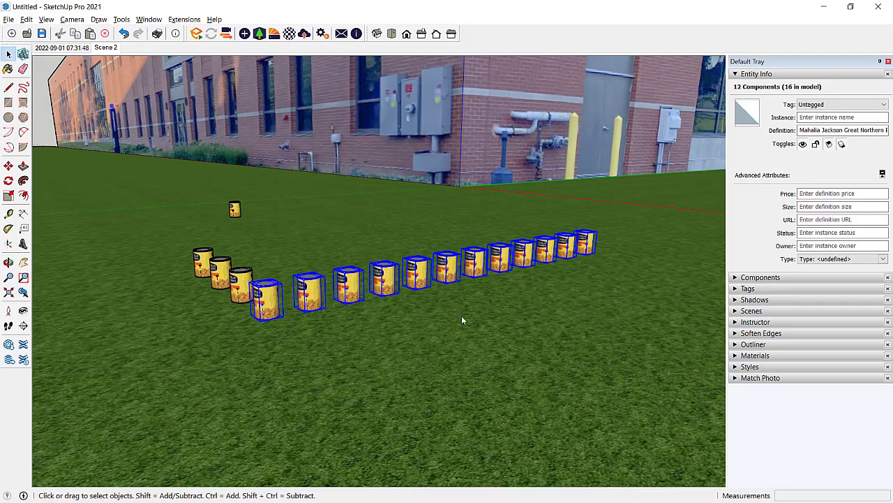
key("m")
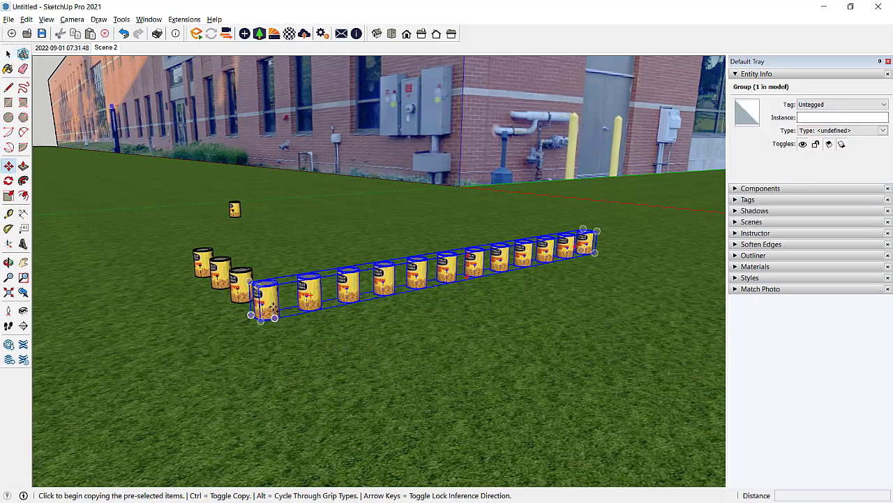
left_click(275, 318)
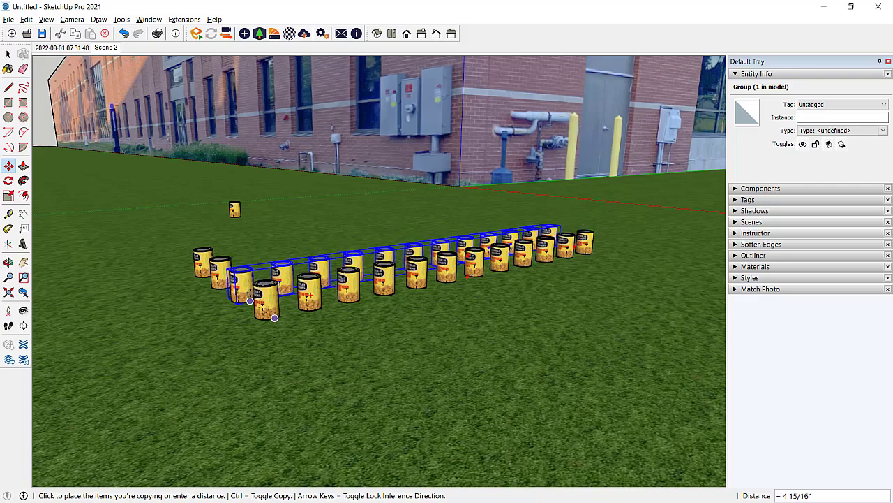
left_click(254, 286)
key("space")
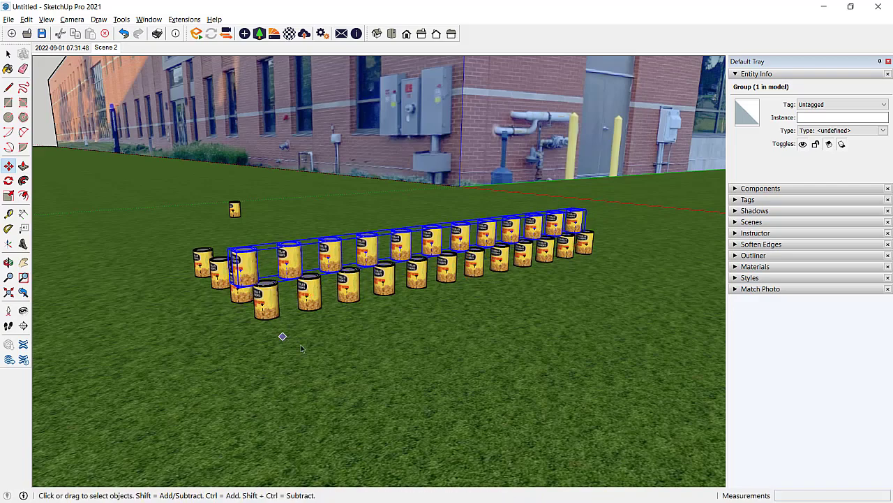
- Move the copied row into place onto the lower row of cans
middle_click_drag(281, 339, 476, 400)
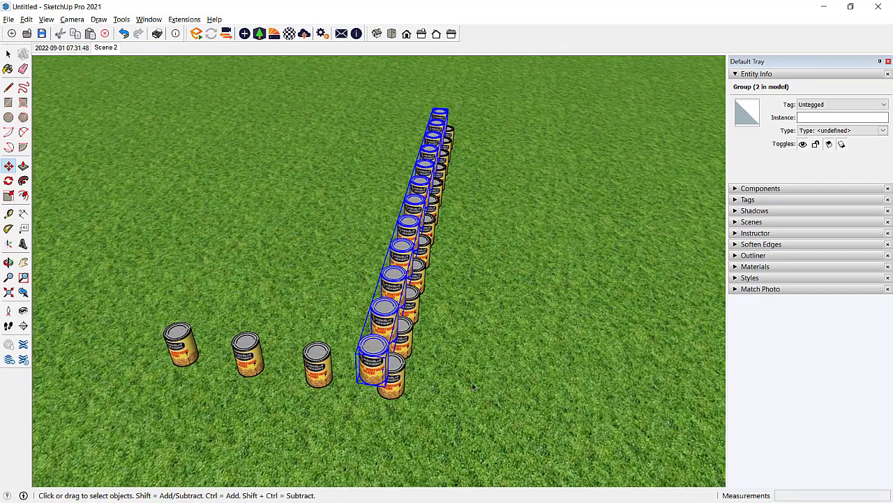
key("m")
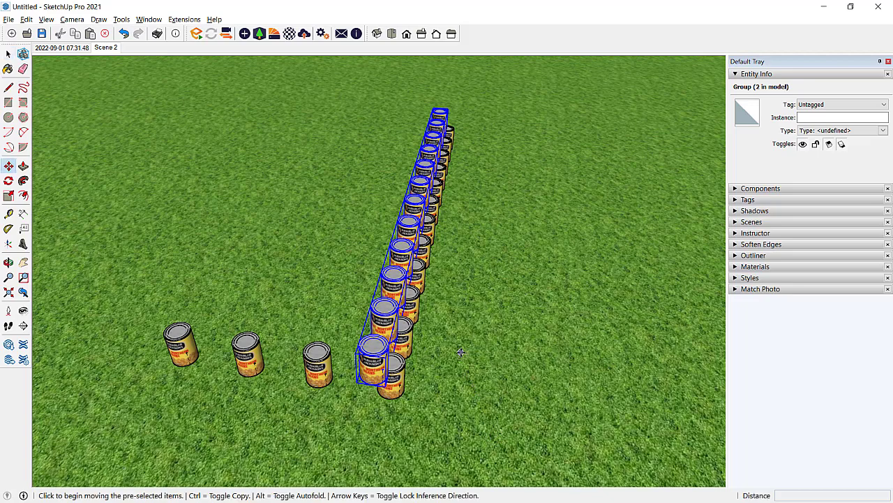
left_click(461, 352)
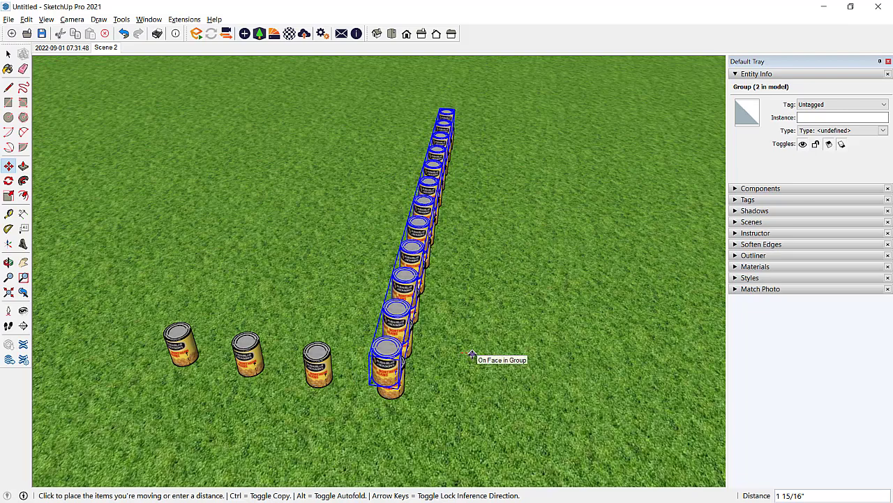
left_click(470, 356)
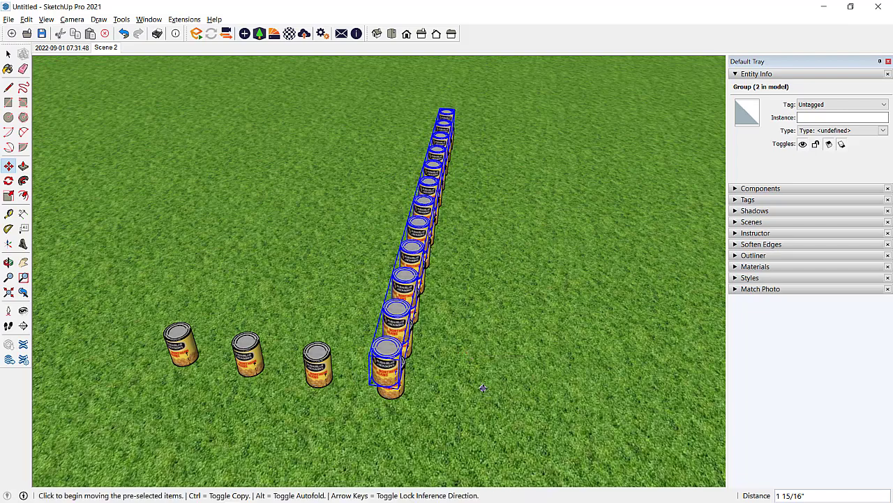
middle_click_drag(481, 385, 115, 273)
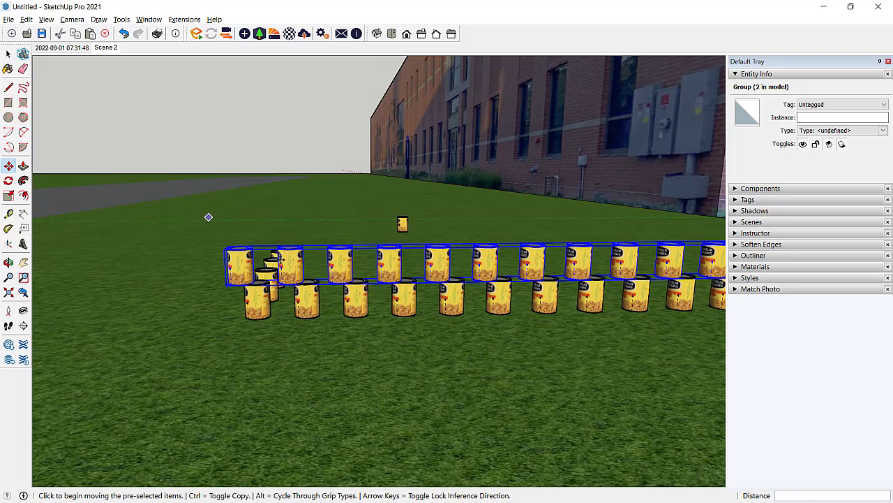
middle_click_drag(349, 375, 499, 441)
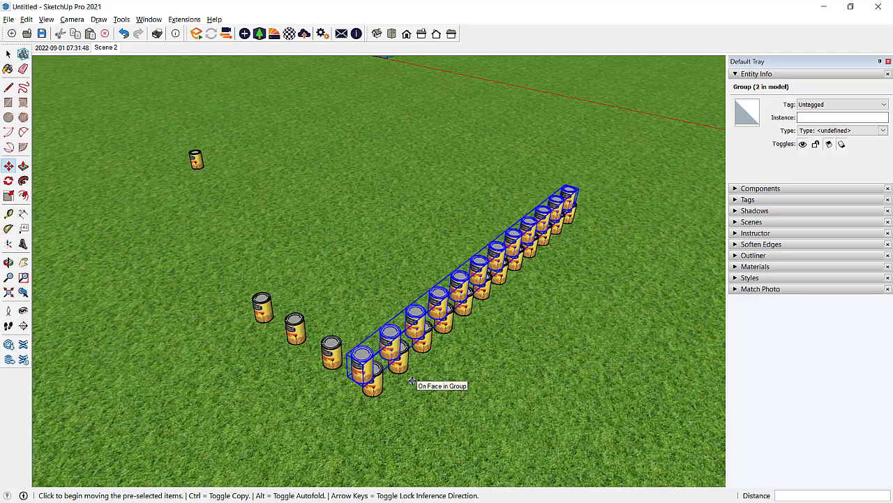
- Rotate the upper can row group 18.8° across the lower row
mouse_move(430, 328)
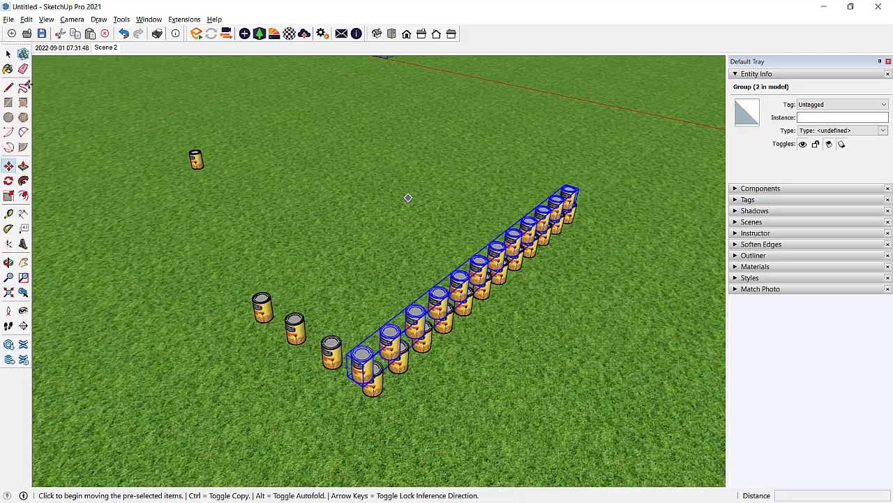
key("space")
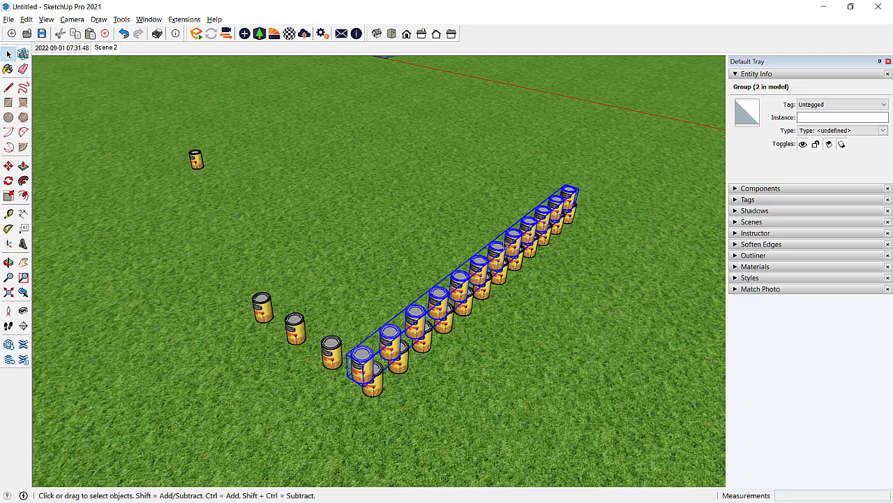
key("m")
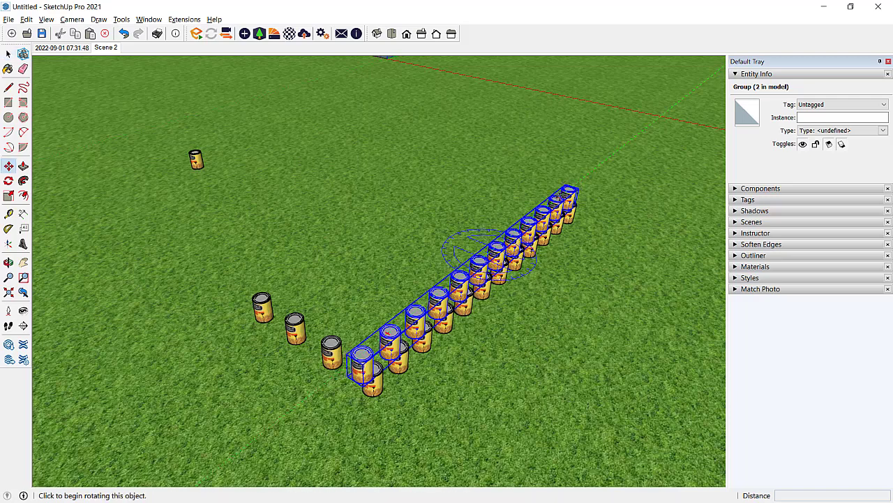
left_click(559, 197)
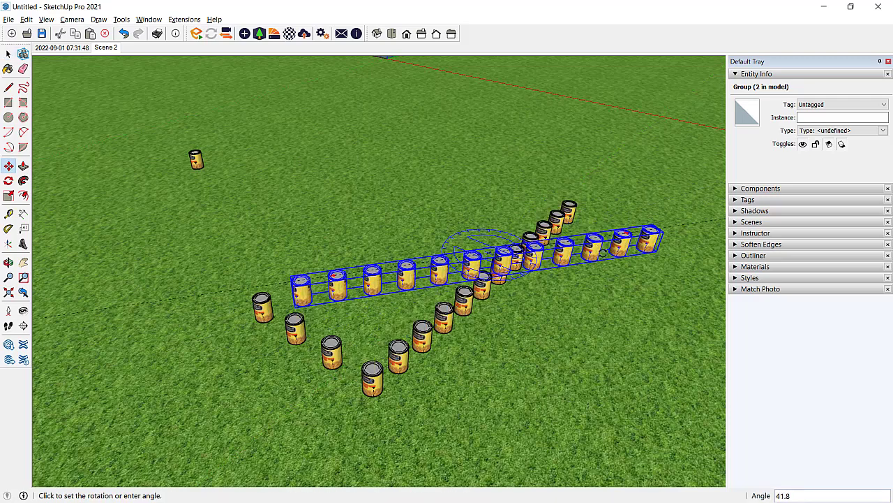
left_click(606, 279)
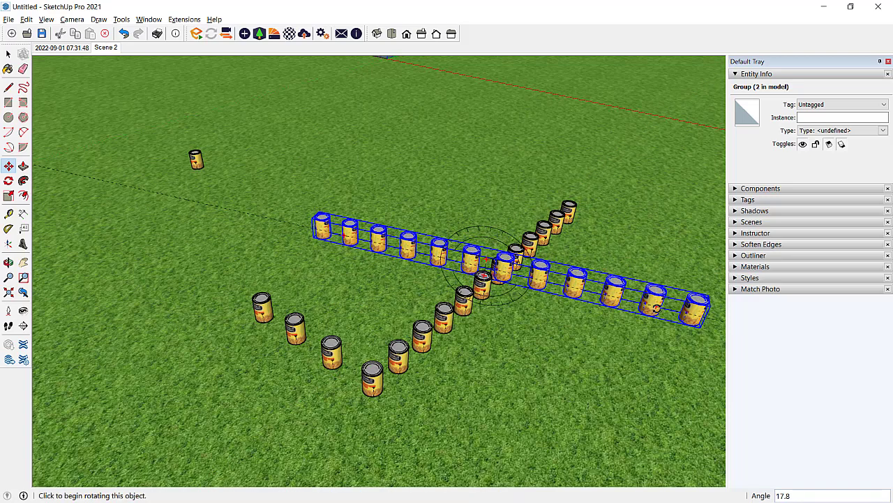
left_click(656, 305)
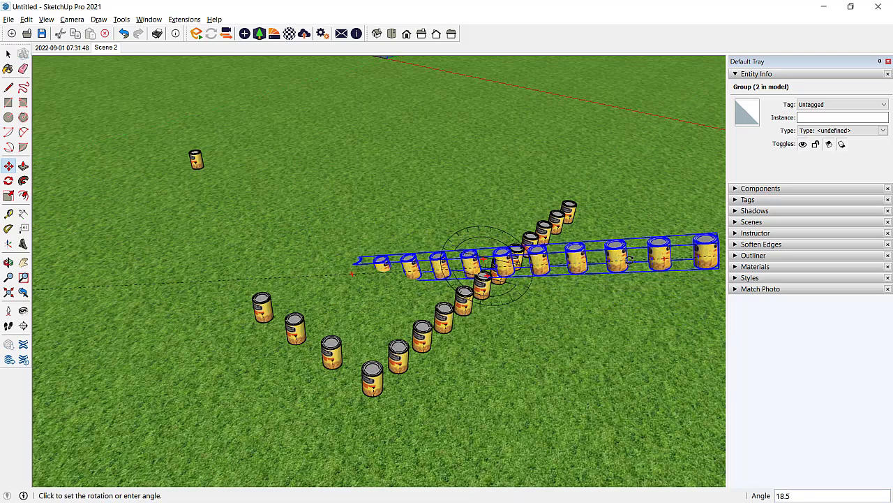
left_click(628, 259)
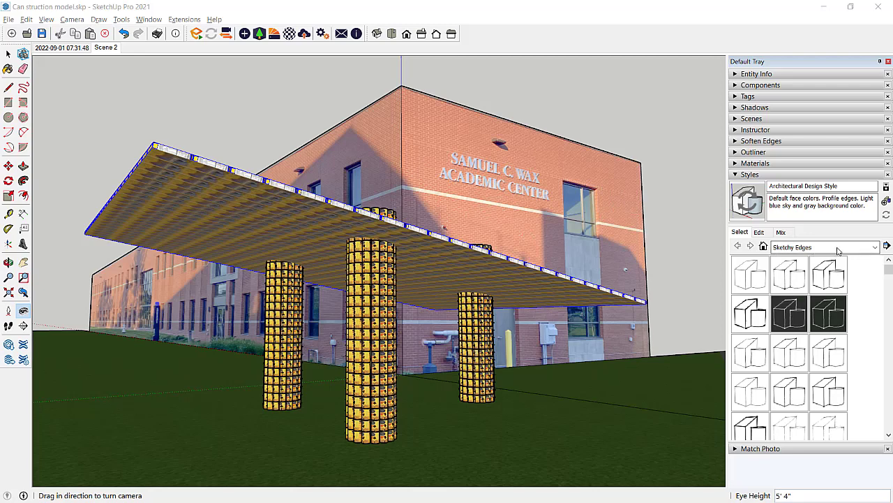
- Switch to the Default Styles collection and apply the Shaded style
left_click(836, 248)
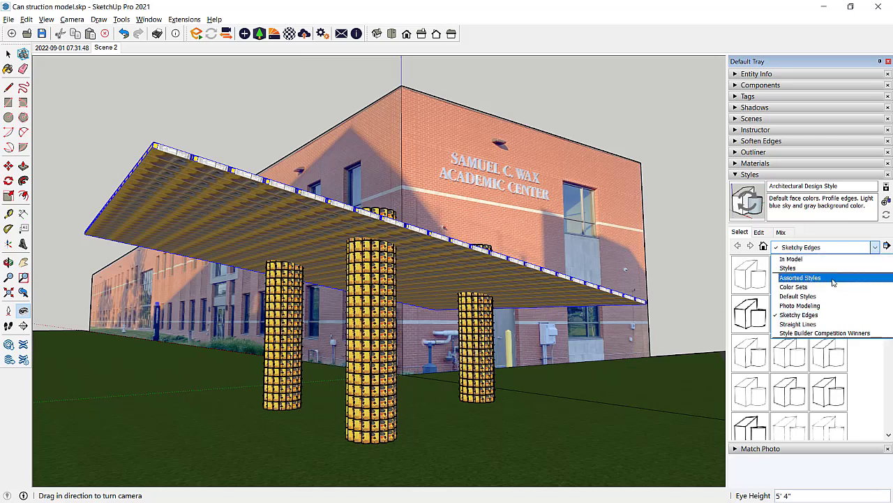
left_click(830, 300)
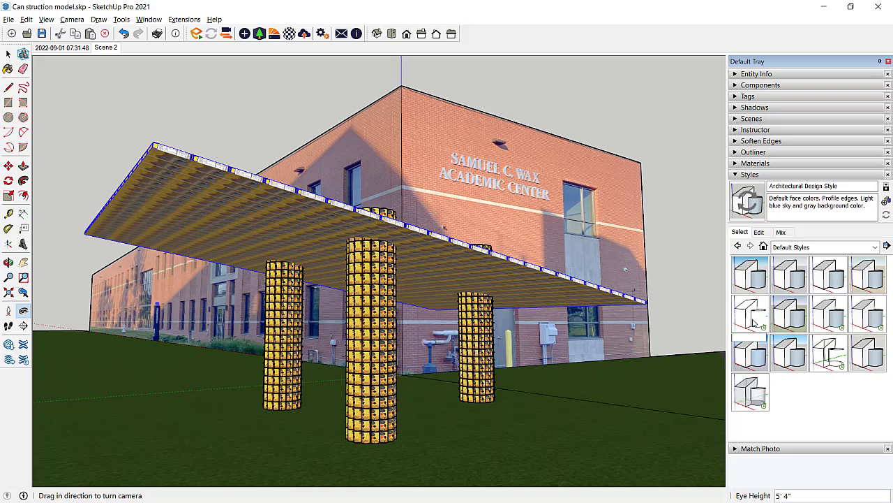
left_click(752, 316)
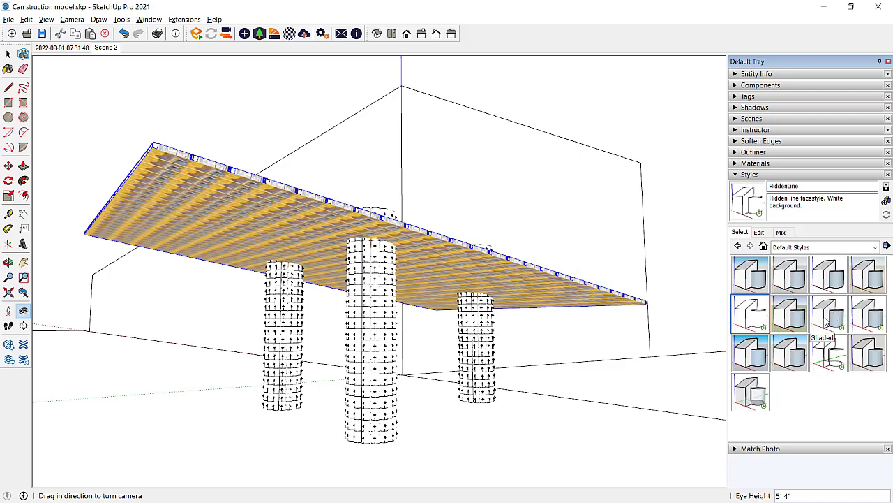
left_click(827, 320)
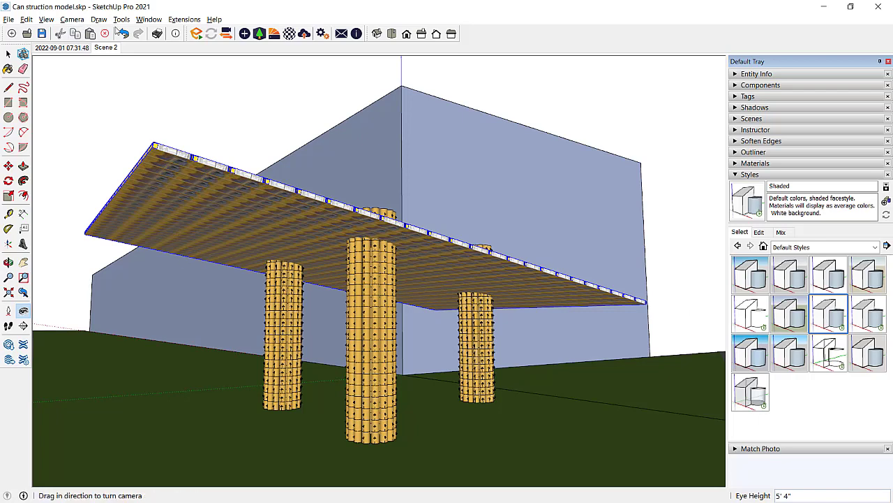
- Add Scene 3 from the current view, then return to Scene 2
right_click(105, 49)
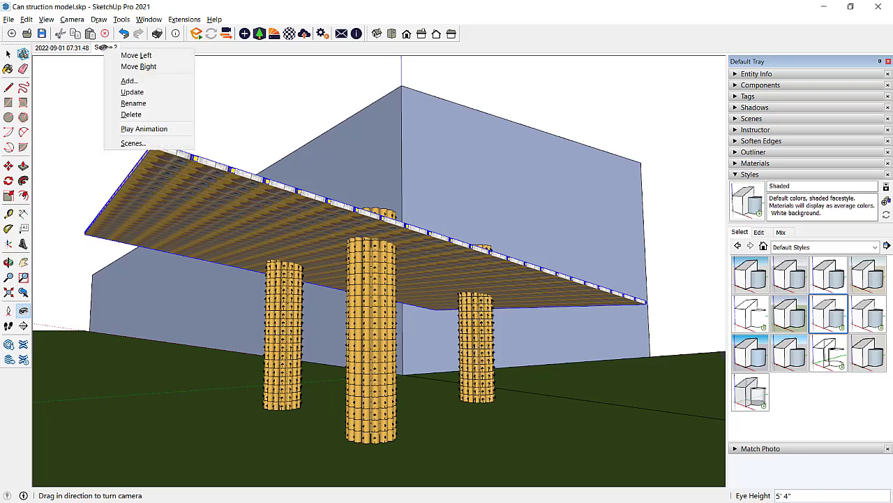
left_click(132, 82)
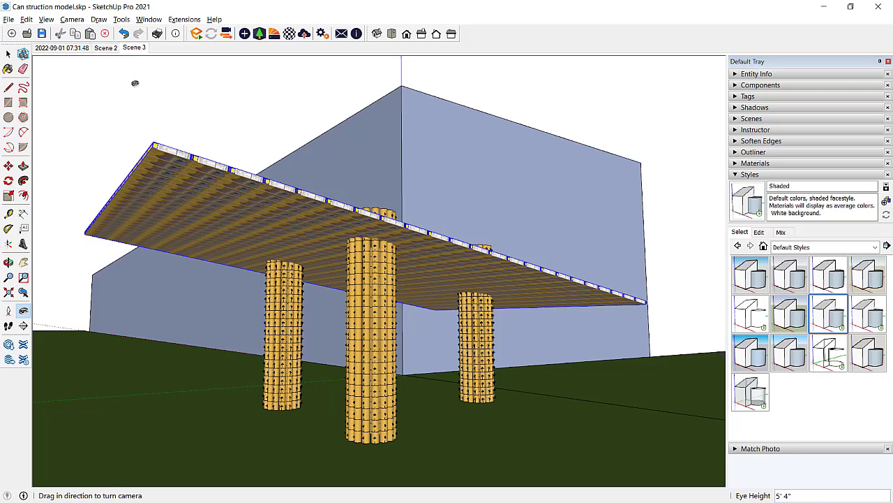
left_click(108, 48)
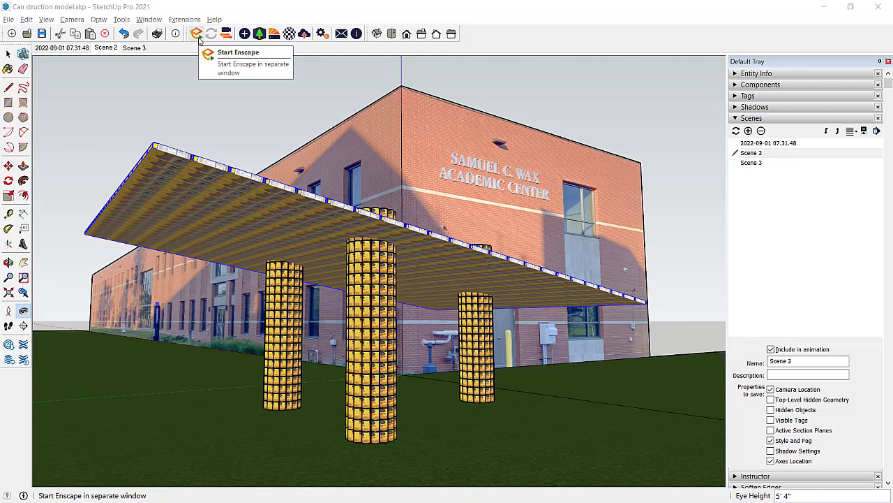
- Start Enscape to render the Can struction model live
left_click(198, 38)
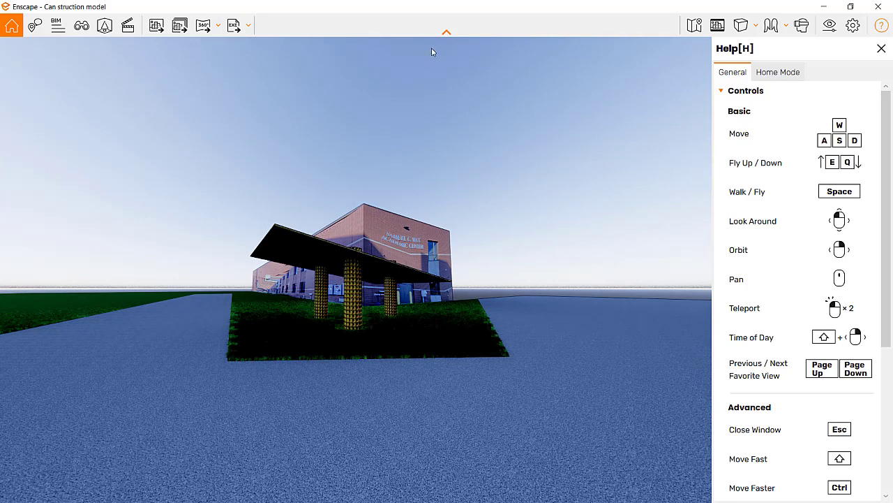
- Snap Enscape to the right half of the screen and SketchUp to the left
double_click(370, 4)
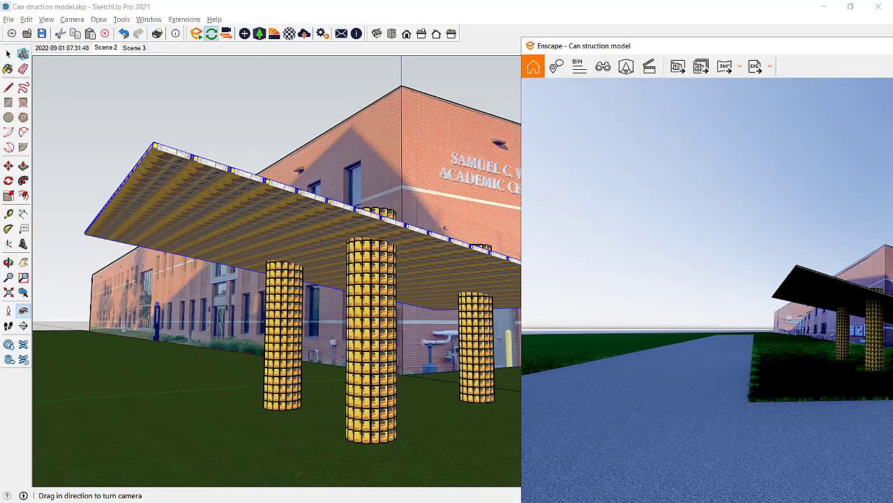
key("super+Right")
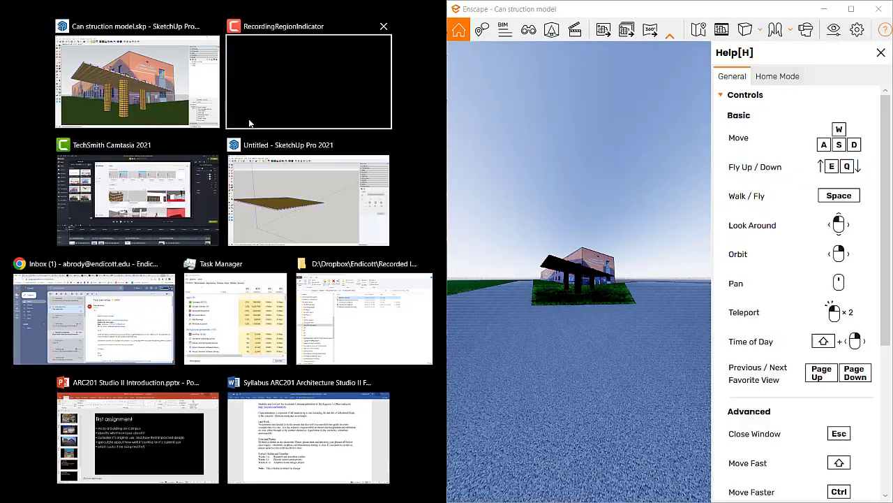
left_click(164, 104)
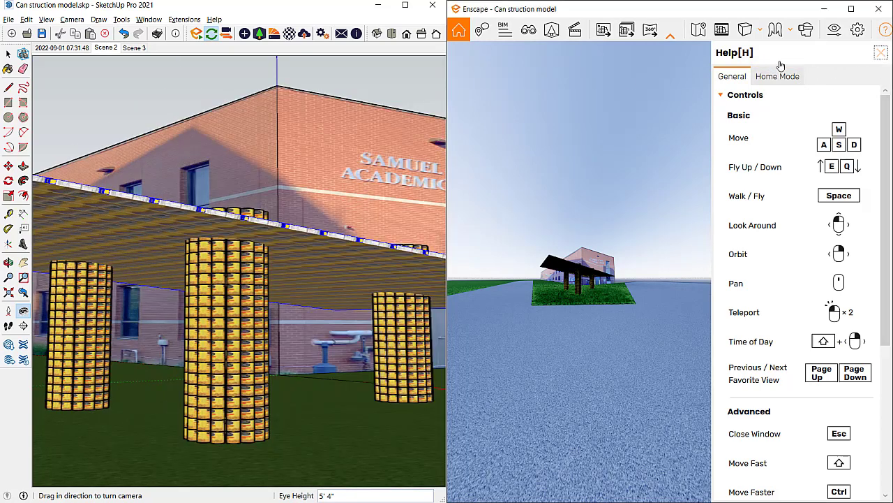
- Hide the tray and sync Enscape with the SketchUp camera, viewing under the canopy
left_click(881, 53)
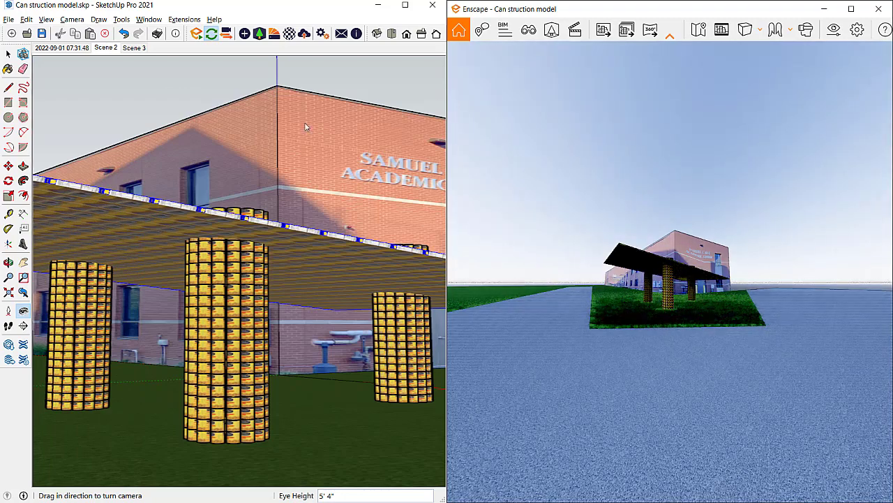
left_click(226, 34)
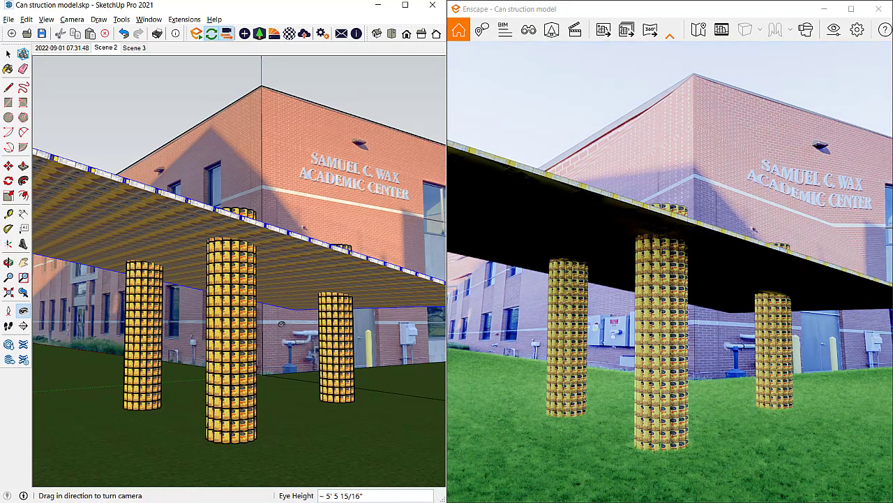
scroll(281, 323, "down", 2)
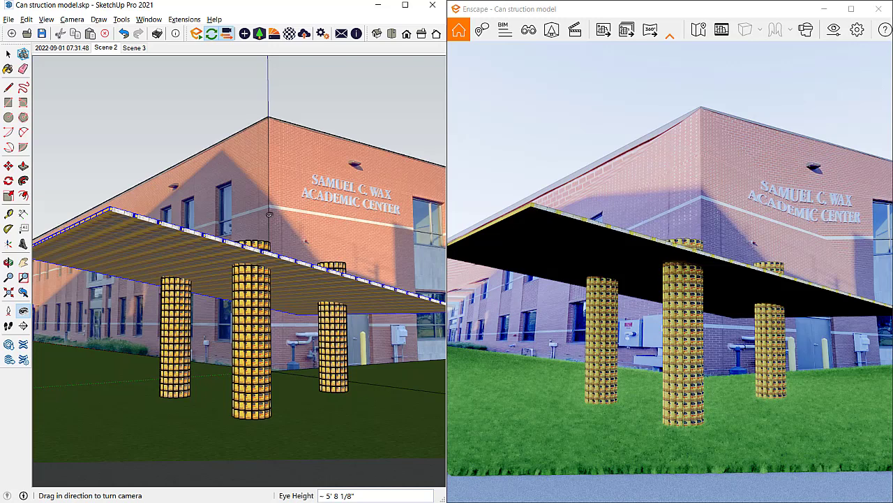
key("space")
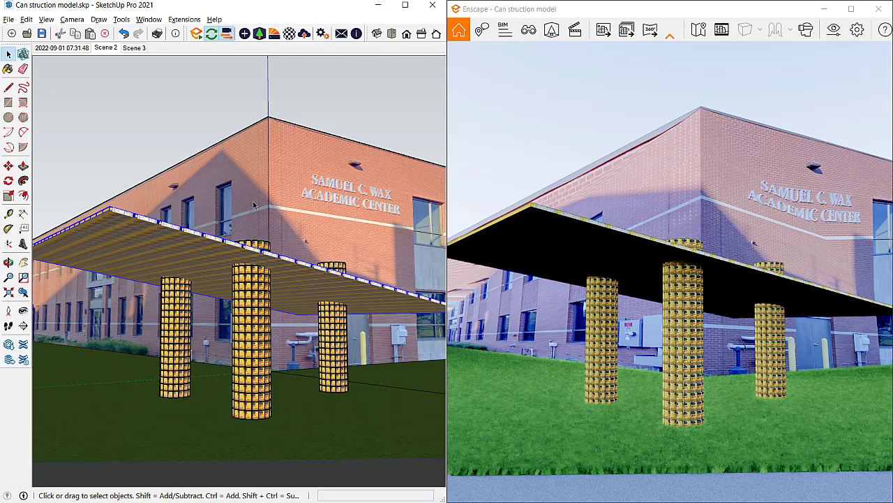
- Select the building wall face and inspect its texture context menu
left_click(254, 205)
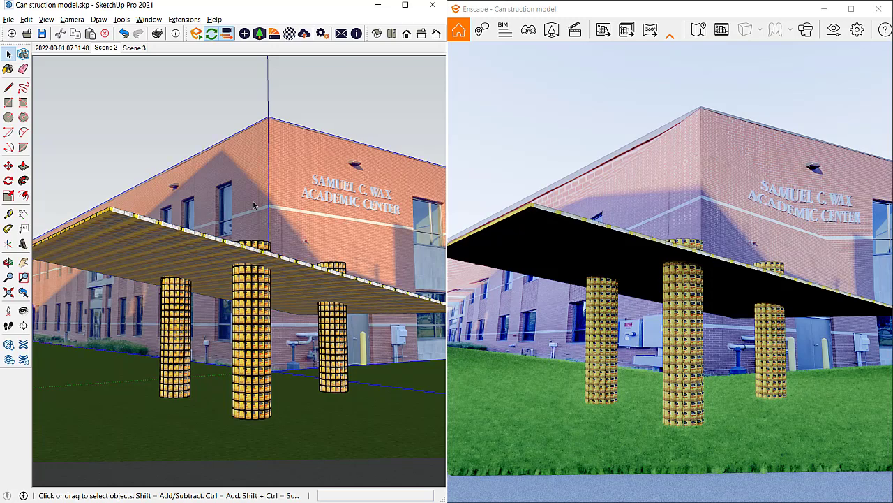
key("ctrl+z")
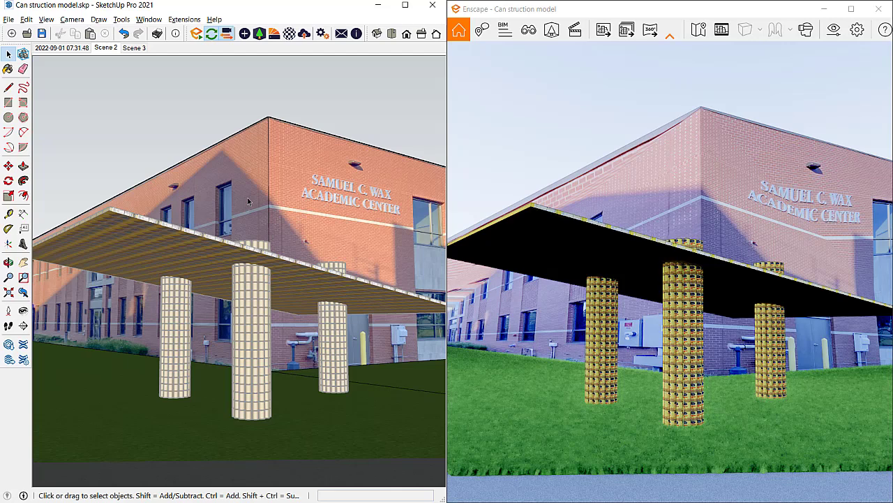
left_click(247, 202)
right_click(248, 202)
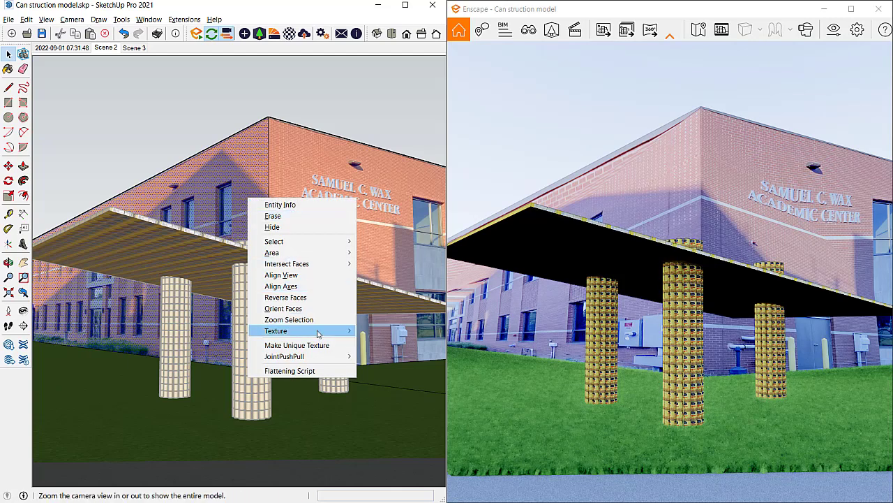
mouse_move(318, 335)
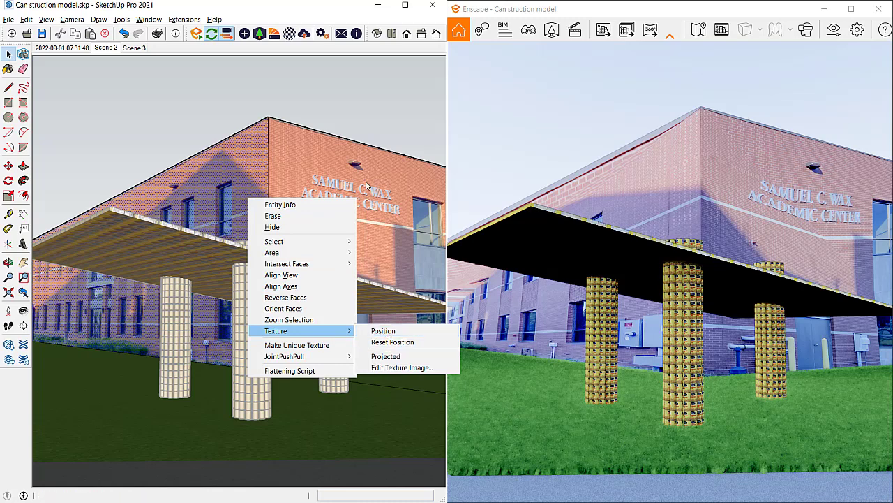
left_click(235, 108)
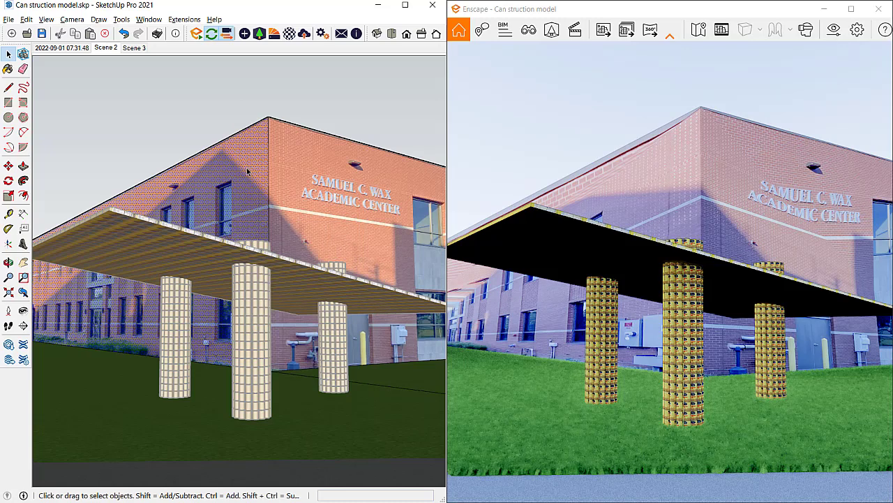
- Make the photo textures on the left and right building walls unique
right_click(247, 171)
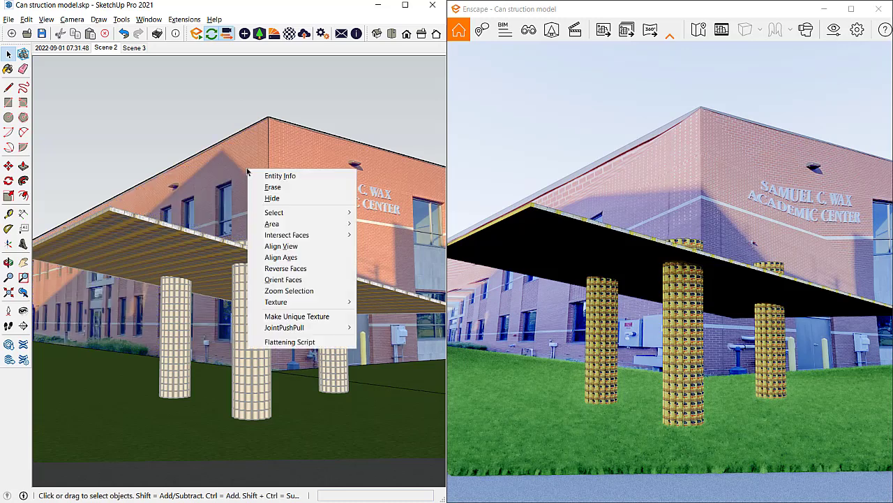
left_click(291, 317)
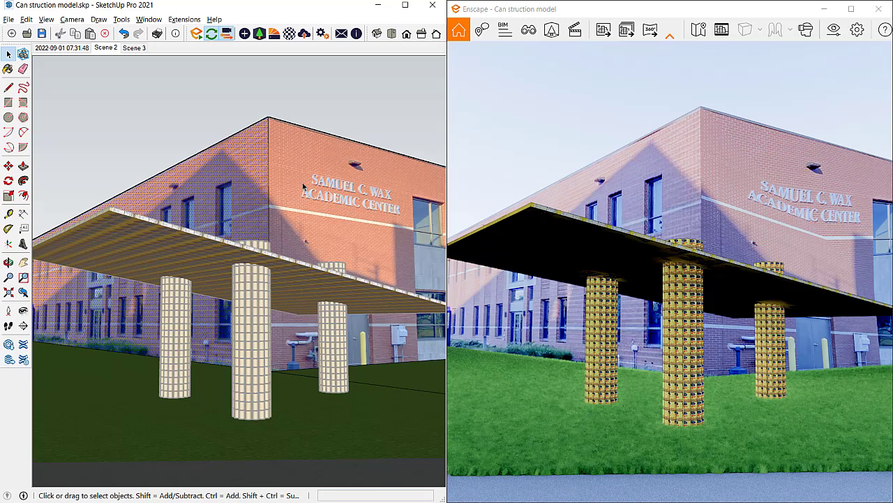
right_click(304, 187)
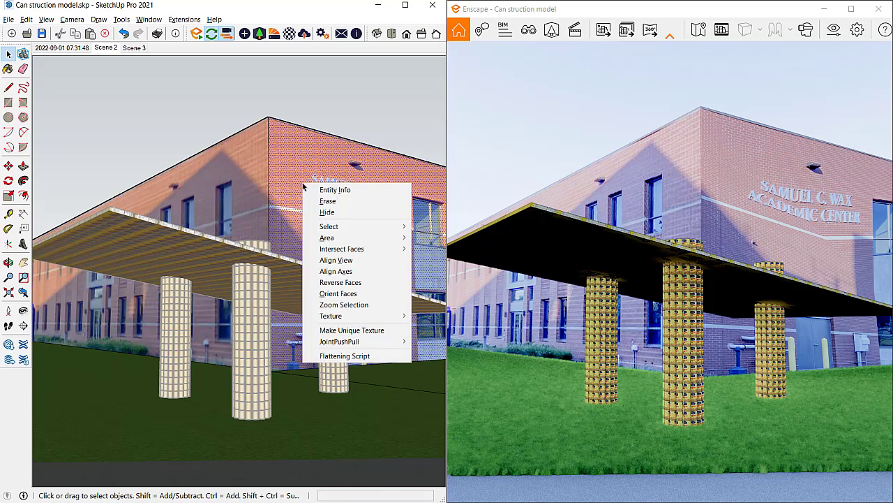
left_click(345, 331)
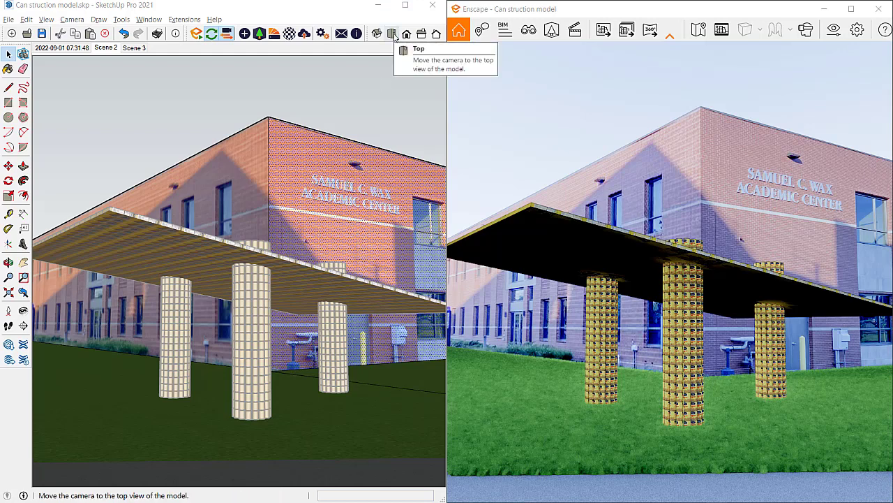
- Stop Enscape from synchronizing with the SketchUp camera
left_click(225, 37)
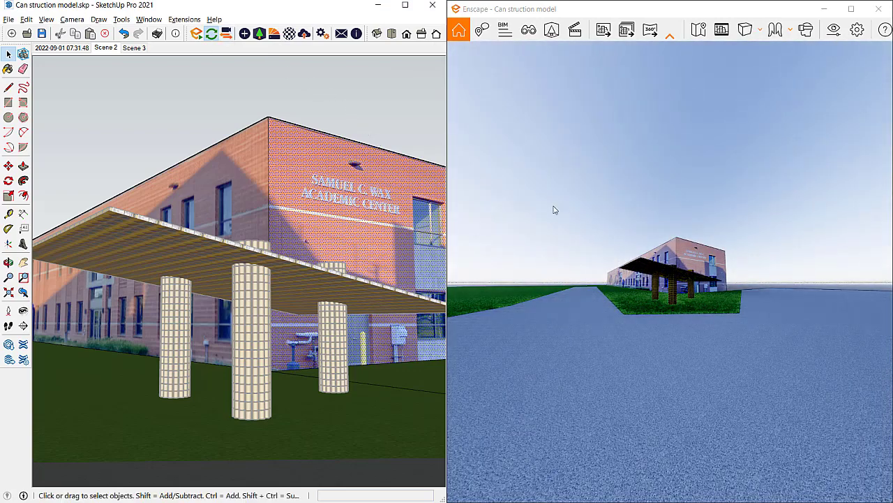
scroll(653, 266, "up", 10)
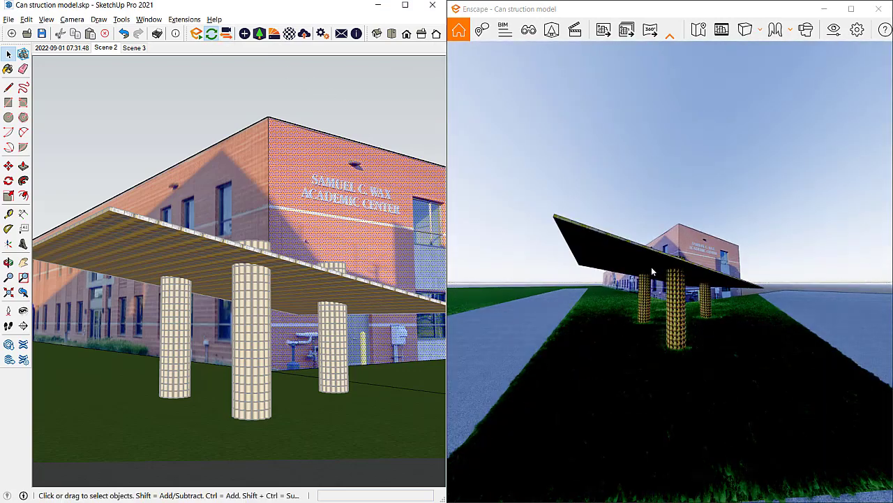
scroll(645, 266, "down", 5)
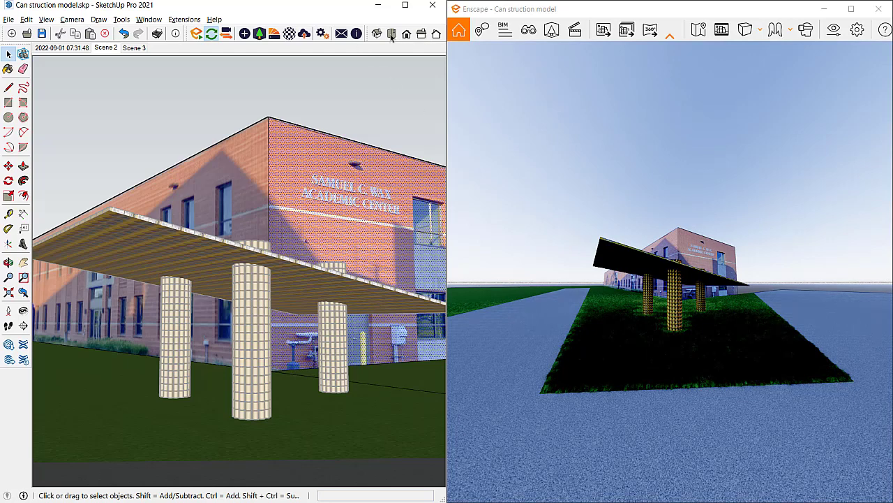
- Save a Top view with Parallel Projection as new Scene 4
left_click(391, 35)
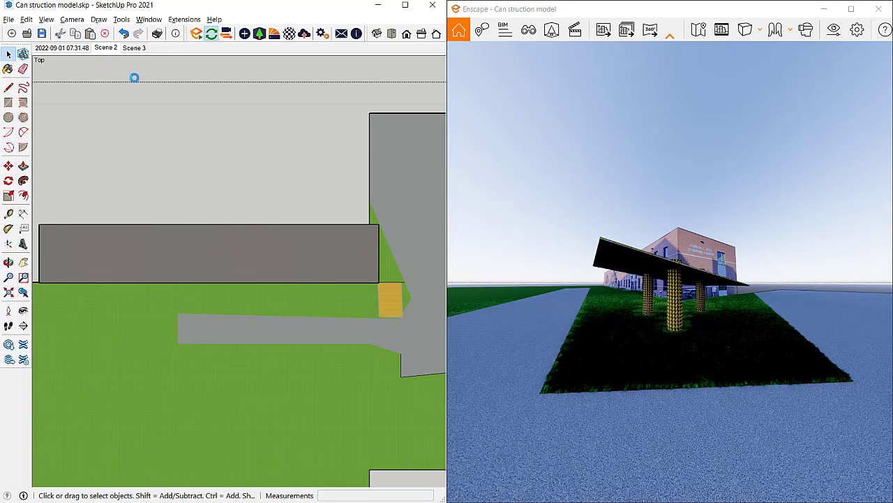
left_click(252, 176)
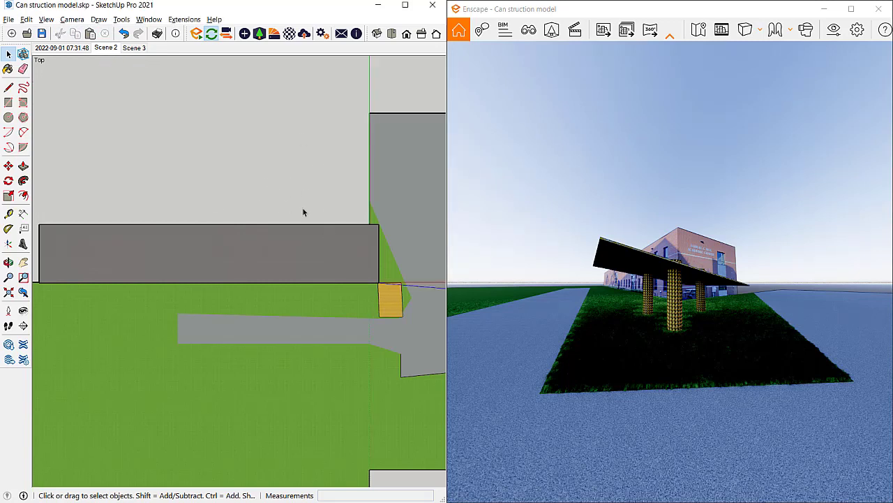
left_click(72, 20)
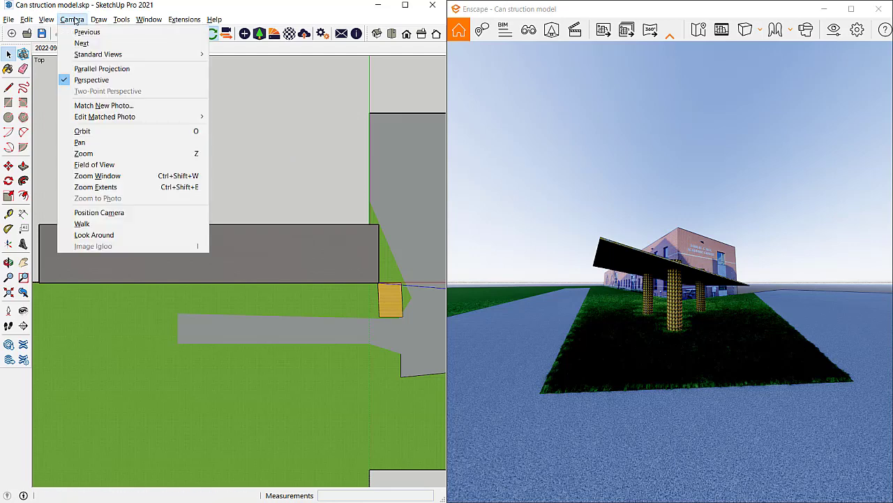
left_click(99, 69)
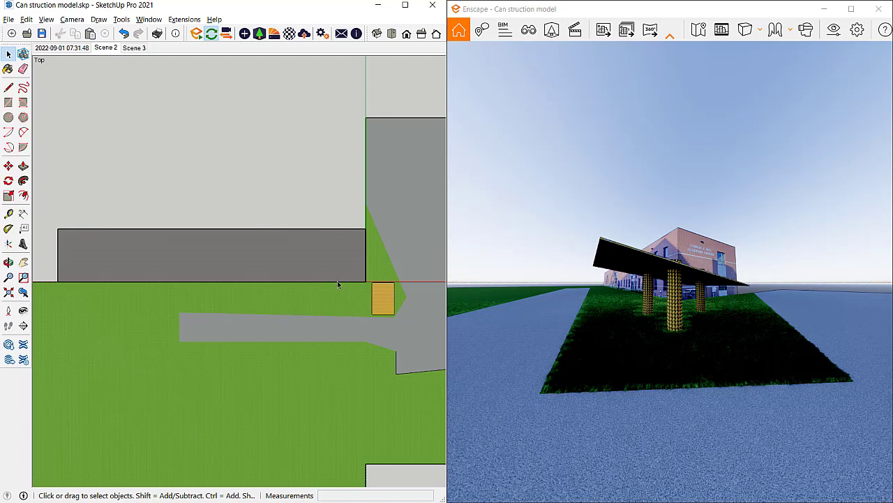
right_click(111, 49)
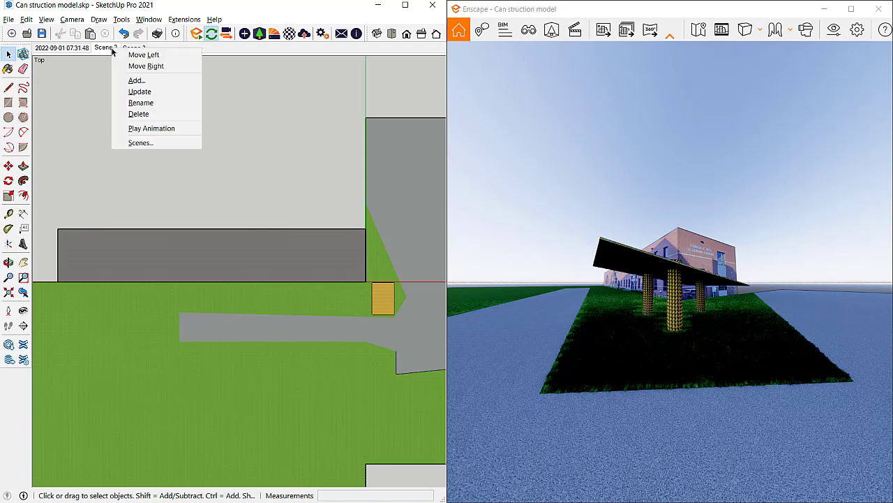
left_click(132, 81)
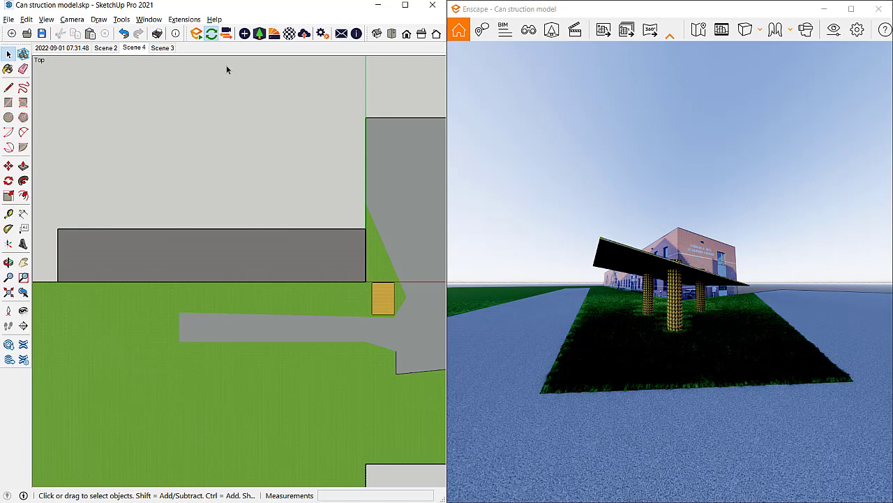
- Open the Enscape Asset Library and browse the asset grid for people
left_click(259, 33)
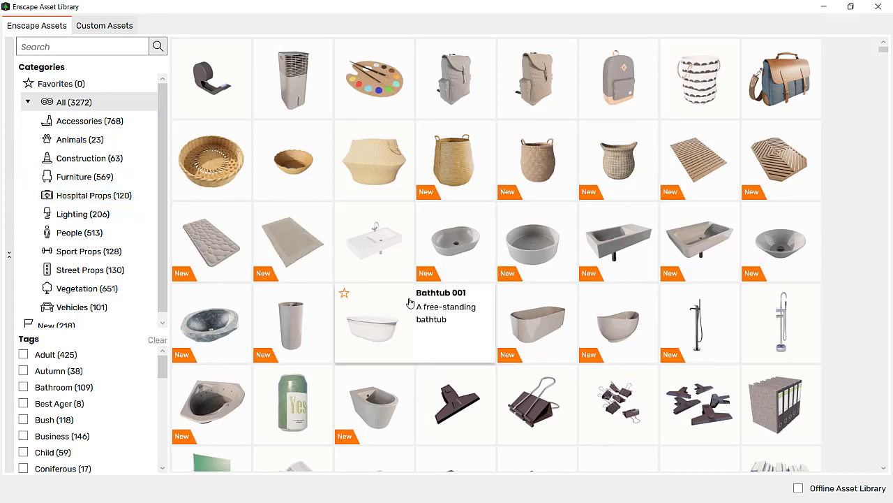
scroll(405, 302, "down", 1)
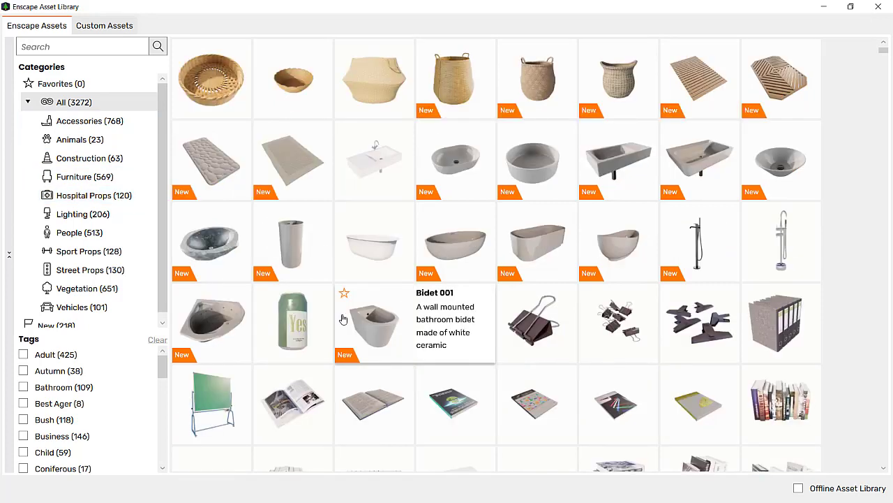
mouse_move(289, 330)
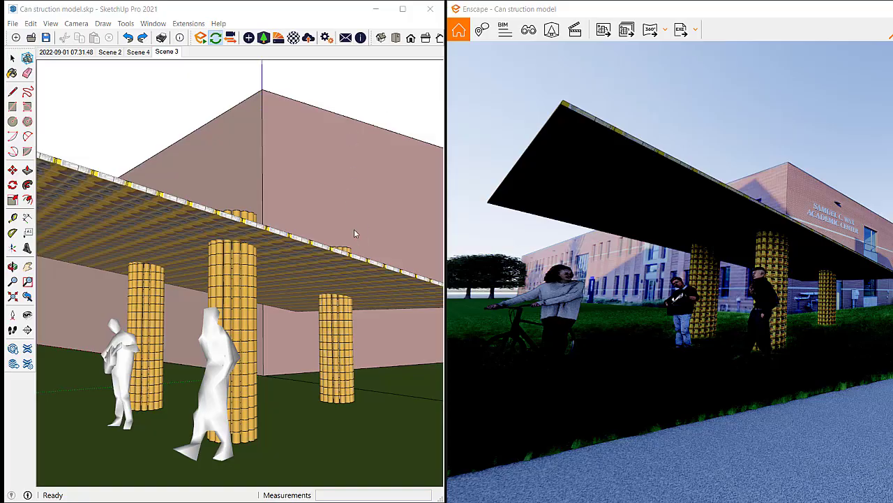
- Place an Enscape spot light beside the back column, aim it at the canopy underside, and set it to 16,149 cd
mouse_move(62, 44)
left_mouse_down()
mouse_move(62, 78)
mouse_move(61, 43)
left_mouse_up()
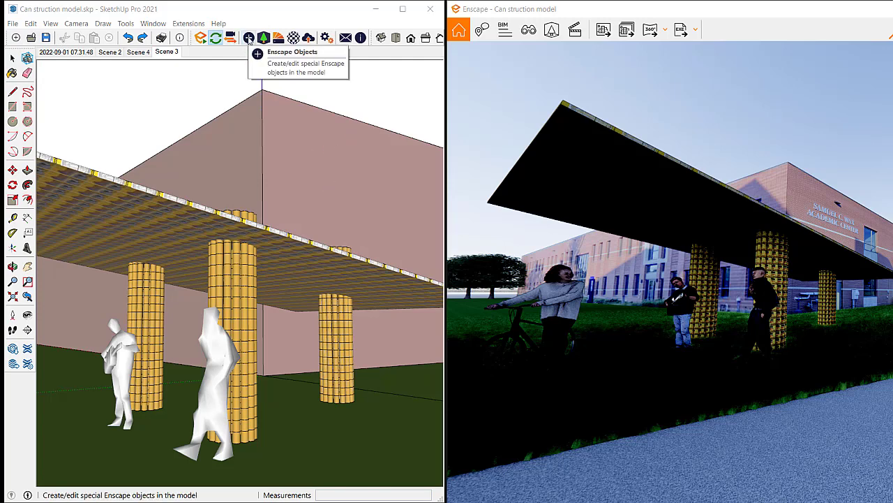
left_click(249, 38)
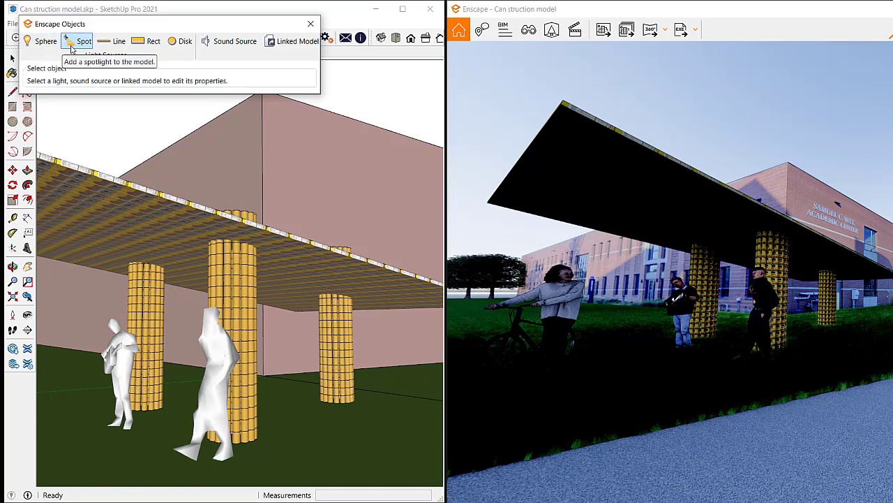
left_click(79, 41)
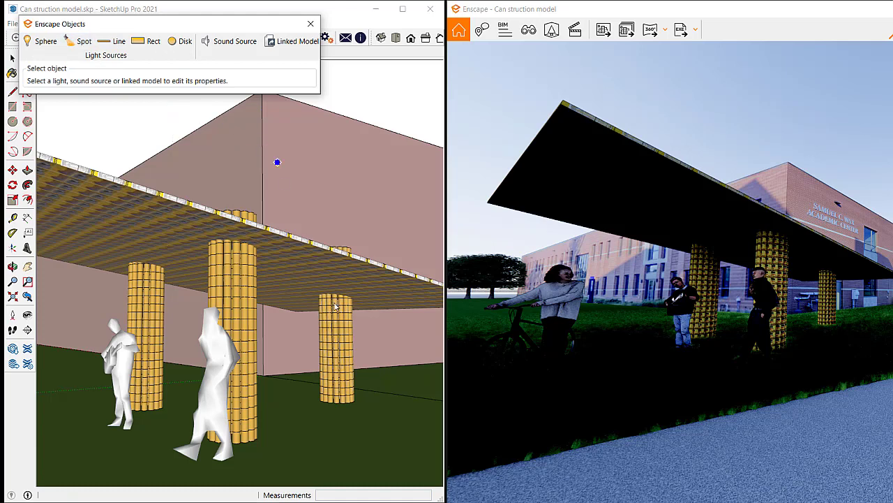
left_click(321, 409)
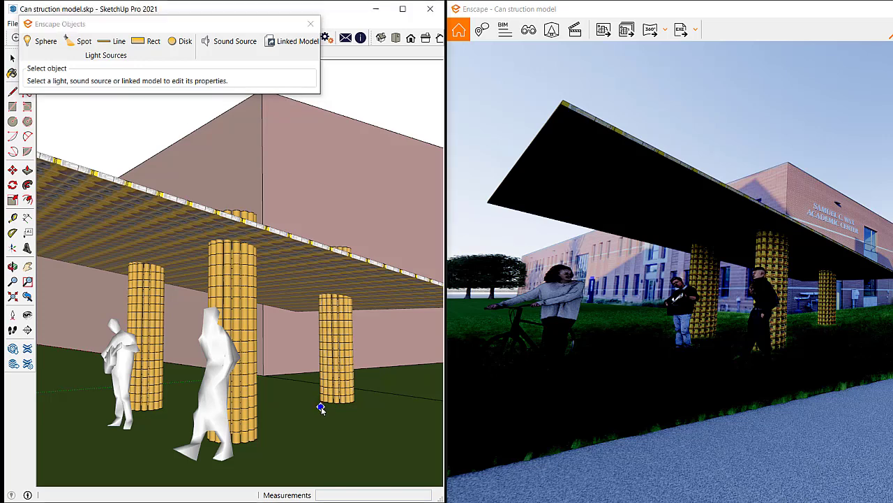
left_click(319, 357)
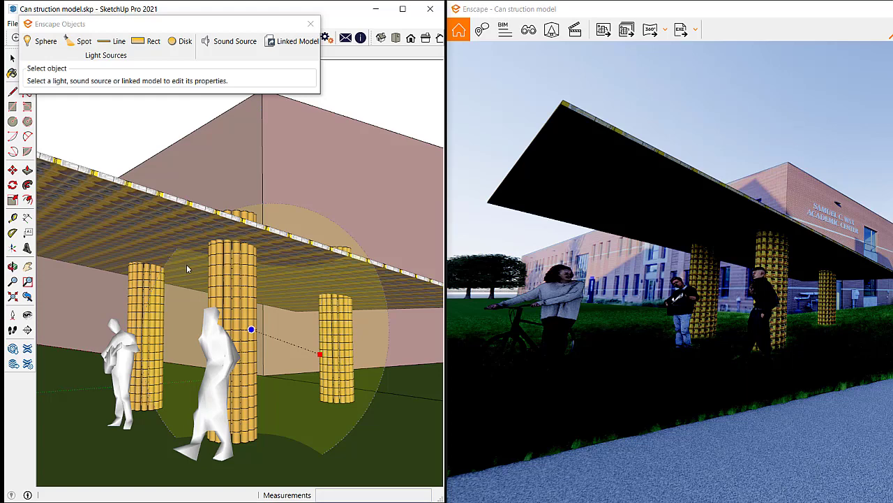
left_click(148, 253)
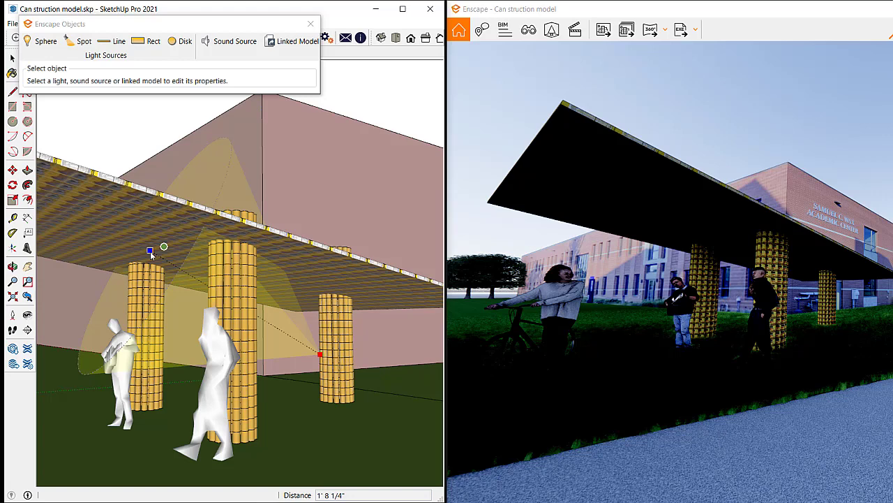
left_click(151, 255)
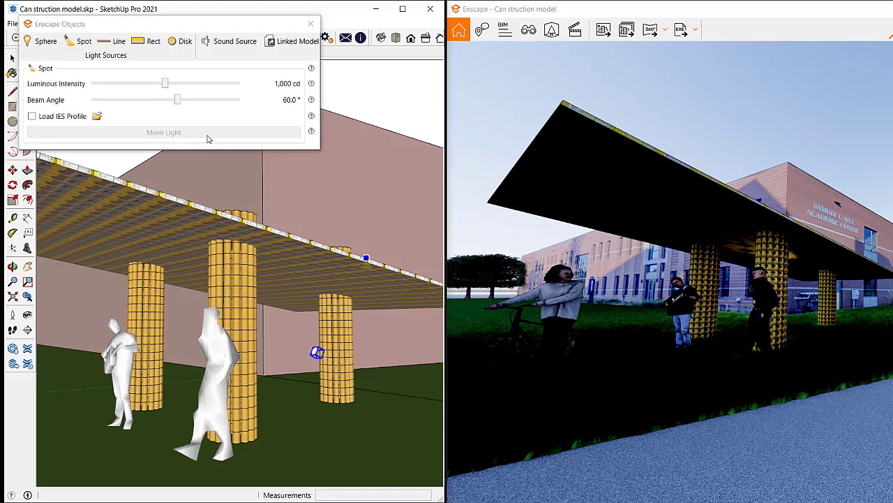
left_click_drag(166, 84, 195, 85)
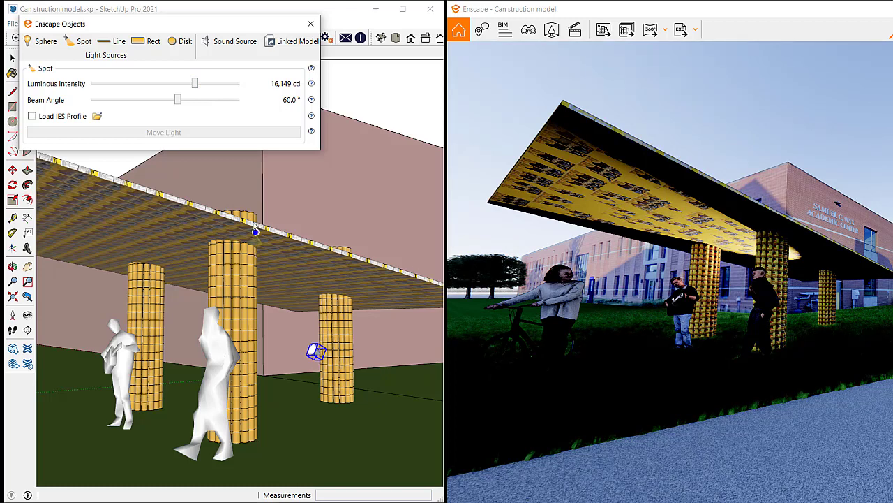
left_click(311, 25)
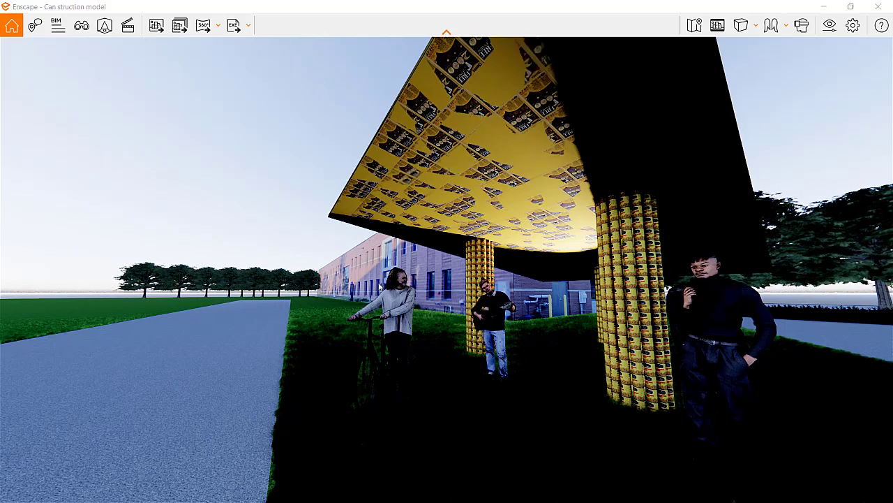
key("d")
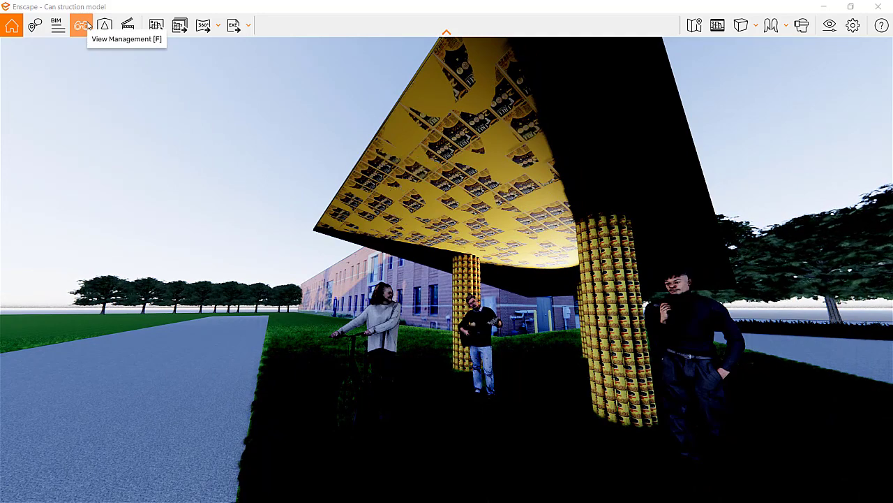
left_click(88, 26)
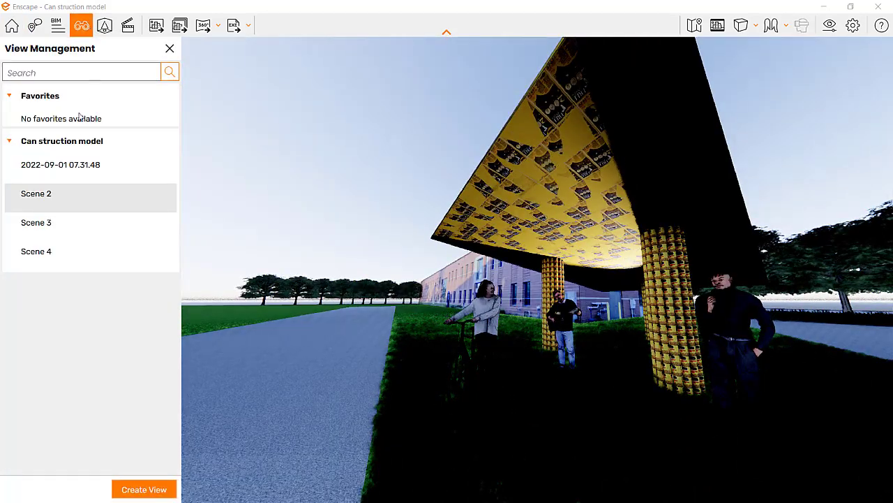
left_click(42, 202)
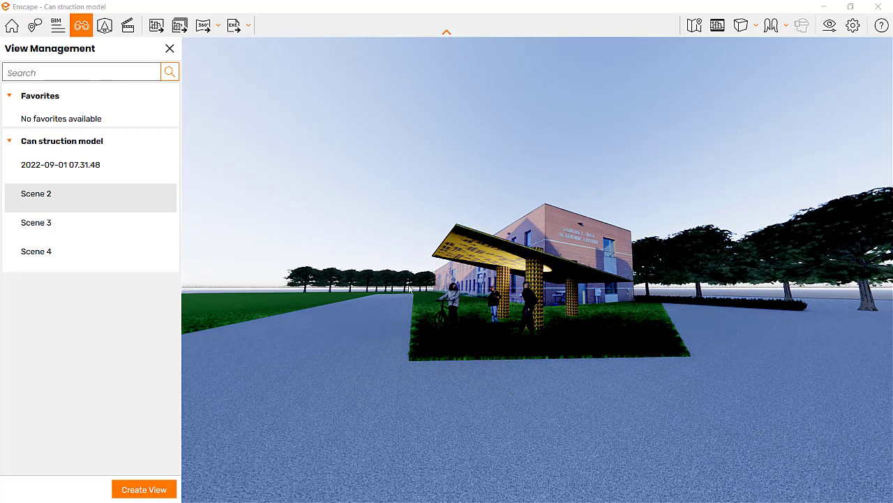
scroll(483, 289, "up", 1)
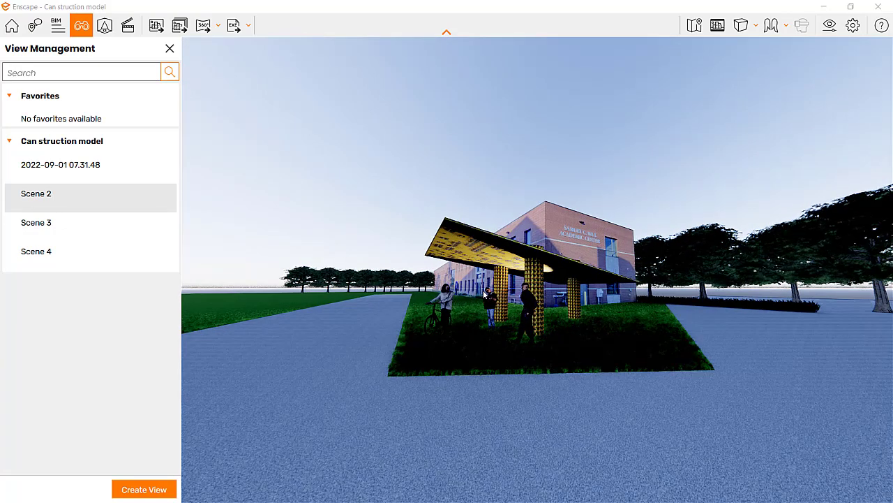
scroll(483, 290, "up", 4)
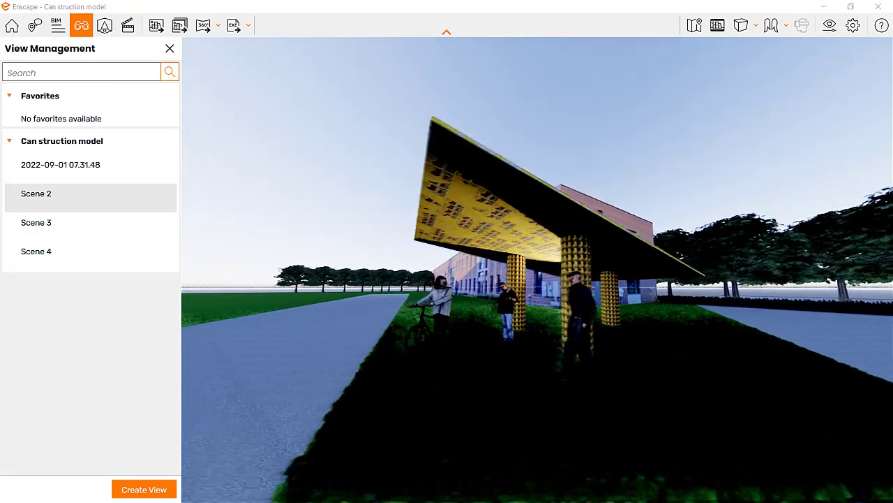
scroll(483, 289, "up", 5)
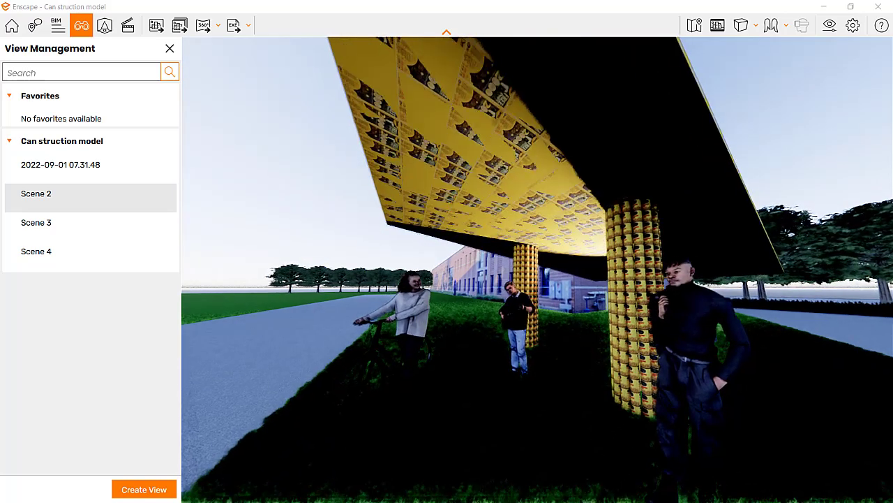
middle_click_drag(483, 290, 374, 302)
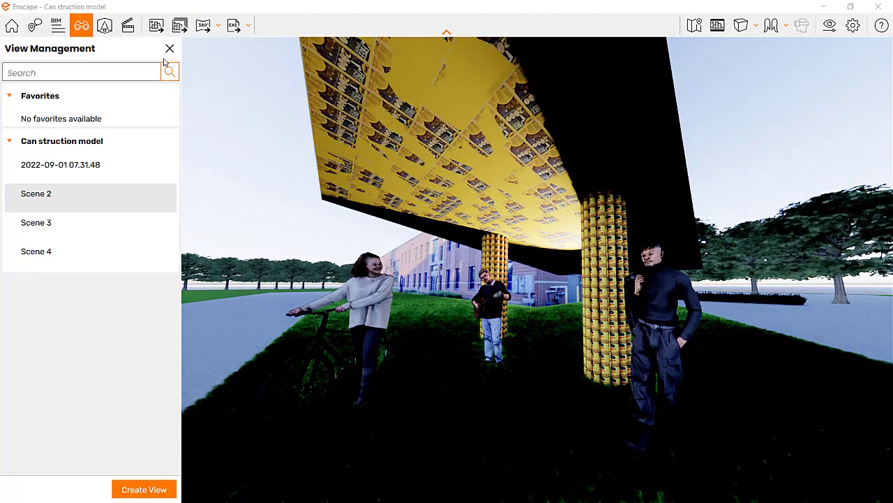
- Raise the Enscape render exposure to 77% in Visual Settings
left_click(830, 25)
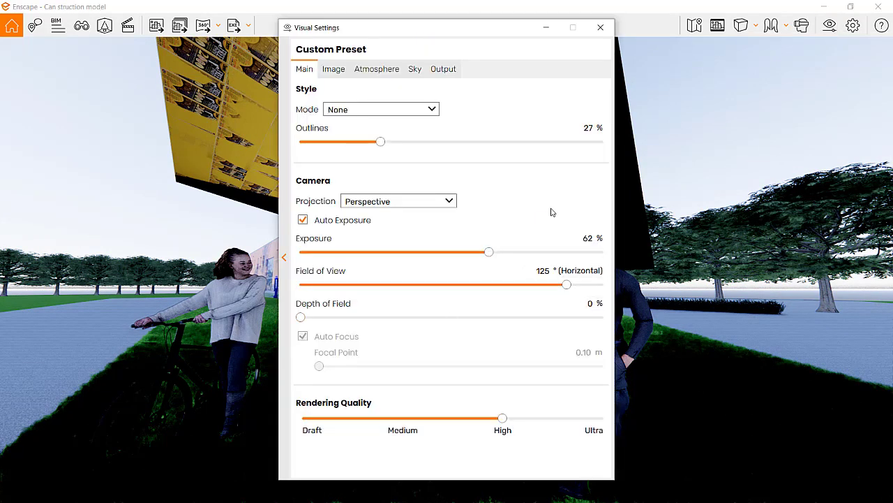
left_click_drag(437, 30, 708, 48)
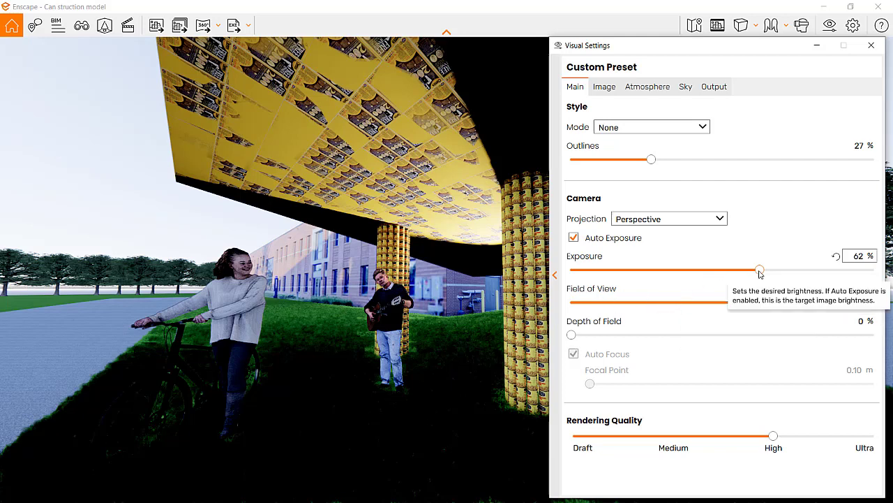
left_click_drag(760, 273, 734, 315)
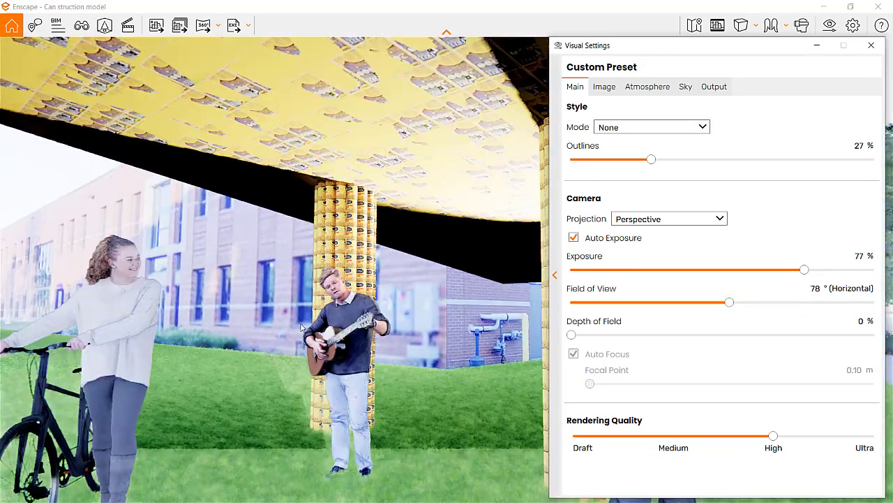
- Add 16% depth of field and a 78° field of view, reframing the camera on the canopy and people
mouse_move(302, 327)
right_mouse_down()
mouse_move(333, 324)
mouse_move(305, 334)
right_mouse_up()
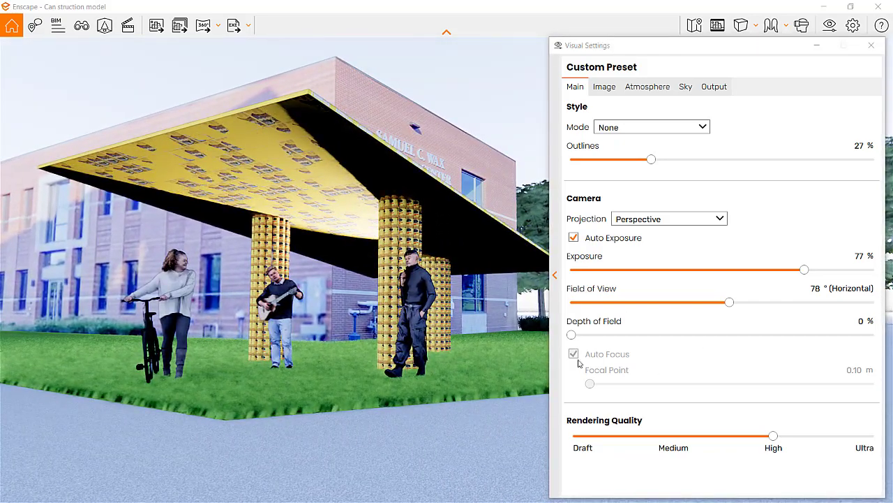
key("a")
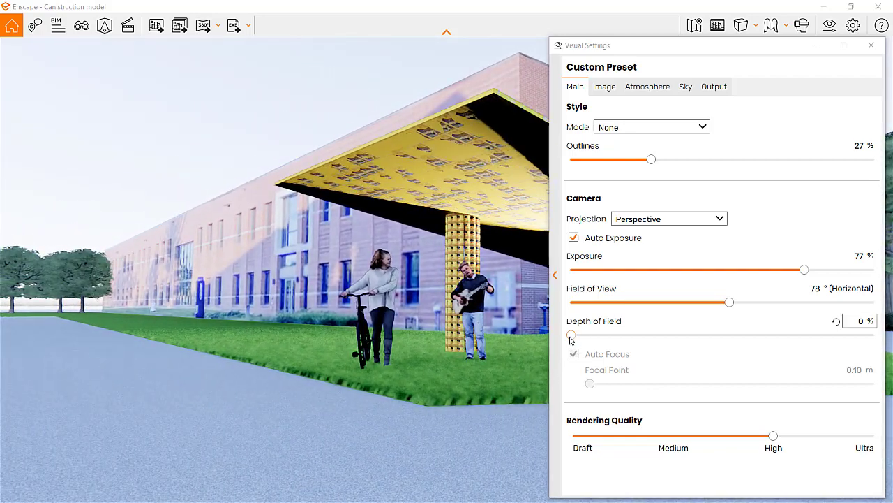
left_click_drag(572, 336, 619, 339)
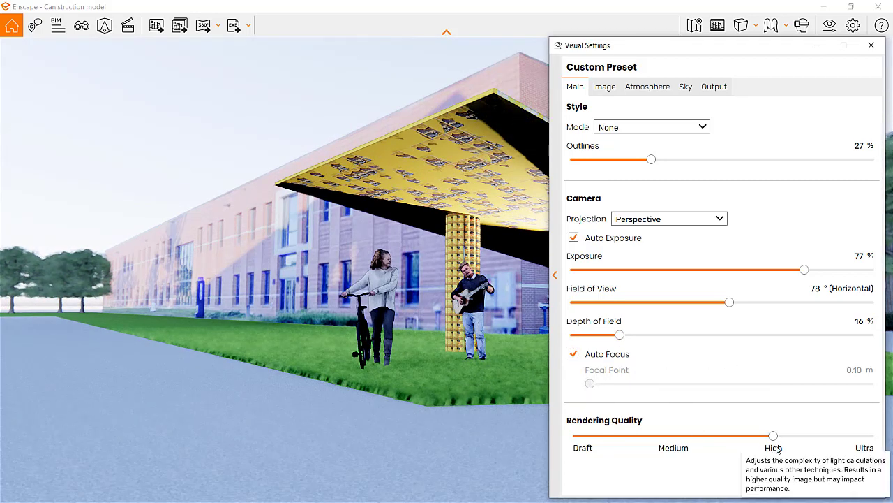
left_click_drag(774, 436, 746, 444)
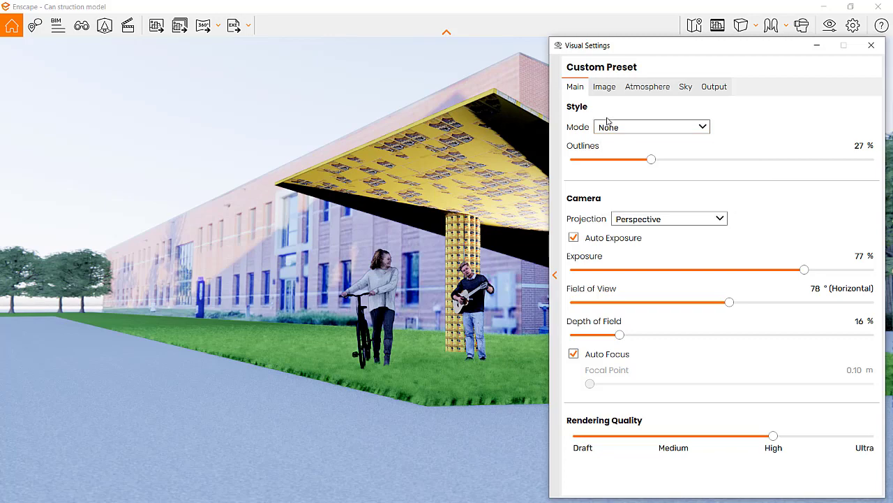
left_click_drag(424, 291, 489, 292)
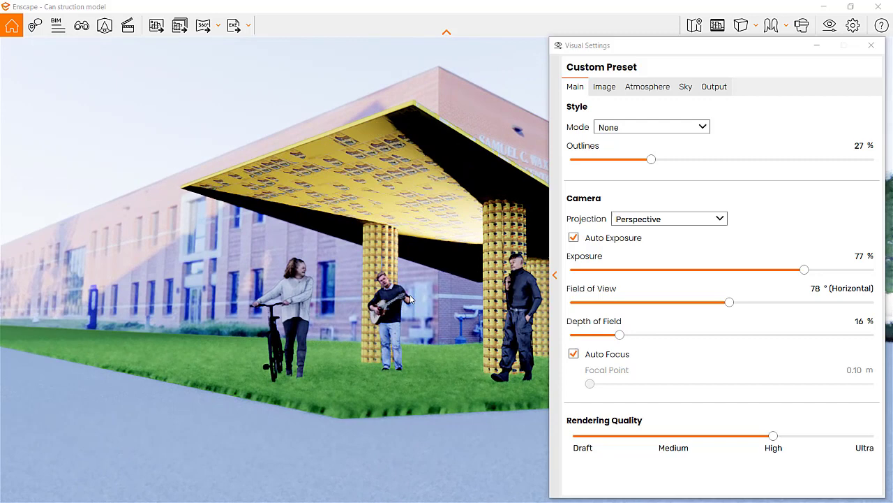
- Enable auto contrast and set fog to 21% at 133 m, ambient brightness to 50%, and artificial light to 146%
left_click(602, 90)
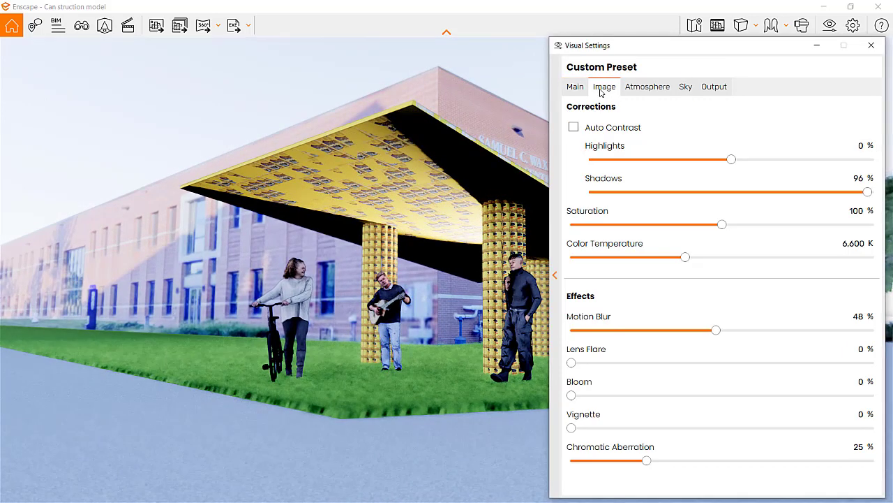
left_click(574, 129)
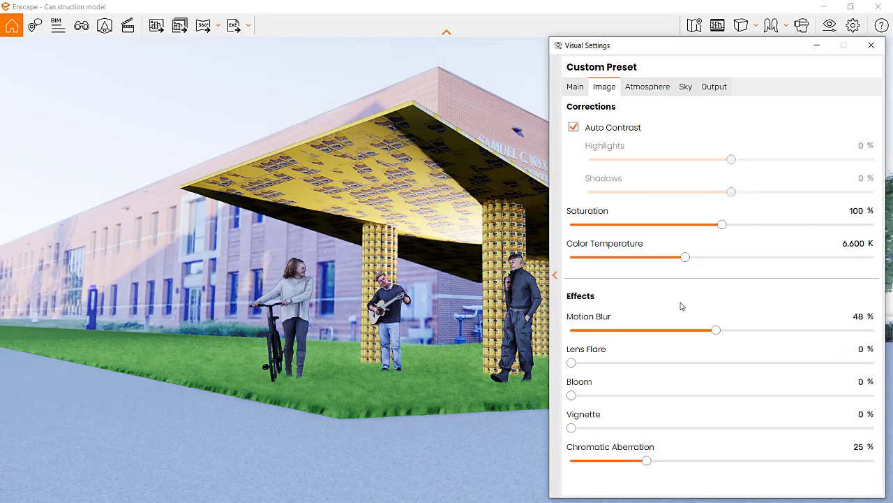
left_click(647, 90)
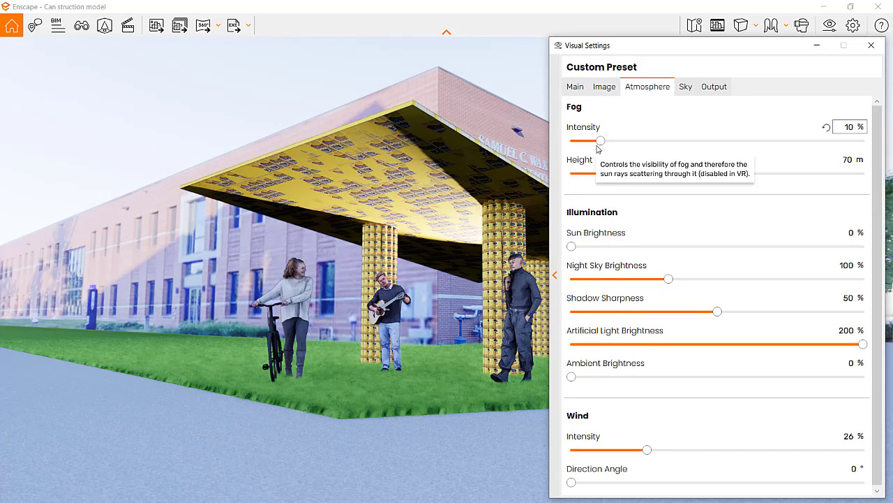
left_click_drag(605, 144, 633, 142)
left_click_drag(647, 176, 700, 179)
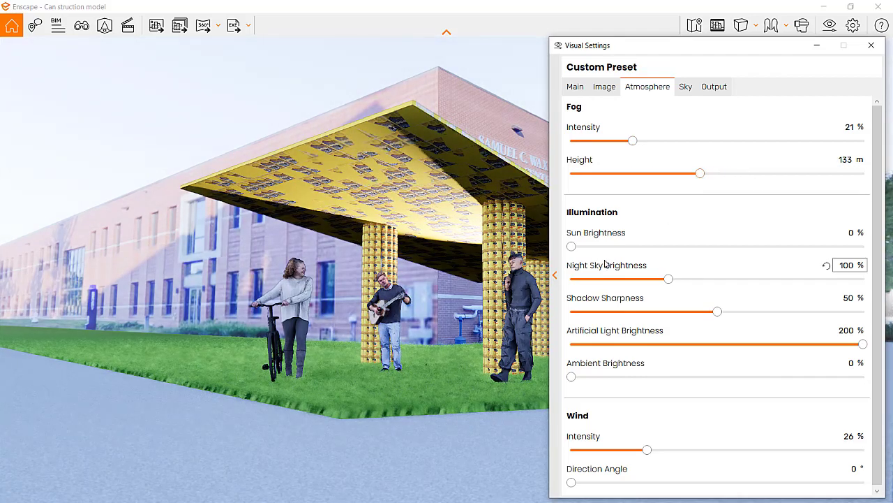
mouse_move(572, 249)
left_mouse_down()
mouse_move(614, 246)
mouse_move(571, 250)
left_mouse_up()
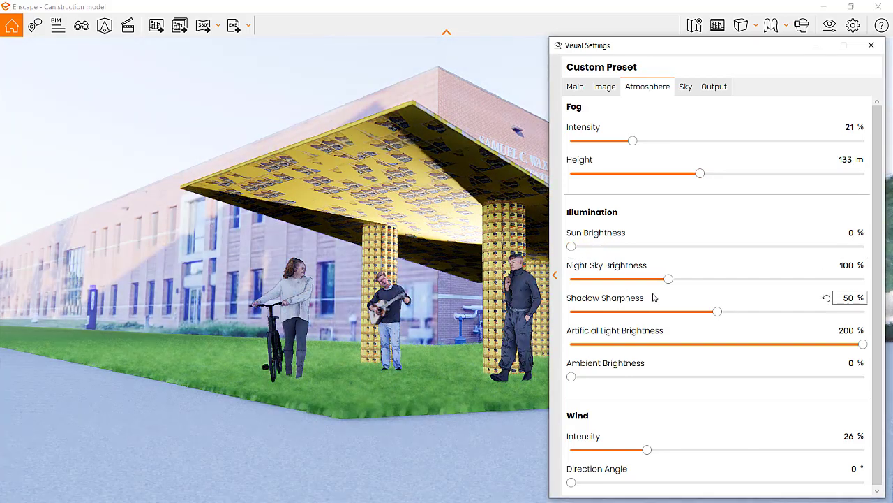
left_click_drag(573, 377, 757, 366)
left_click_drag(863, 343, 785, 344)
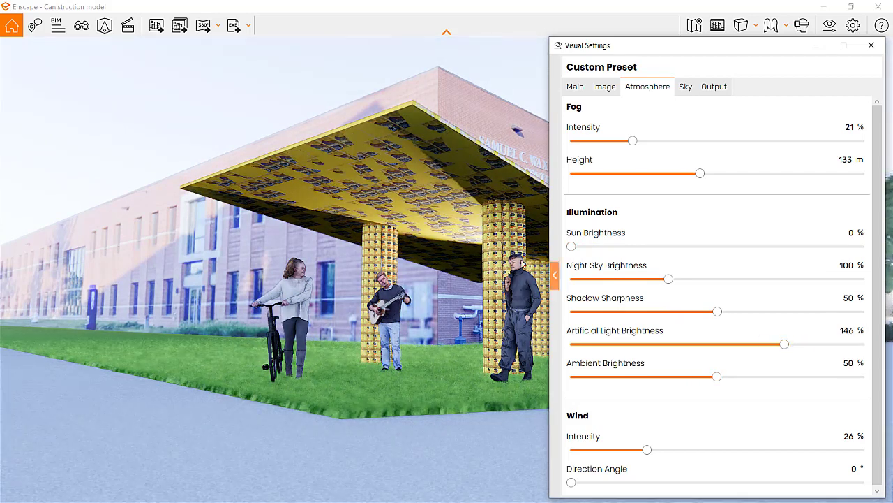
- Set the sky horizon source to Forest and preview it around the scene
left_click(685, 89)
left_click(627, 155)
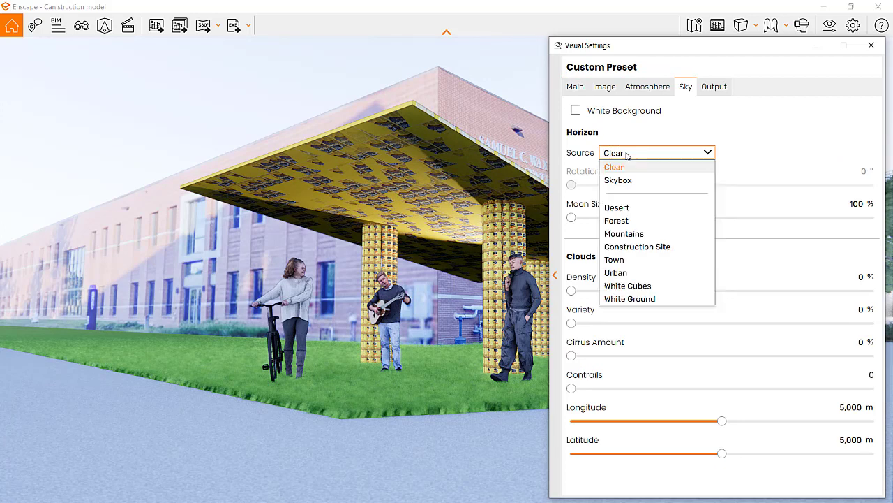
left_click(645, 220)
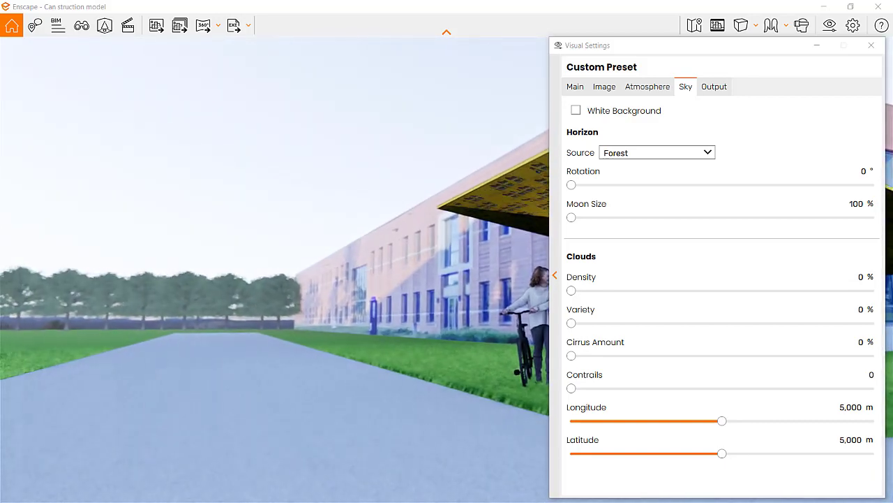
left_click_drag(286, 336, 286, 335)
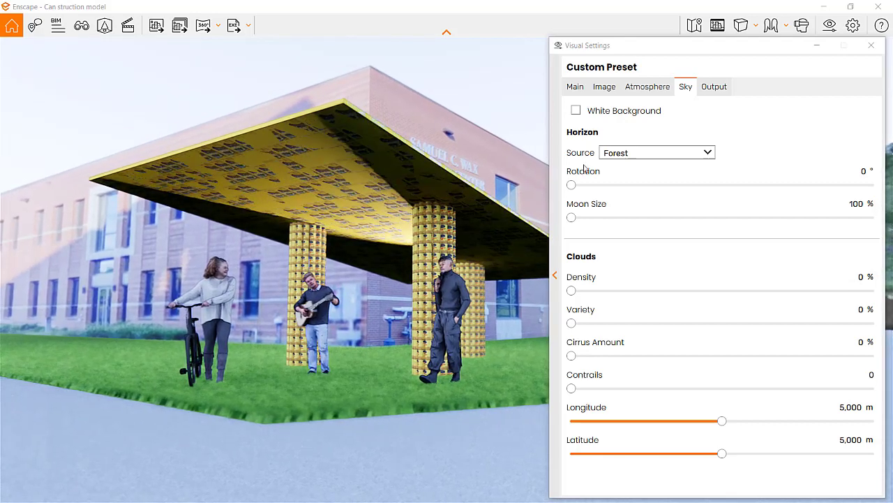
- Set the output resolution to Ultra HD (3840 × 2160)
left_click(715, 87)
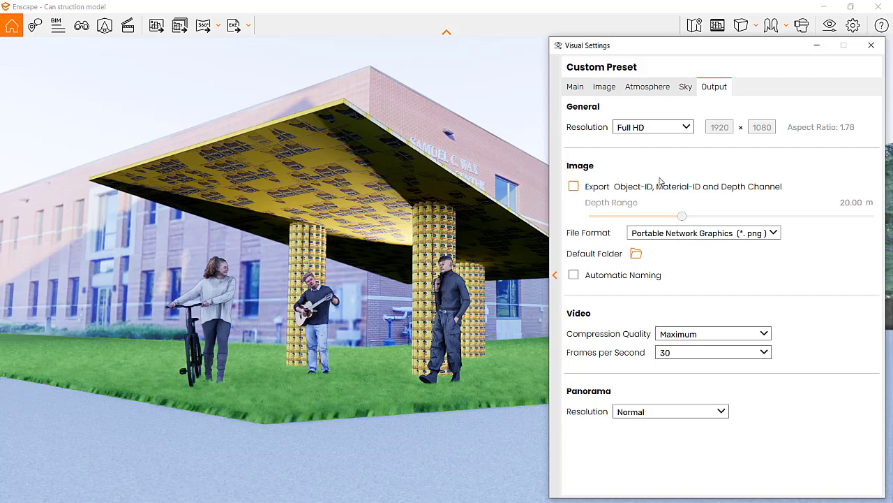
left_click(680, 127)
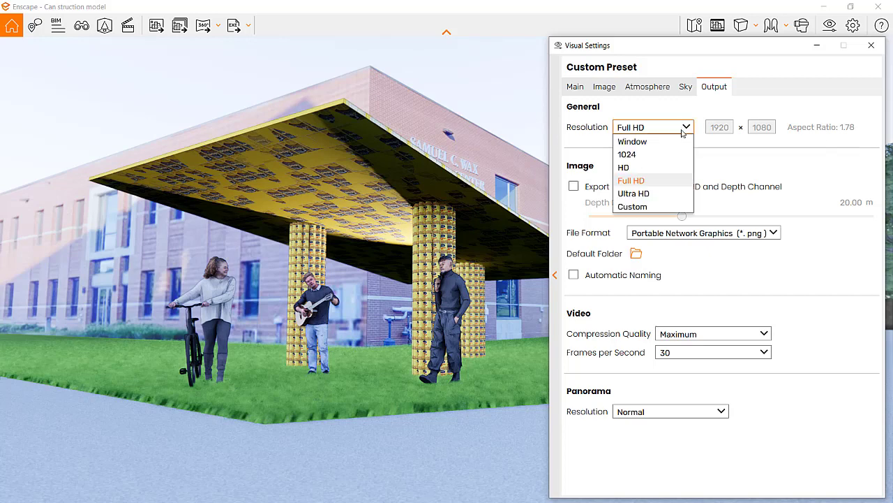
left_click(662, 193)
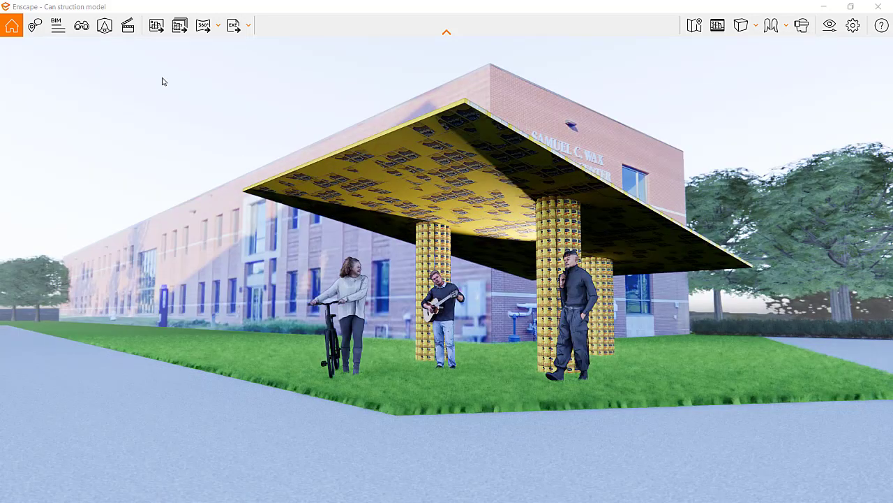
- Save the current street-level camera as the view 'Enscape scene 1' in View Management
left_click(81, 25)
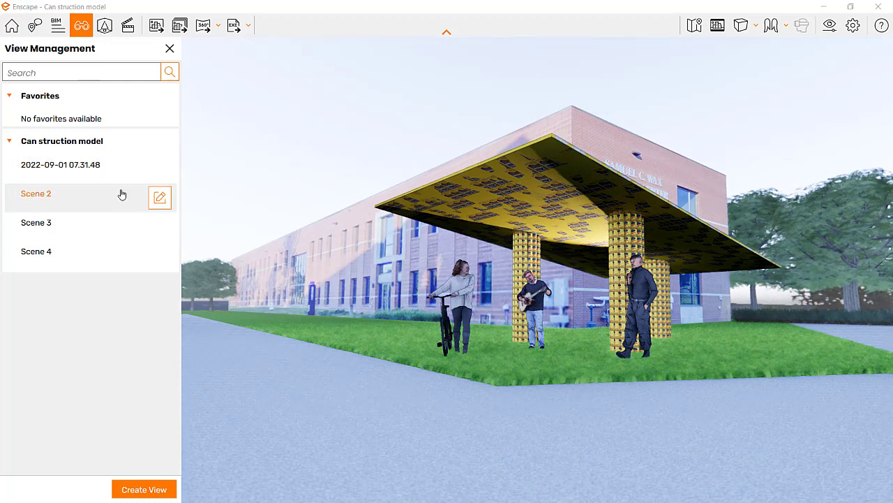
left_click(138, 492)
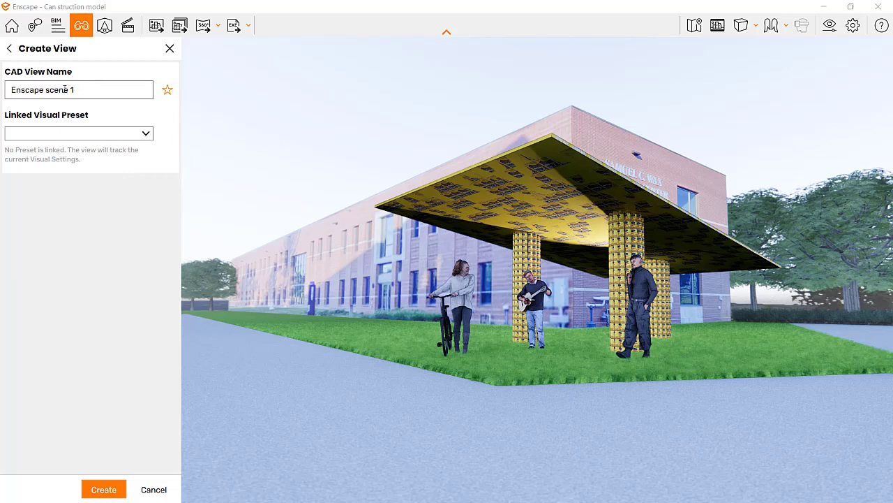
left_click(109, 489)
left_click(169, 49)
left_click(171, 49)
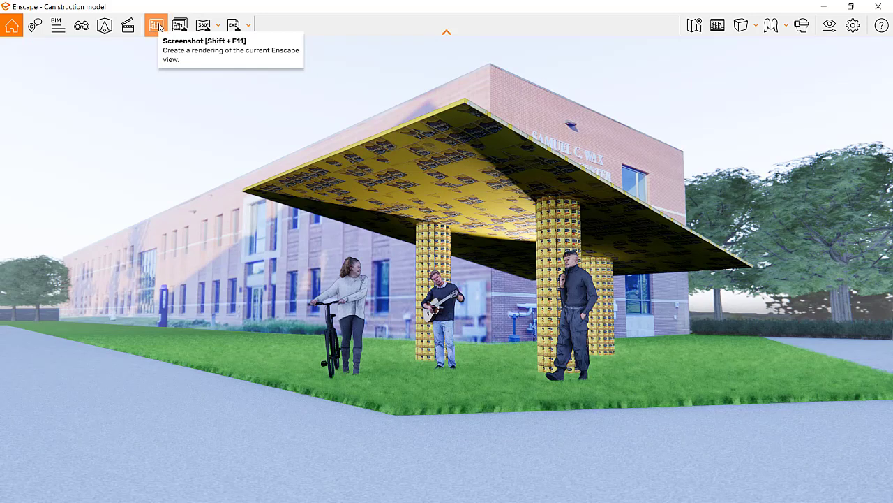
left_click(157, 26)
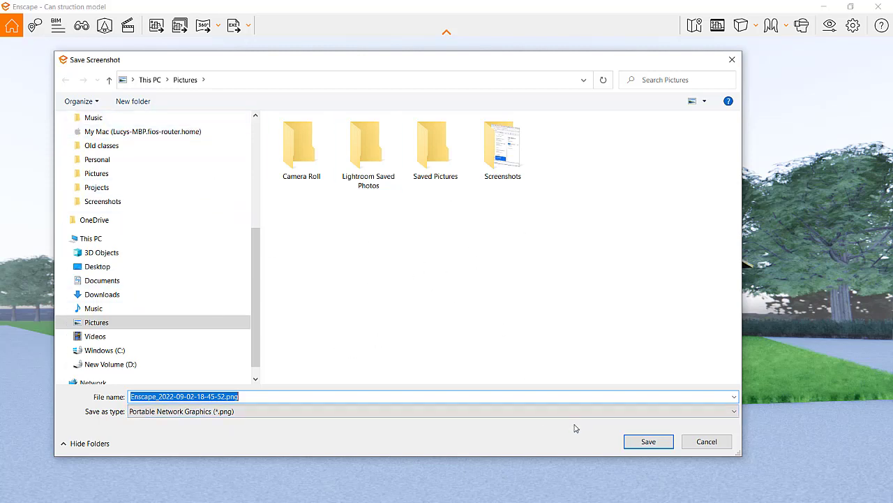
left_click(638, 446)
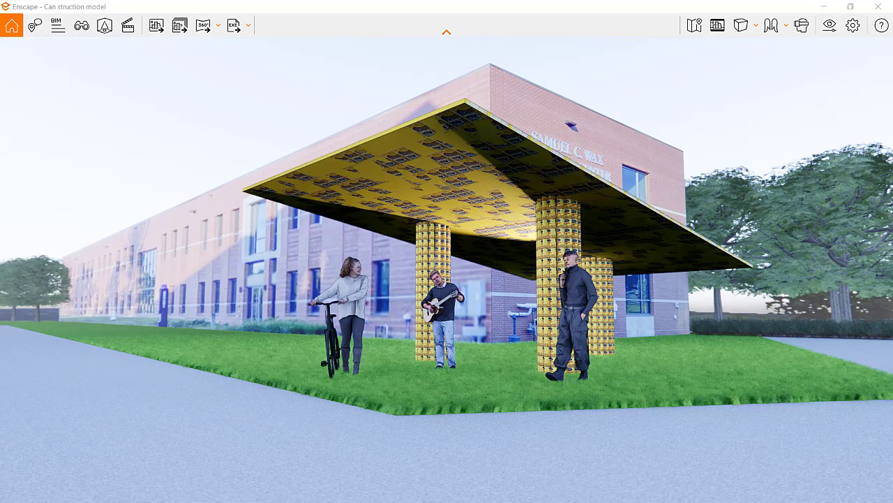
- Jump to the saved Scene 4 top-down view and zoom in on the site
left_click(82, 26)
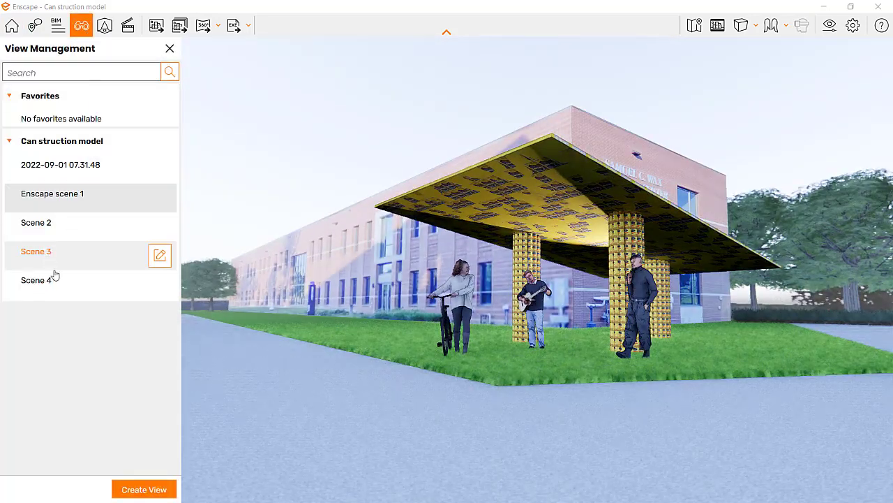
left_click(57, 282)
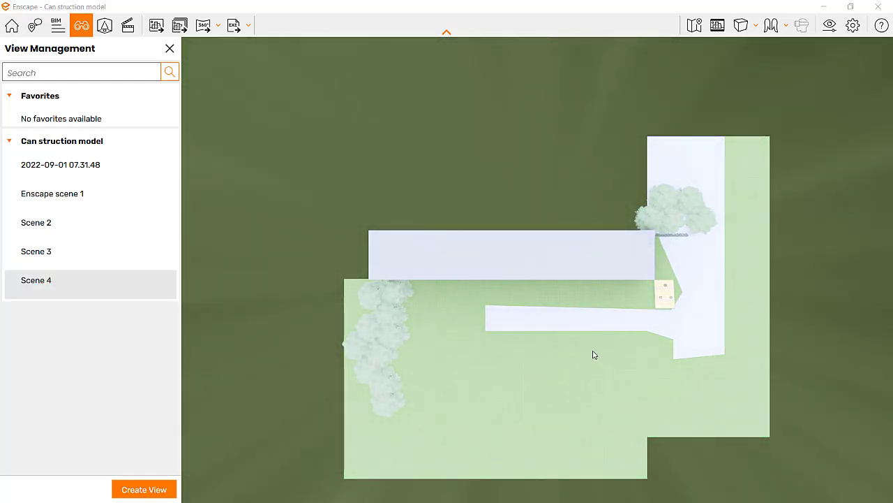
scroll(606, 341, "up", 3)
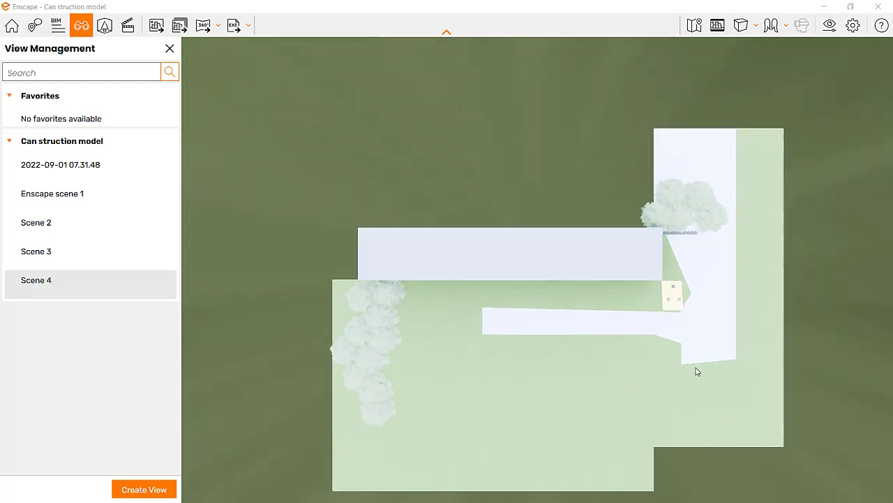
scroll(713, 358, "up", 3)
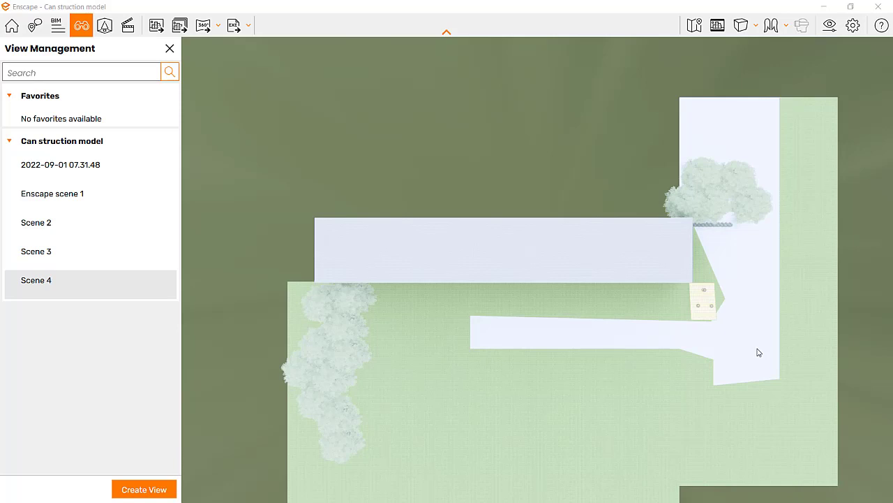
left_click(169, 48)
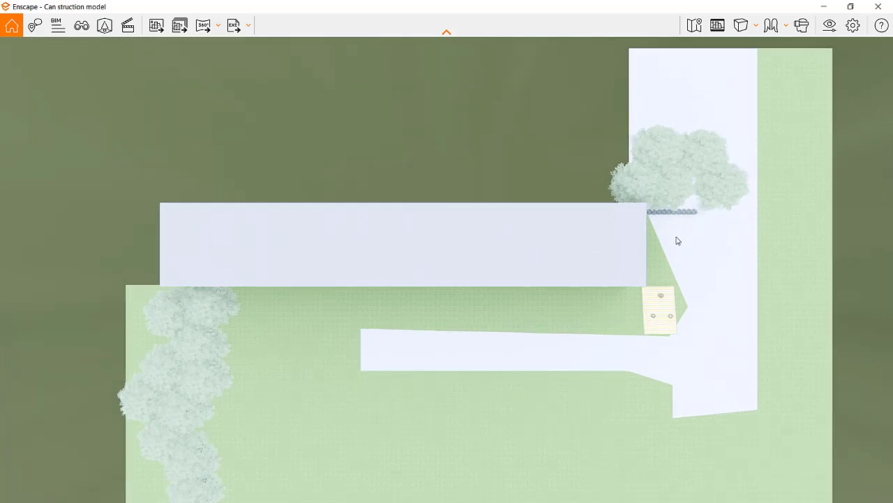
- Switch to orthographic projection and zoom and pan the plan to frame the canopy and walkway
left_click(755, 26)
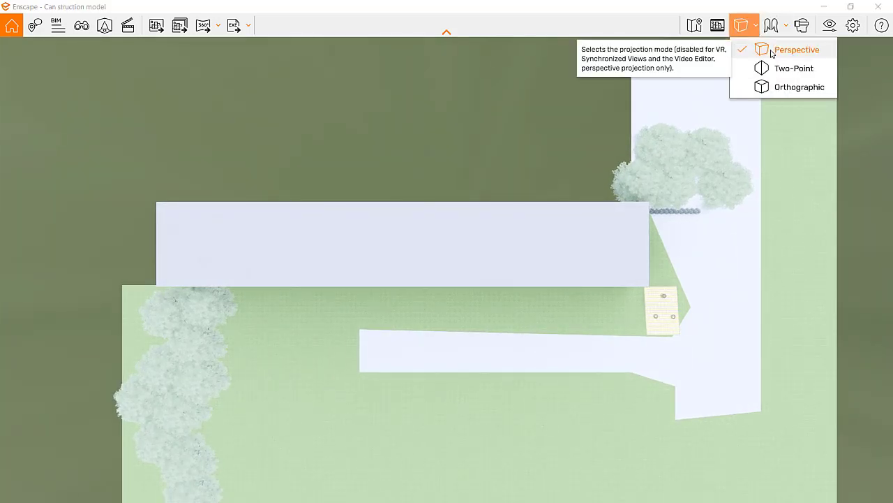
left_click(778, 94)
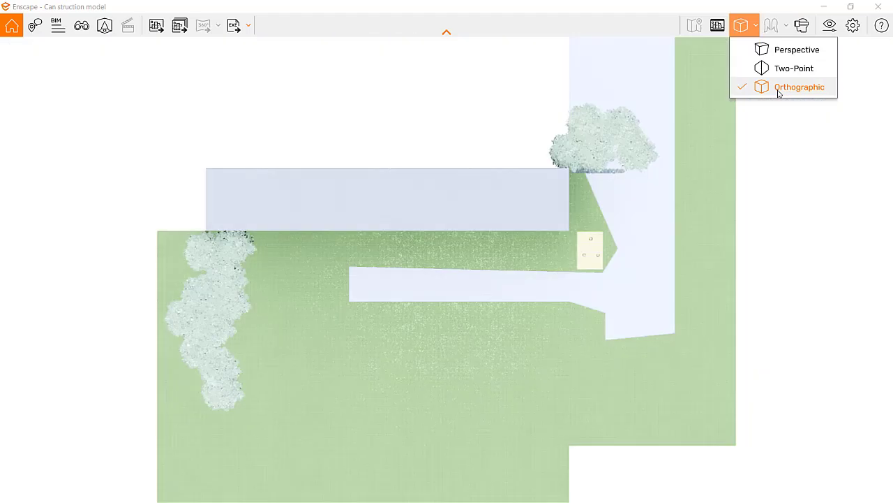
scroll(598, 233, "up", 4)
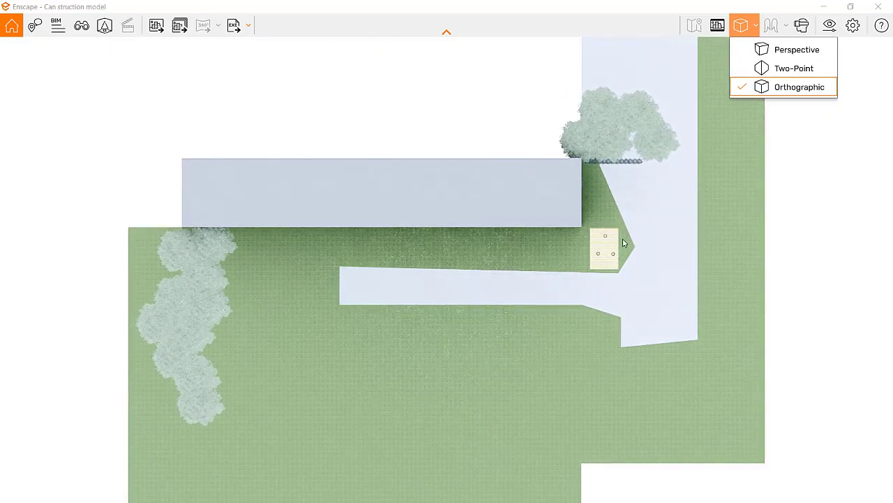
scroll(740, 391, "up", 5)
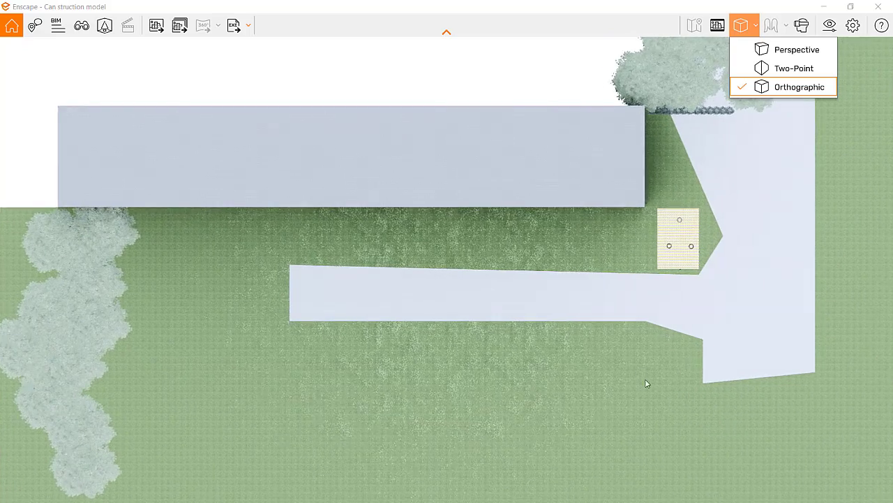
scroll(670, 433, "up", 3)
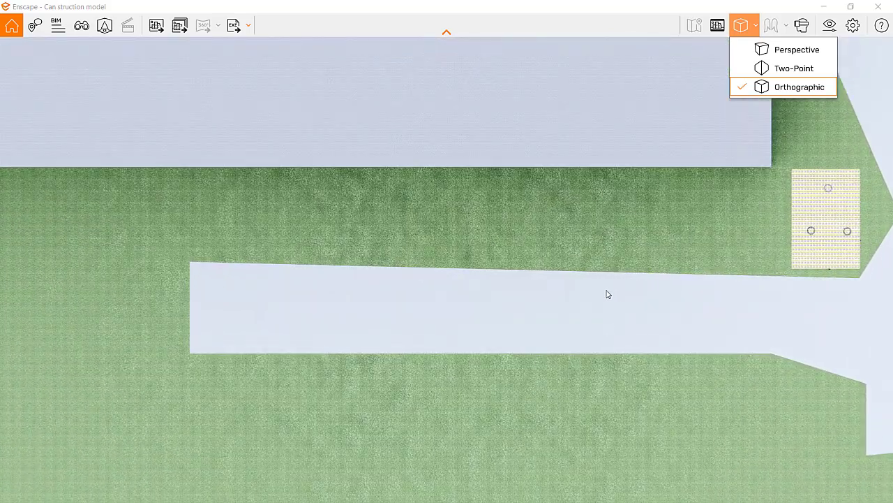
left_click(616, 286)
left_click_drag(632, 249, 632, 249)
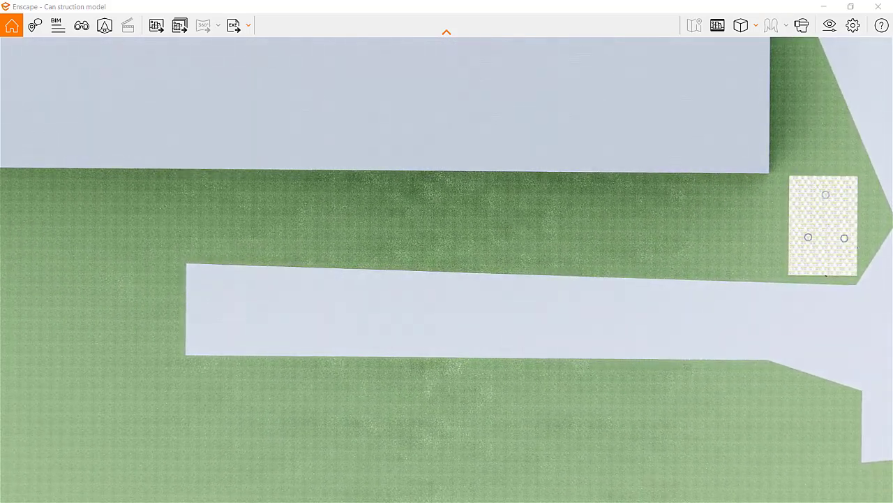
left_click_drag(585, 240, 585, 240)
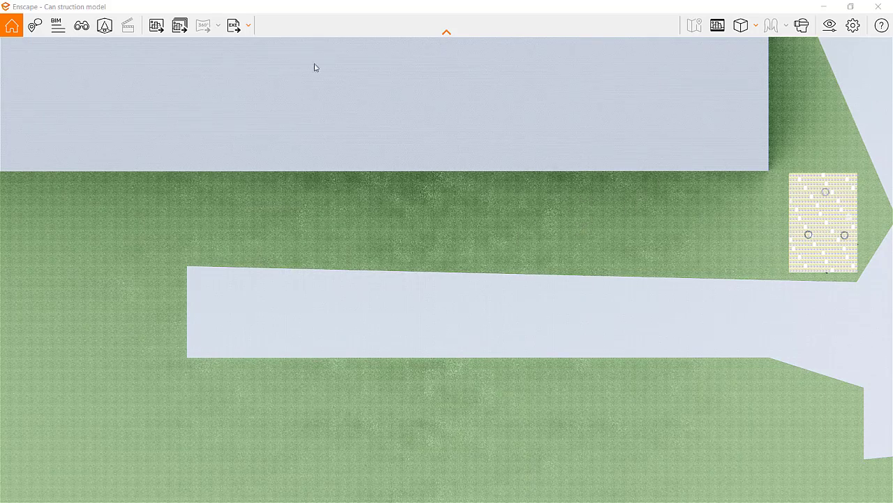
left_click(156, 26)
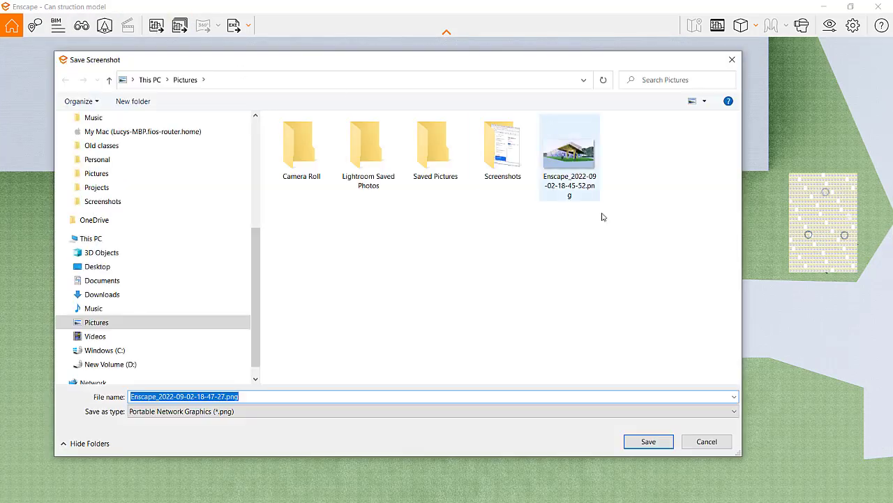
left_click(647, 441)
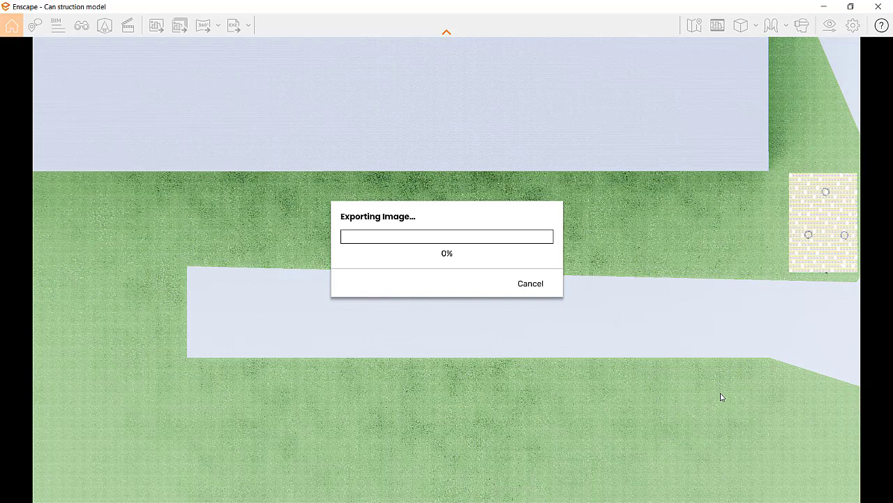